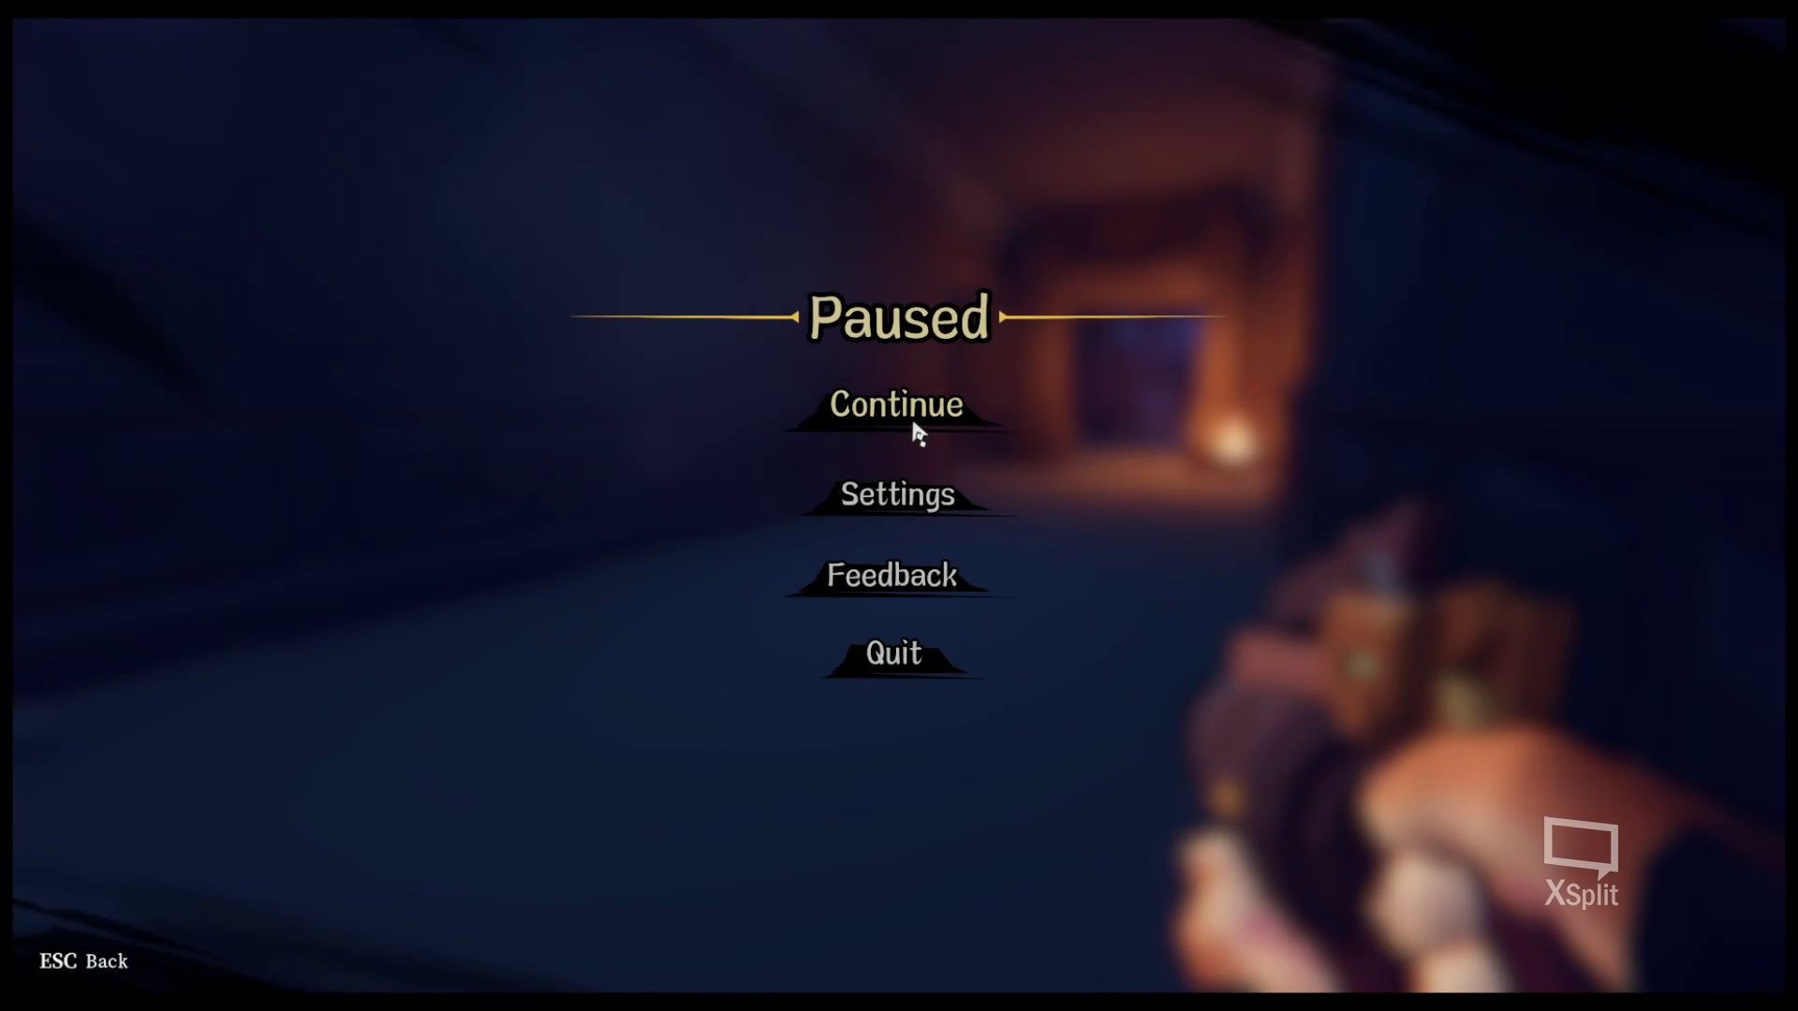
# Step: Resume the paused game and walk through the rooms and corridors of Longling Tomb-Stage 1
pyautogui.click(913, 424)
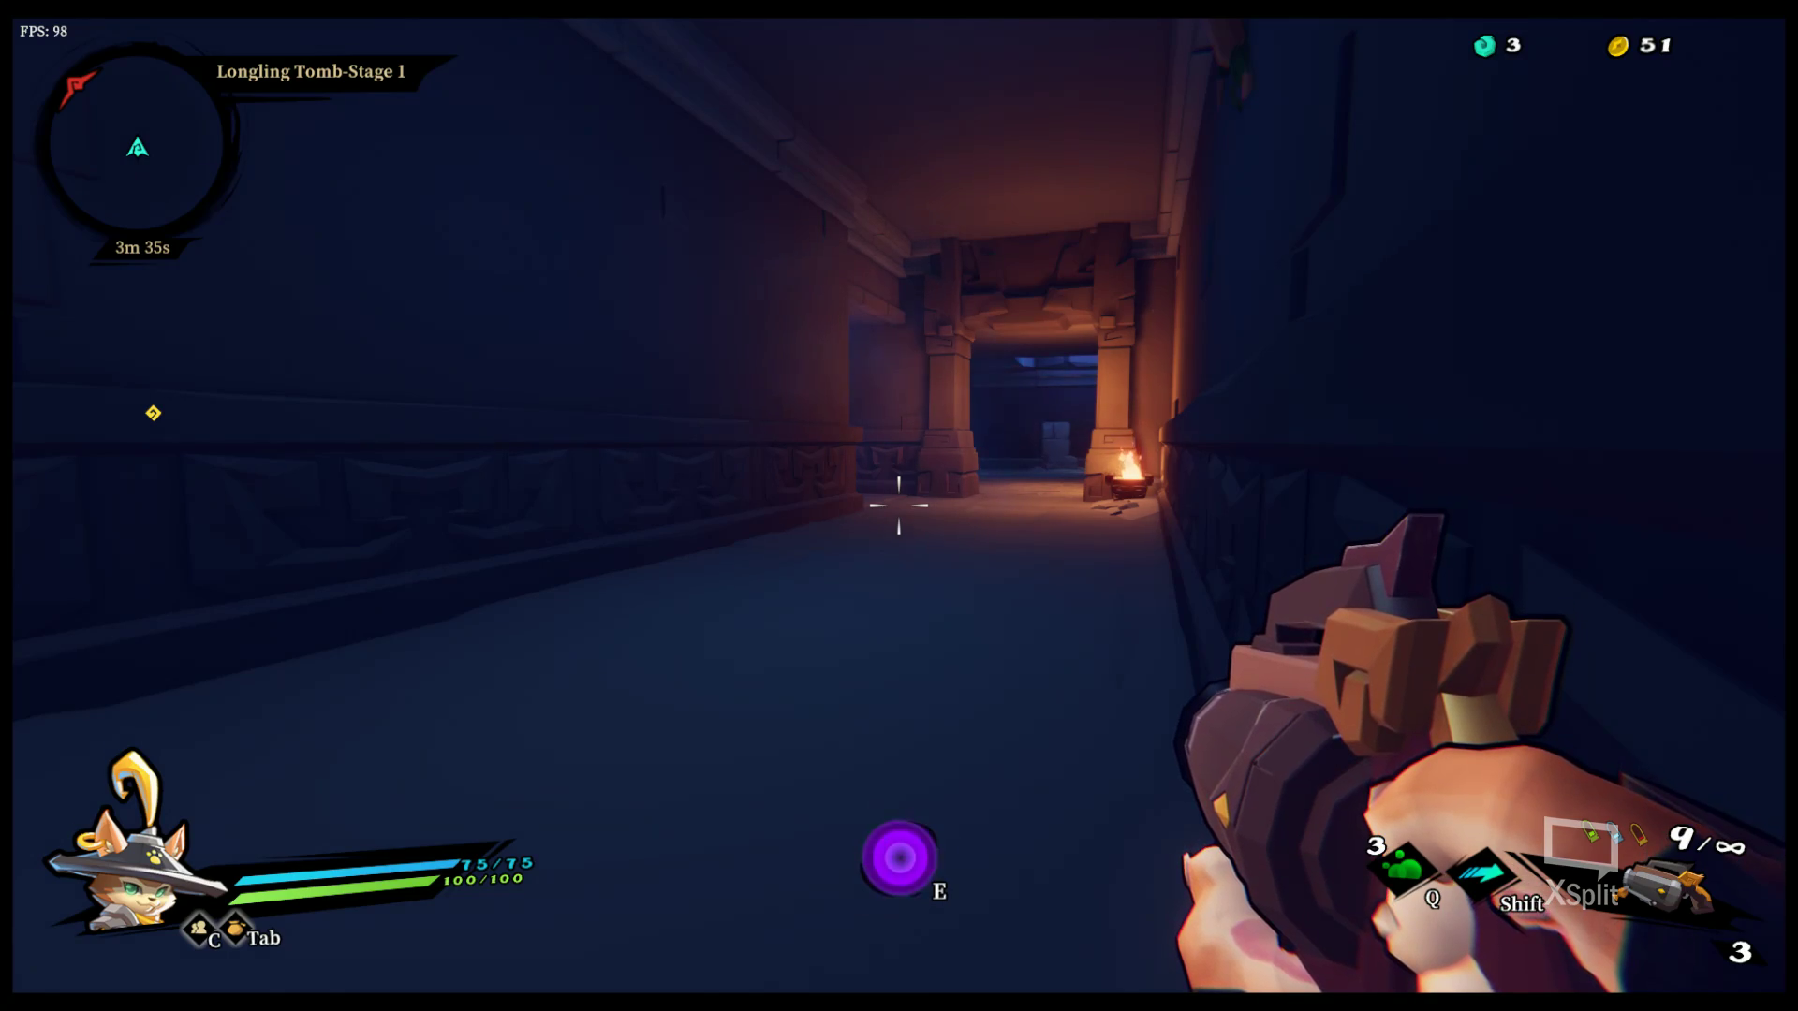
pyautogui.press('w')
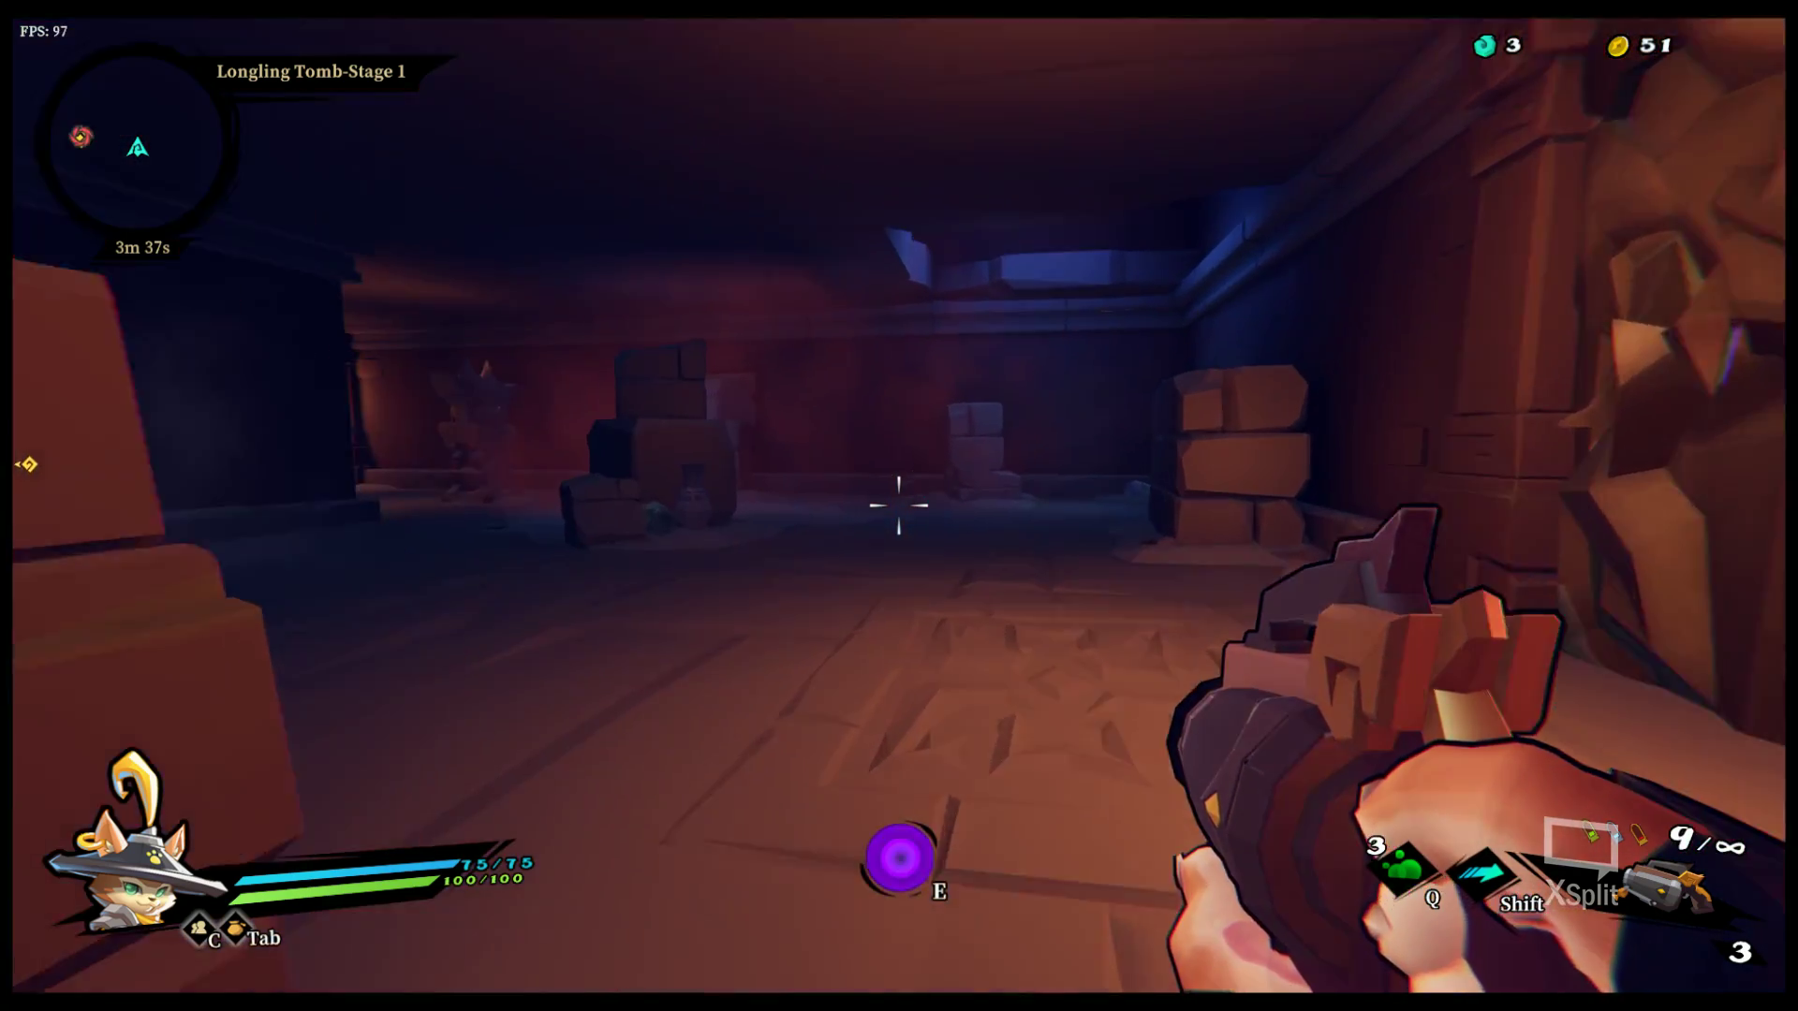
pyautogui.press('w')
pyautogui.moveTo(899, 506)
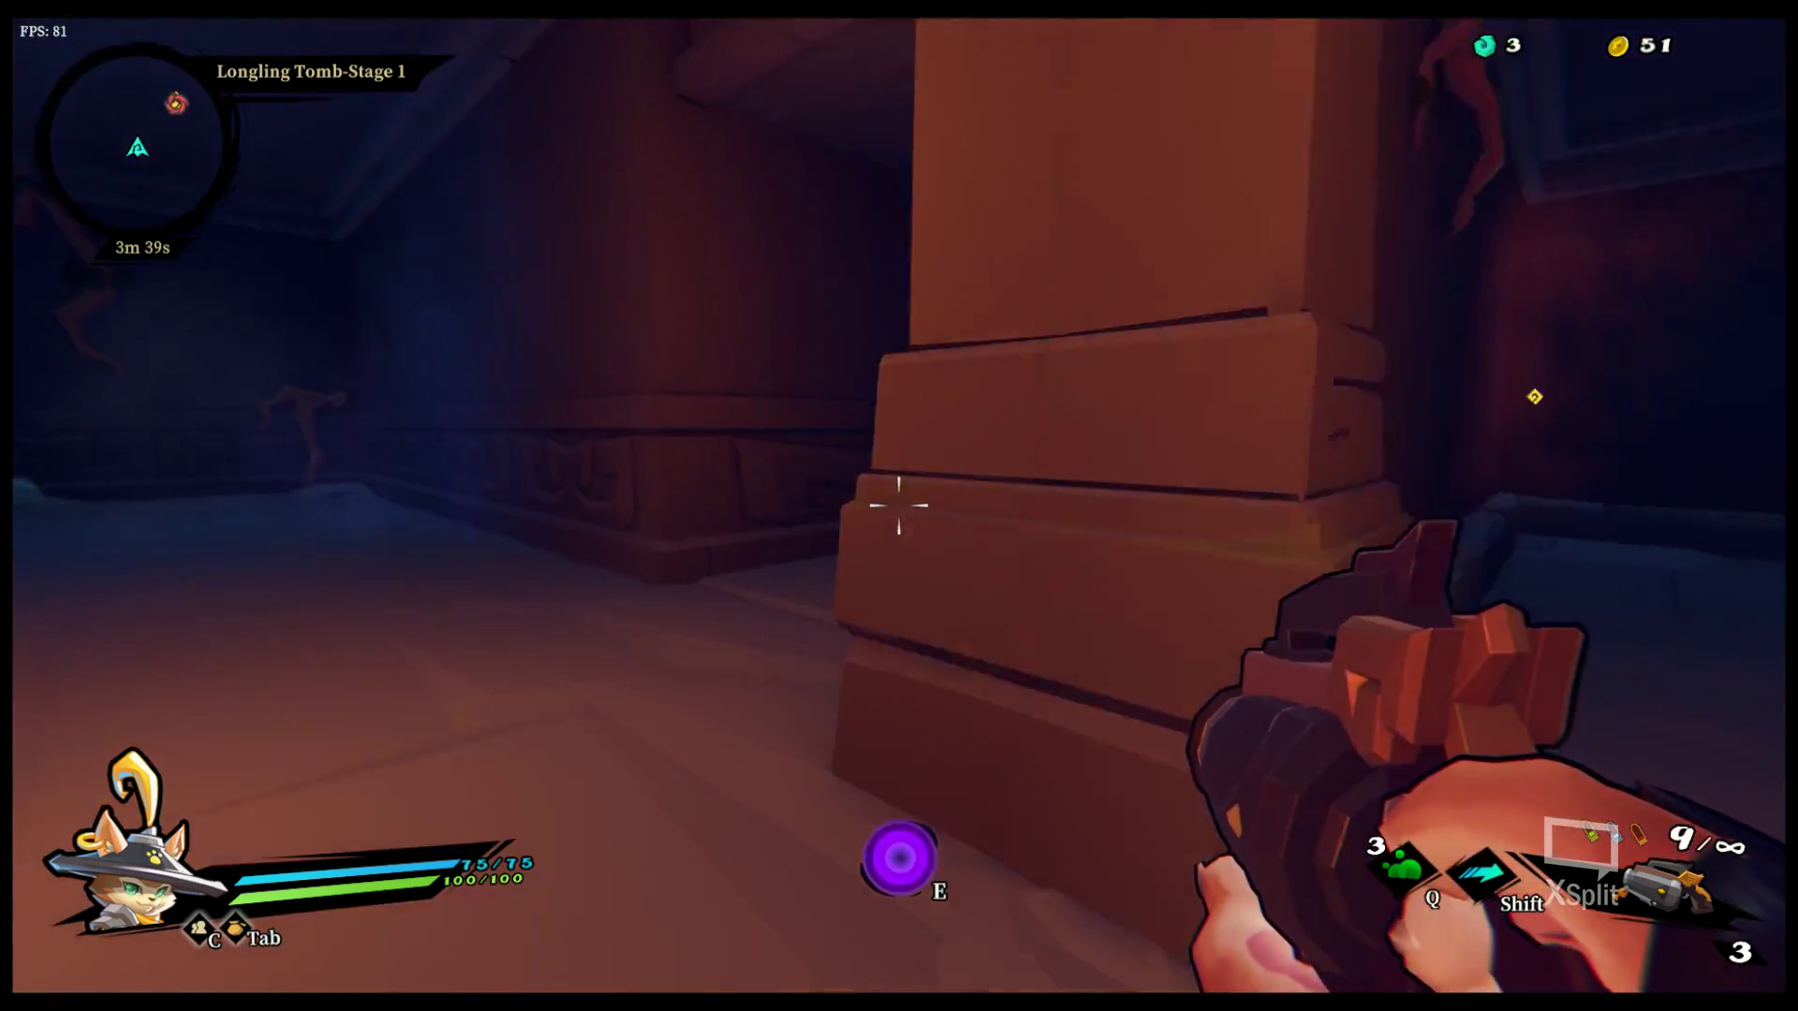
pyautogui.press('w')
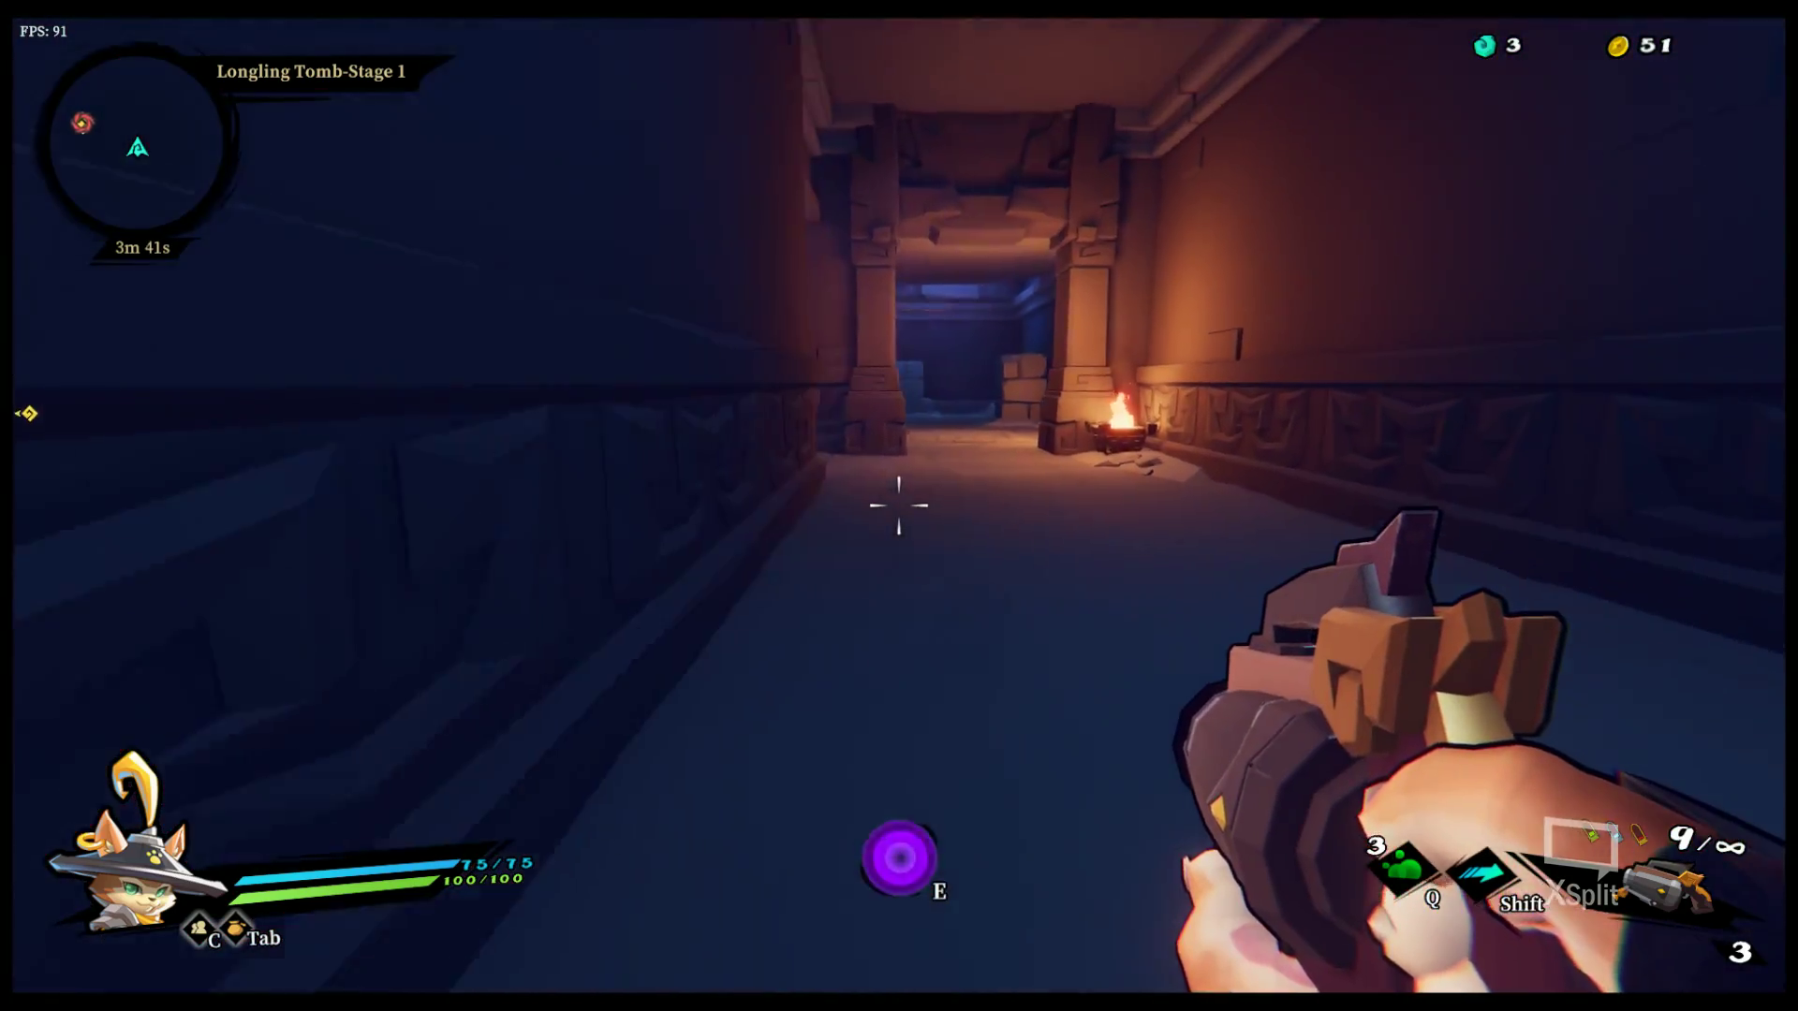
pyautogui.press('w')
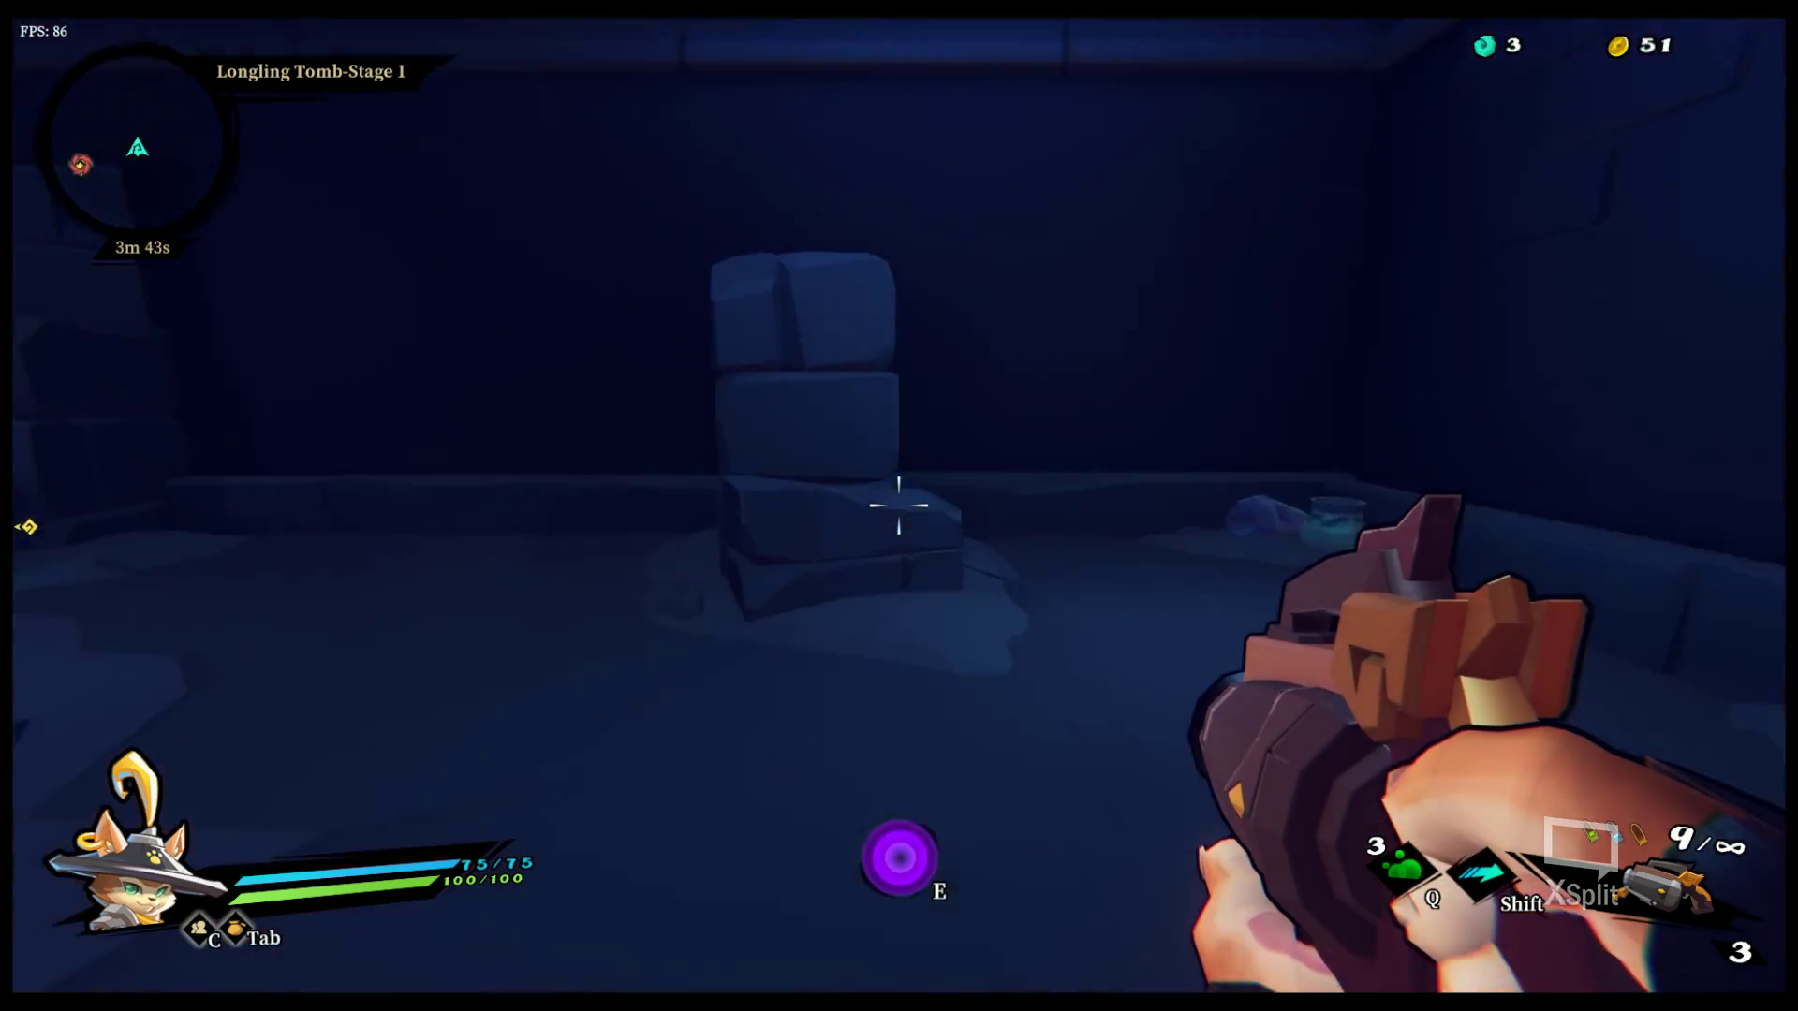
pyautogui.press('w')
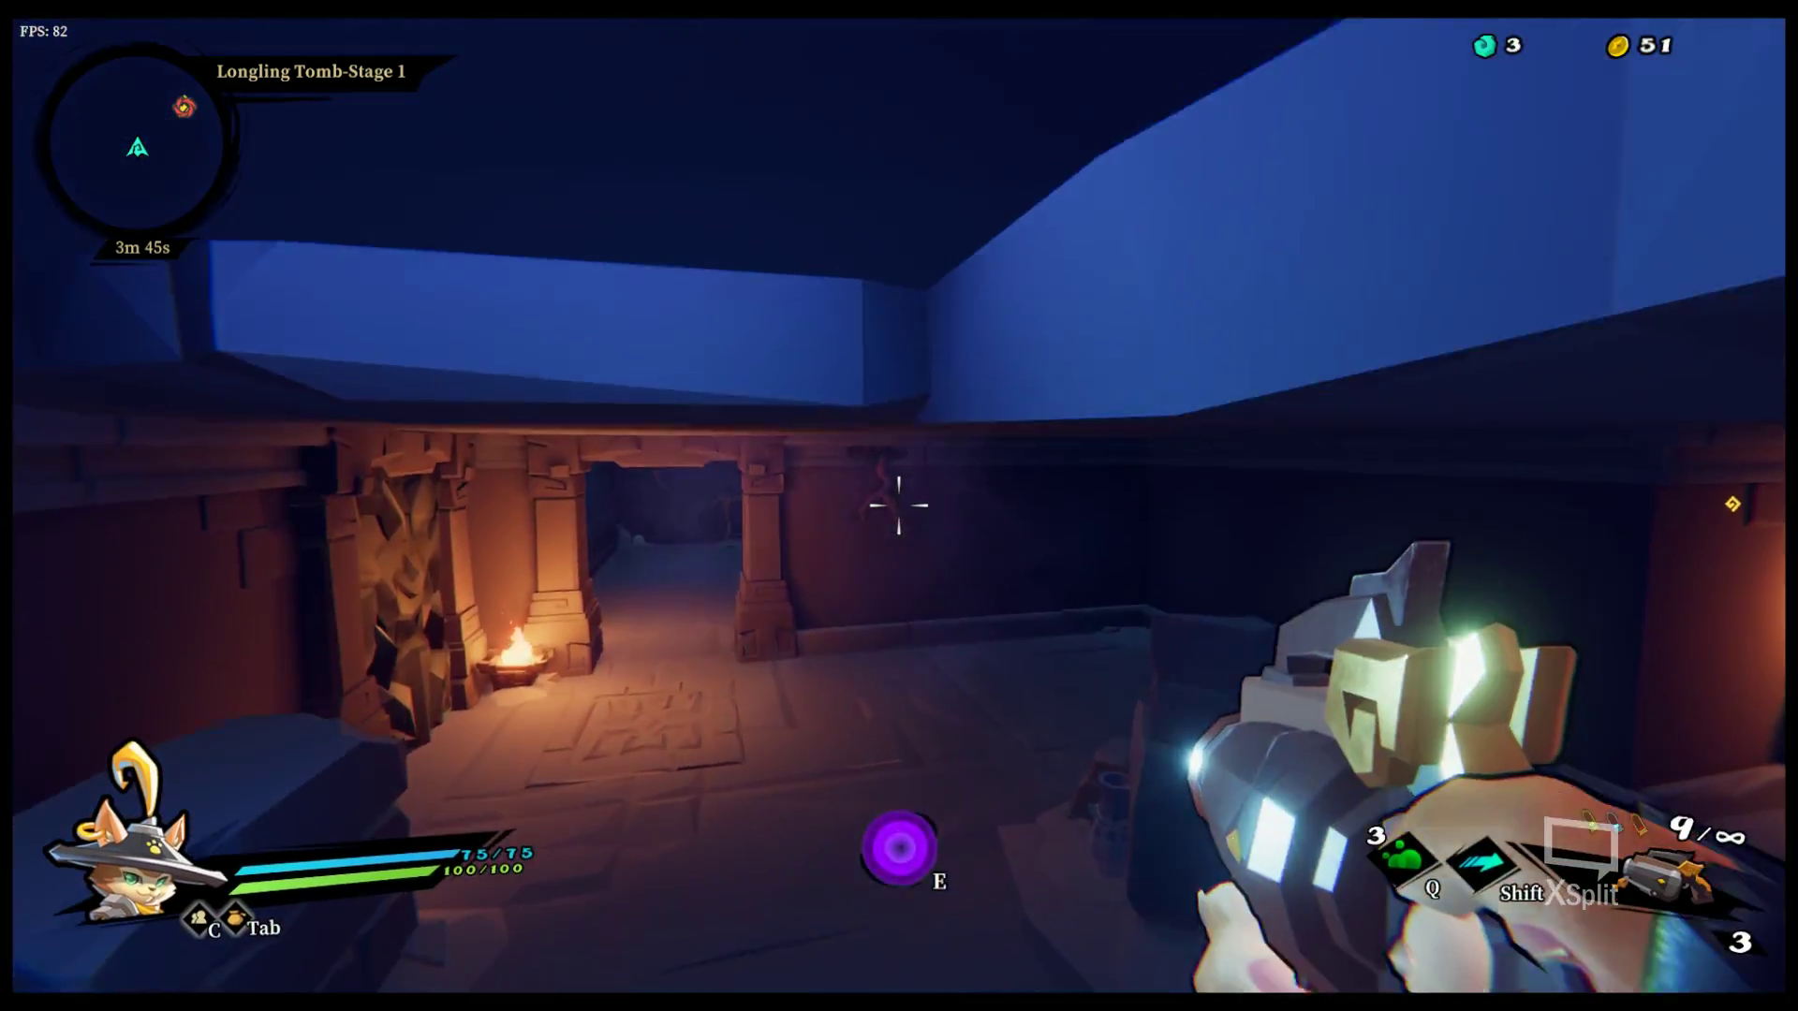
pyautogui.press('w')
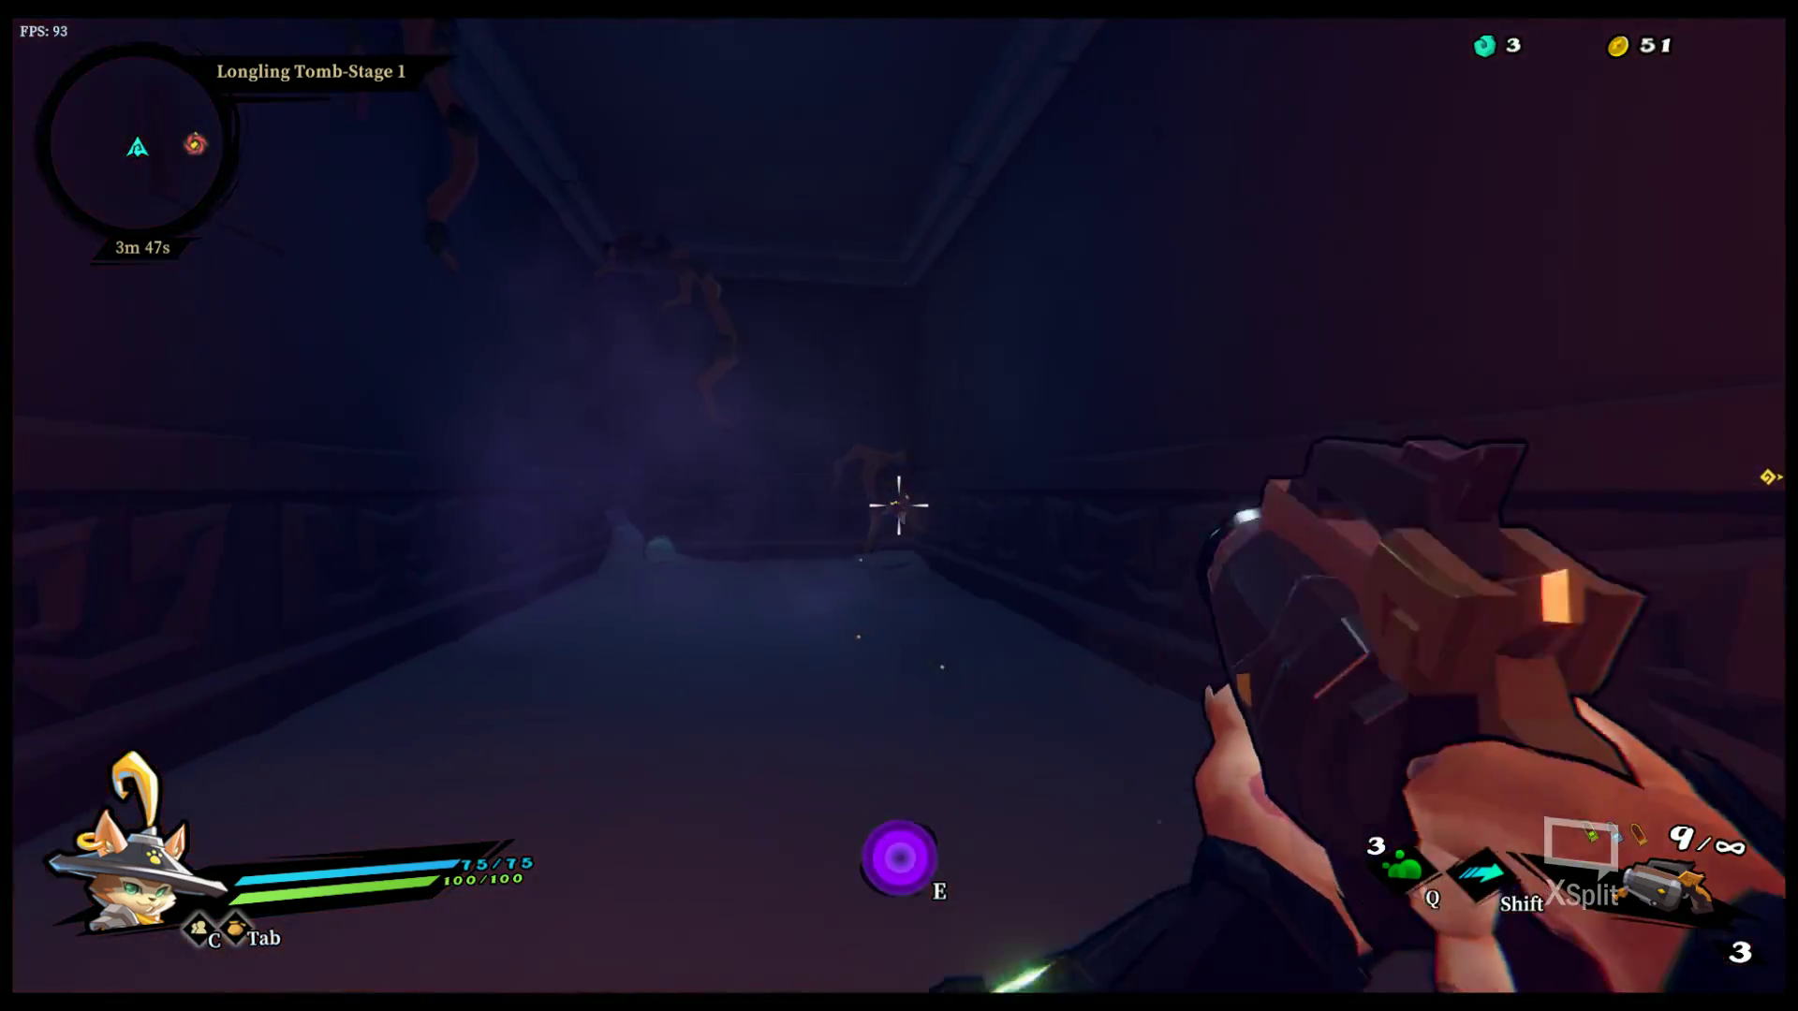
pyautogui.press('s')
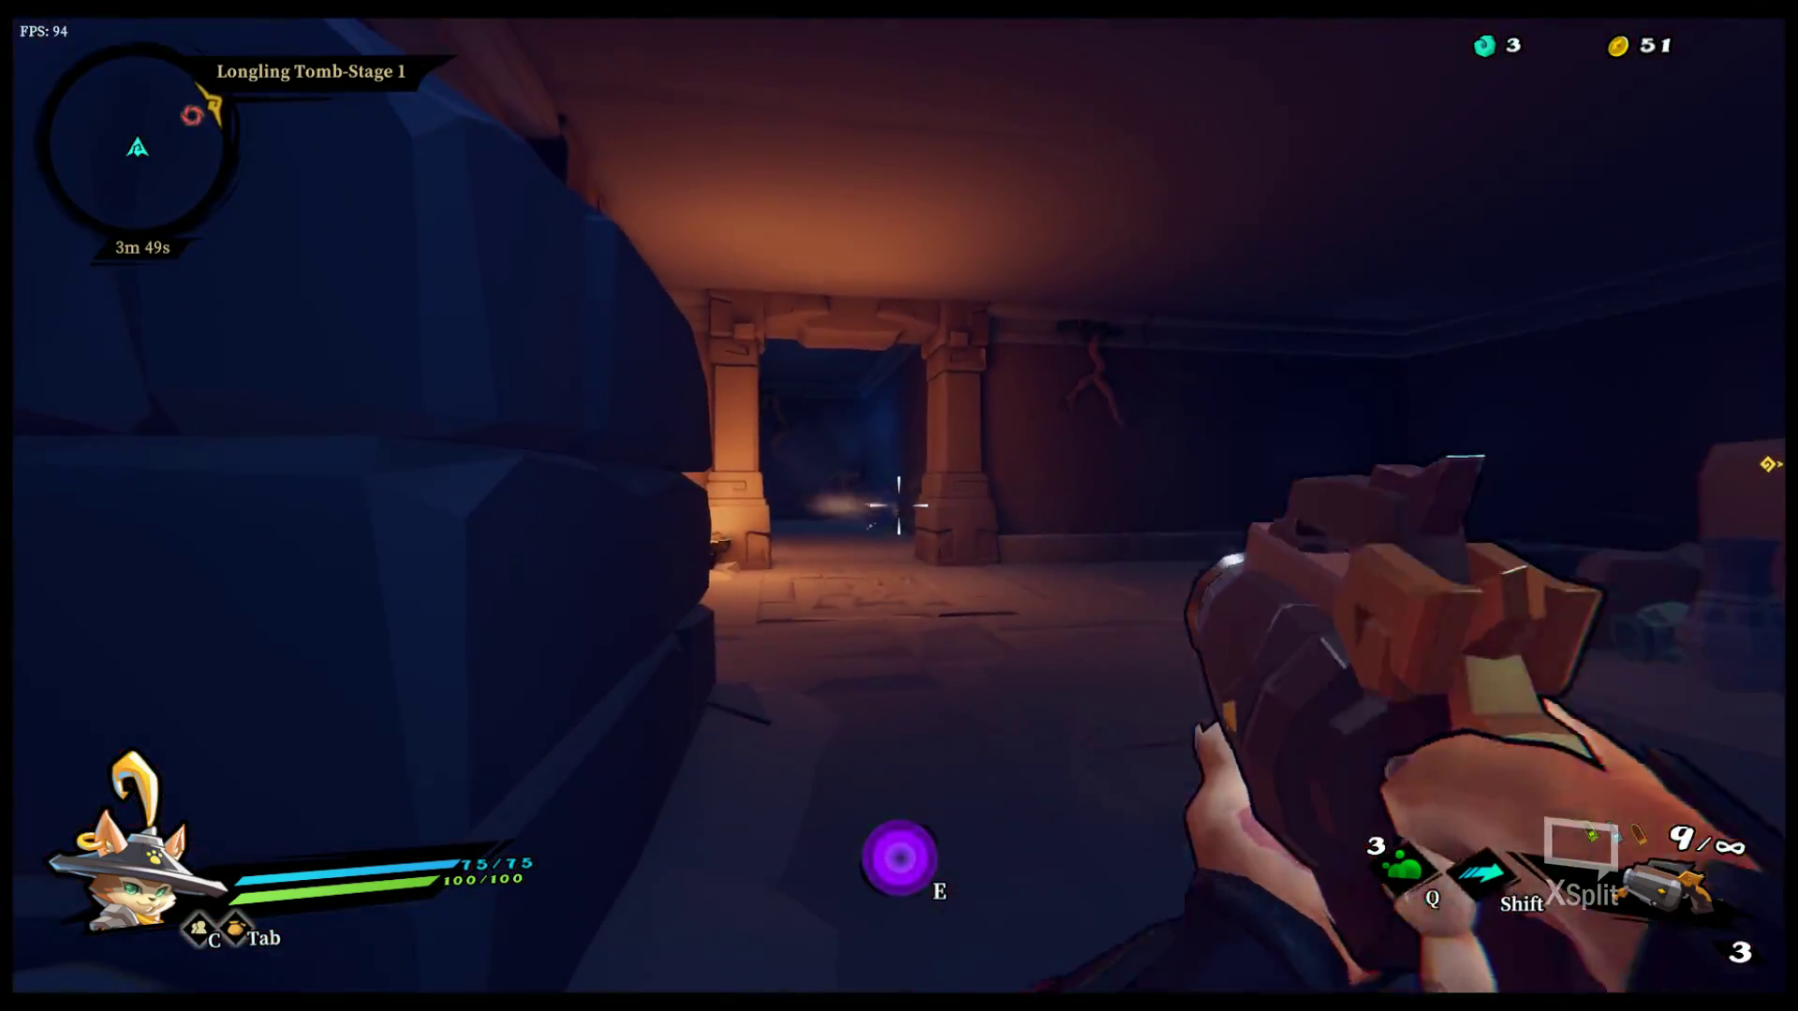
# Step: Fire the gun on the way through the tomb and advance into the hall lit by blue torches
pyautogui.press('w')
pyautogui.click(899, 506)
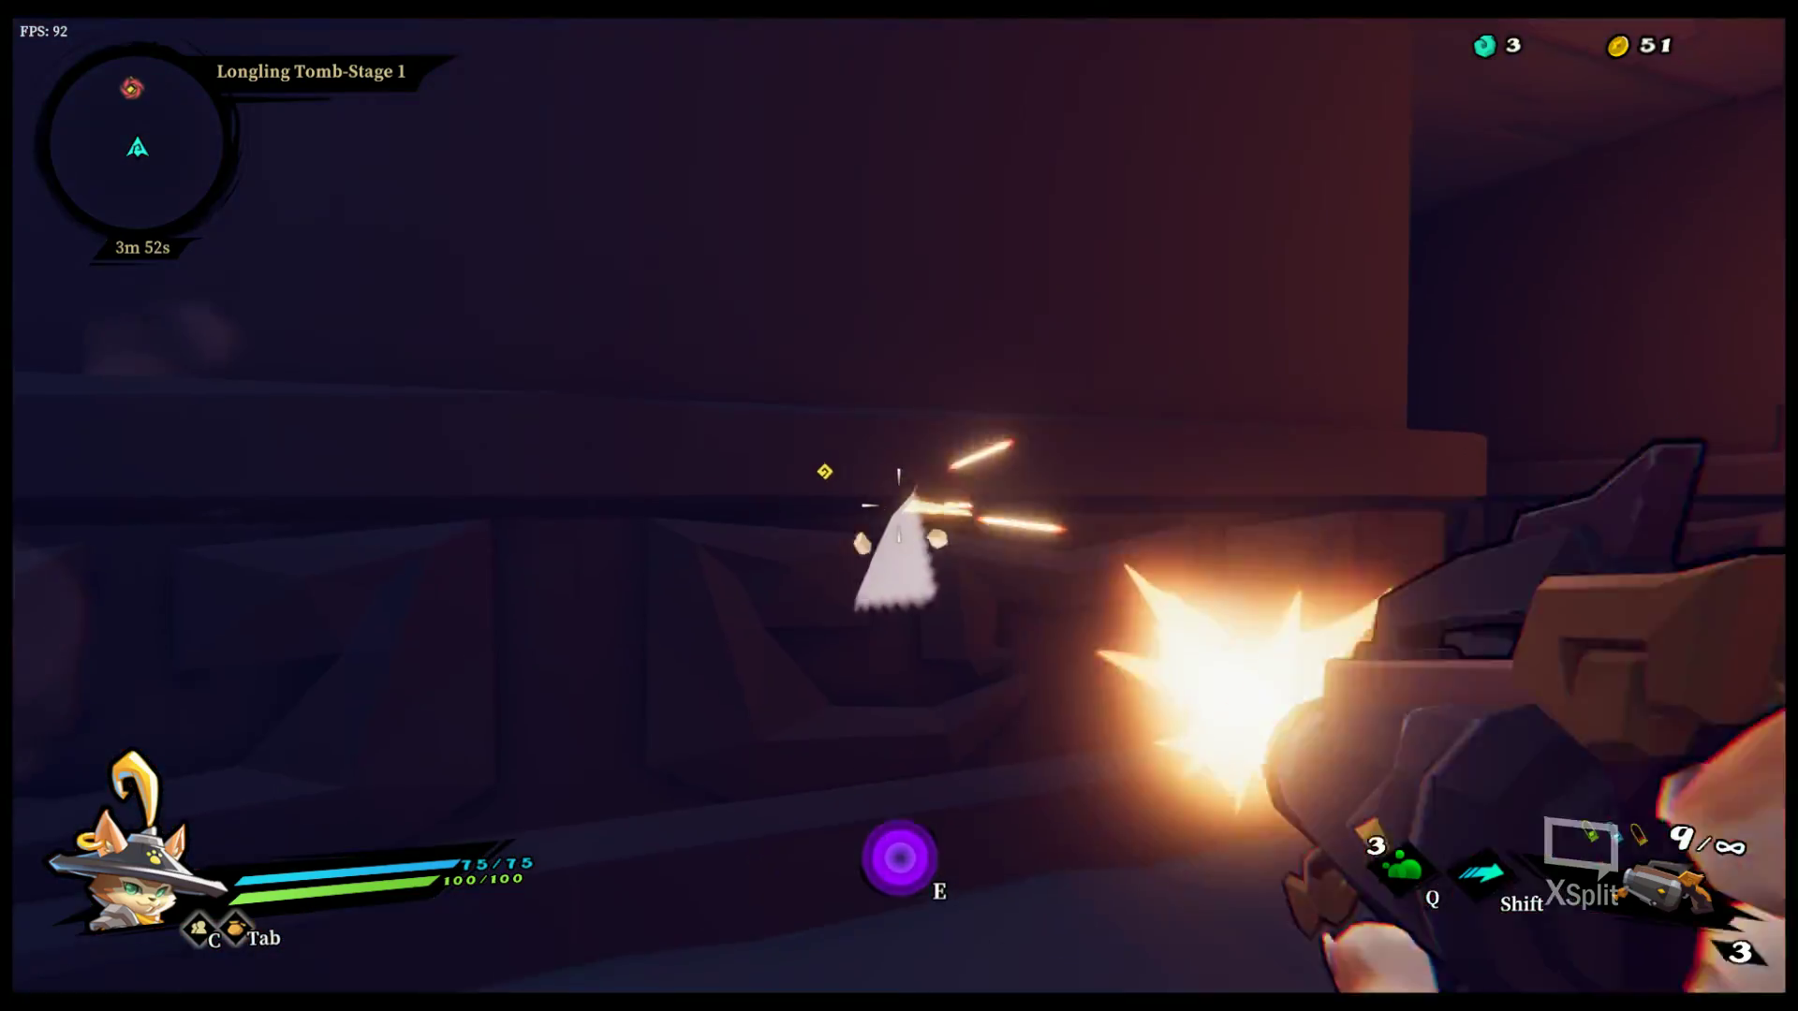
pyautogui.press('w')
pyautogui.click(899, 506)
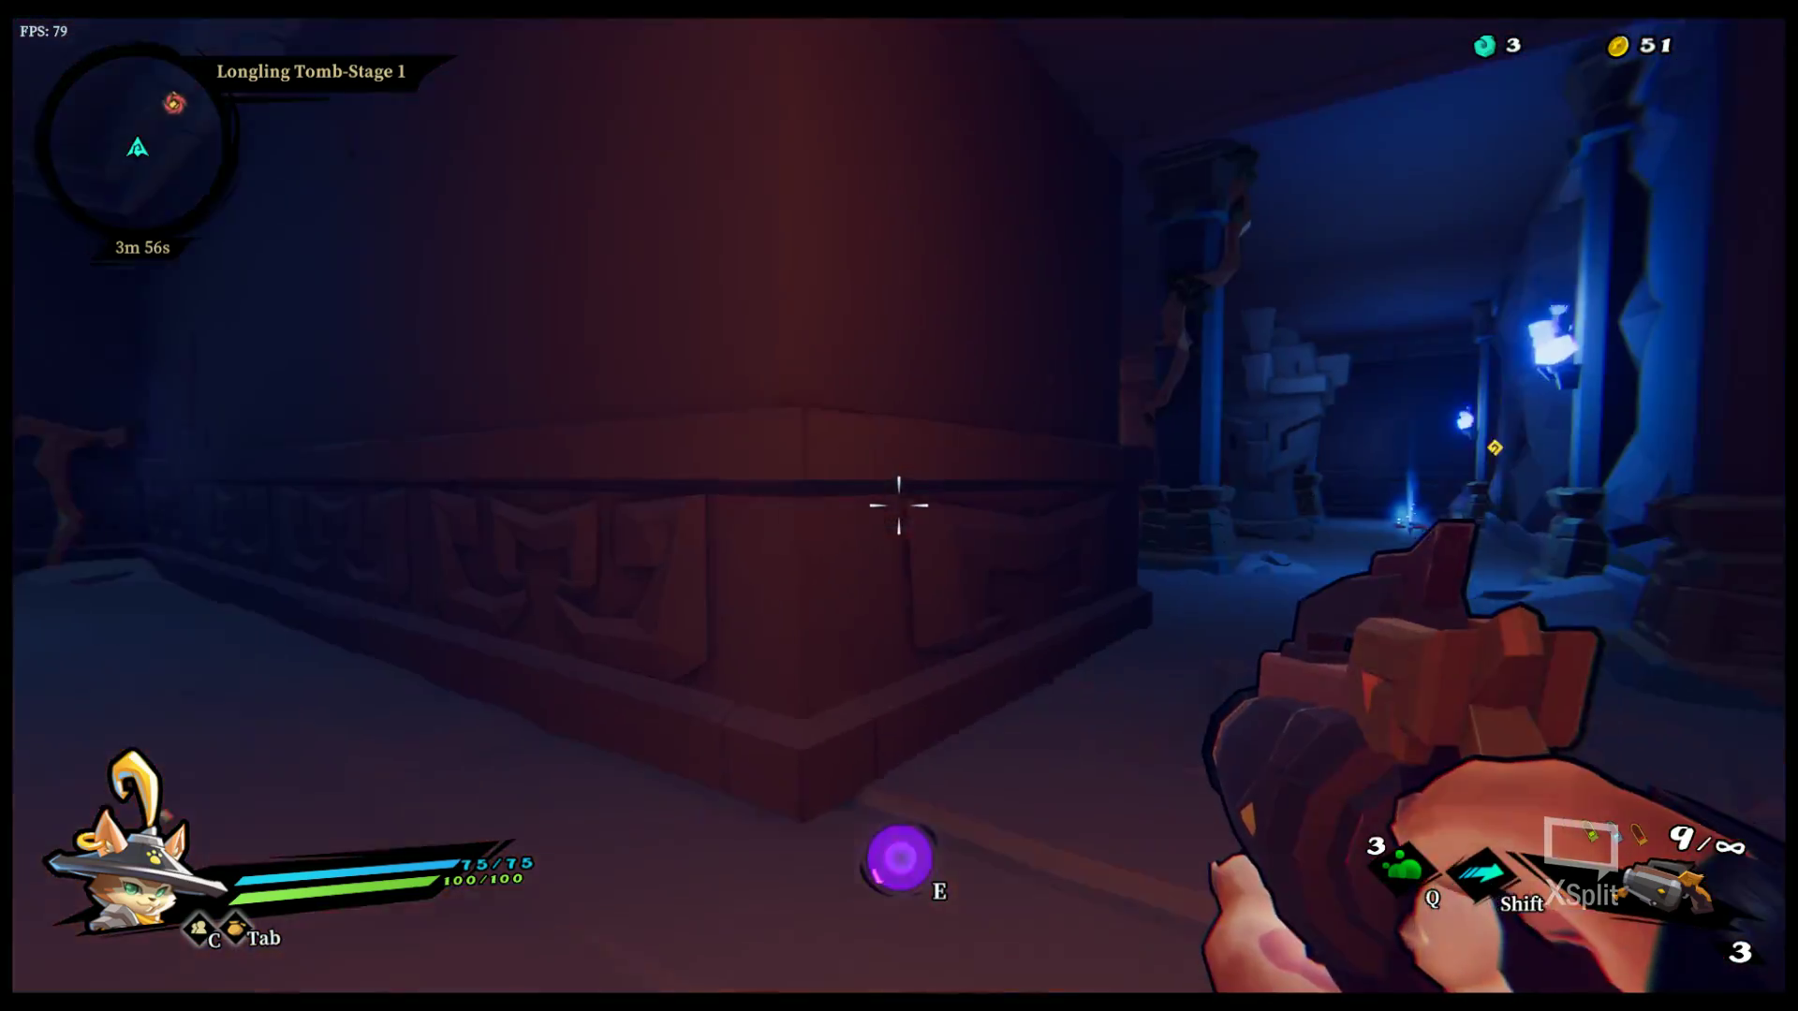
pyautogui.moveTo(900, 506)
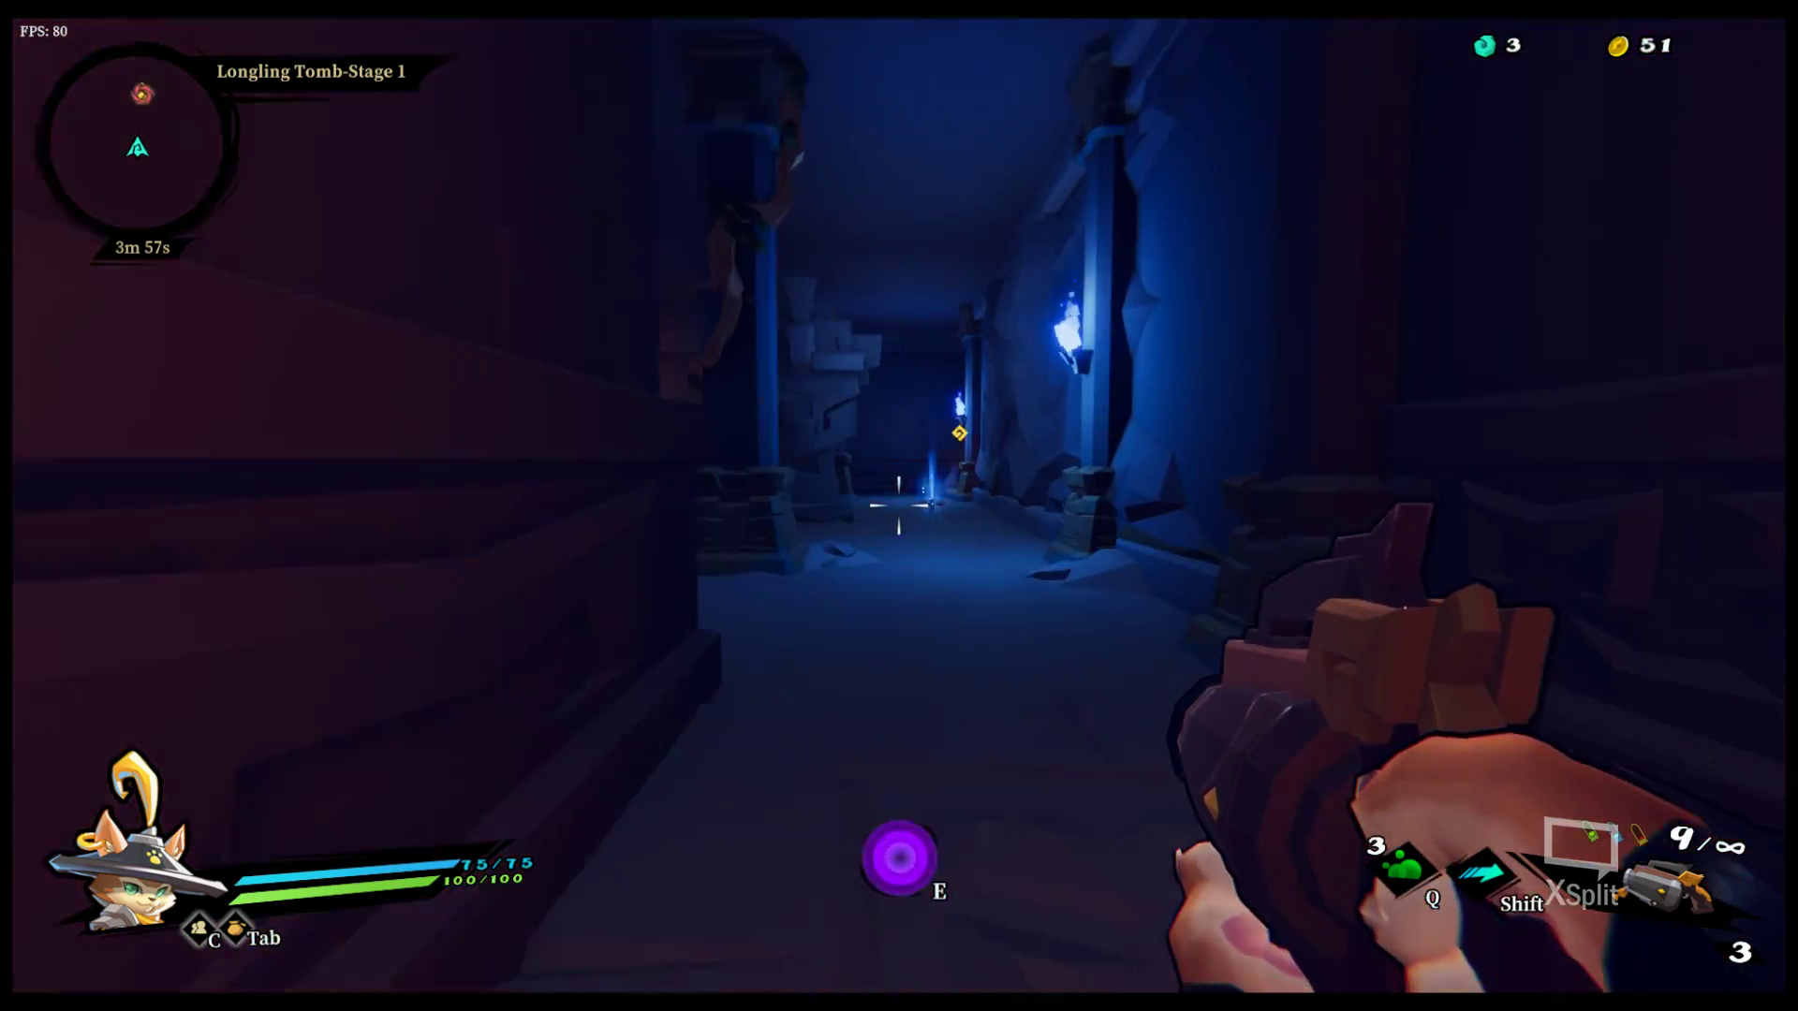
pyautogui.press('w')
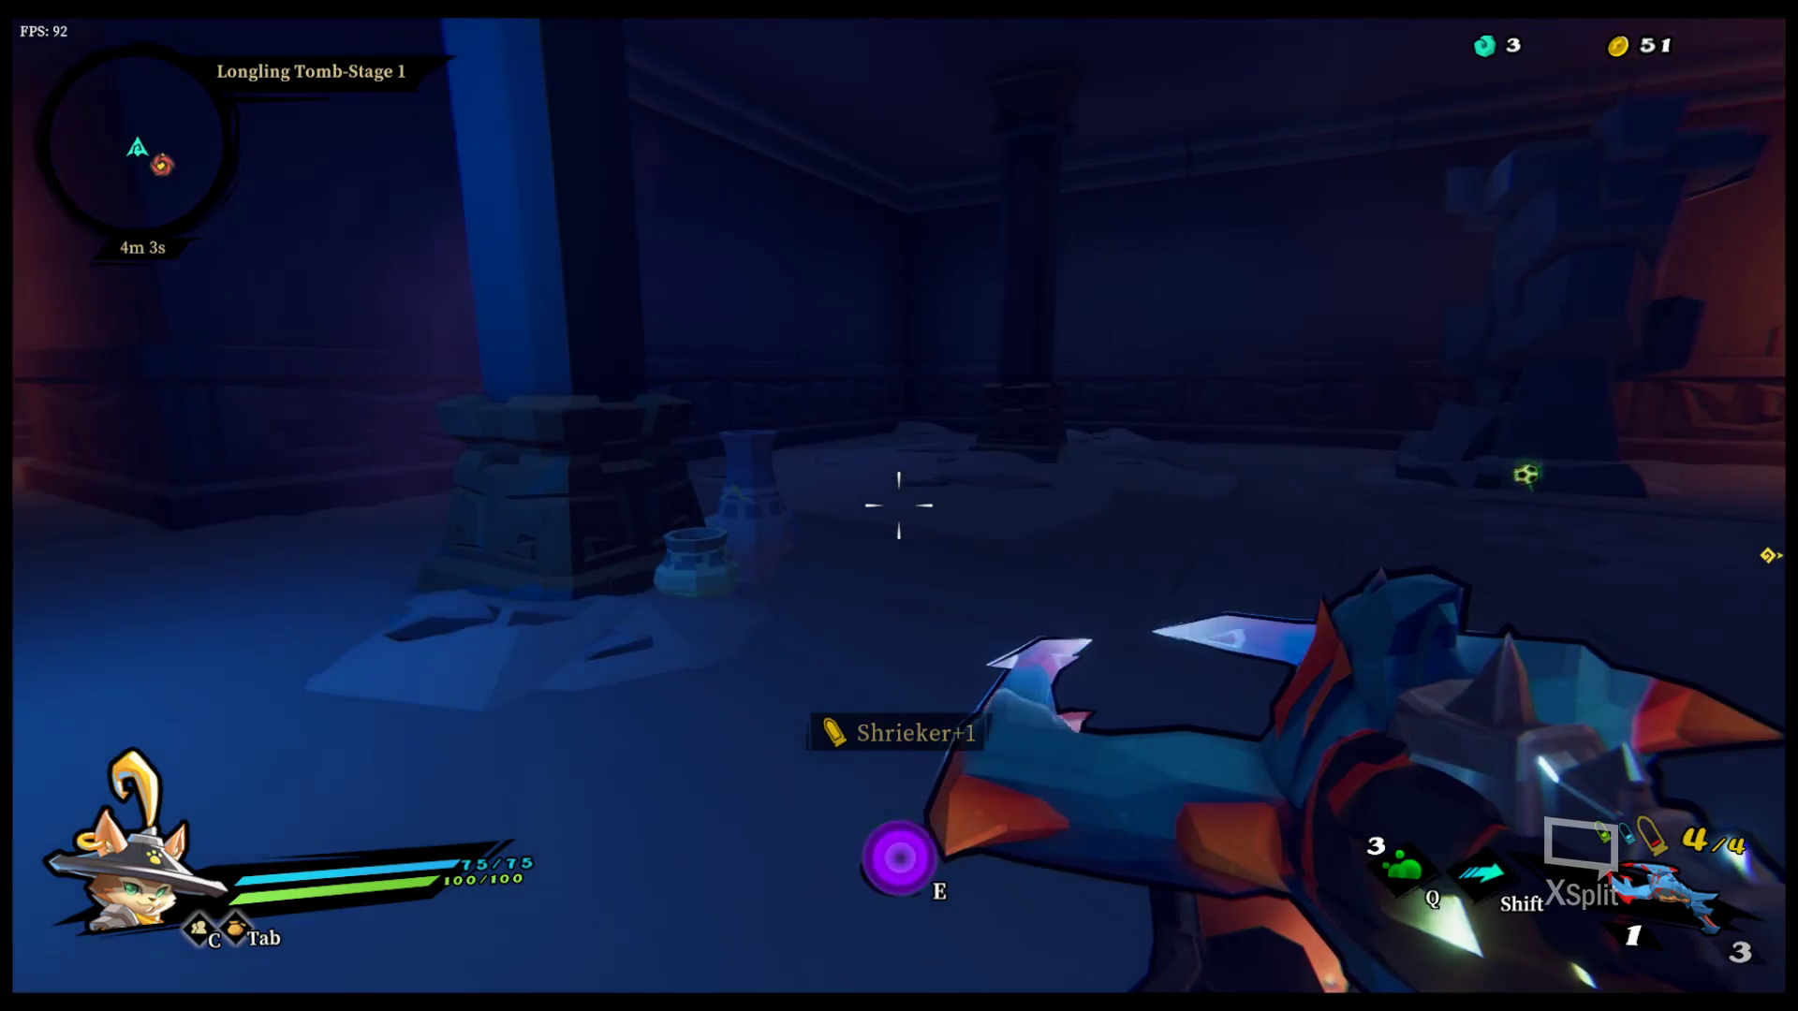
# Step: Carry the Shrieker back through the dark rooms to the doorway beside the fire bowl
pyautogui.press('w')
pyautogui.click(899, 507)
pyautogui.press('w')
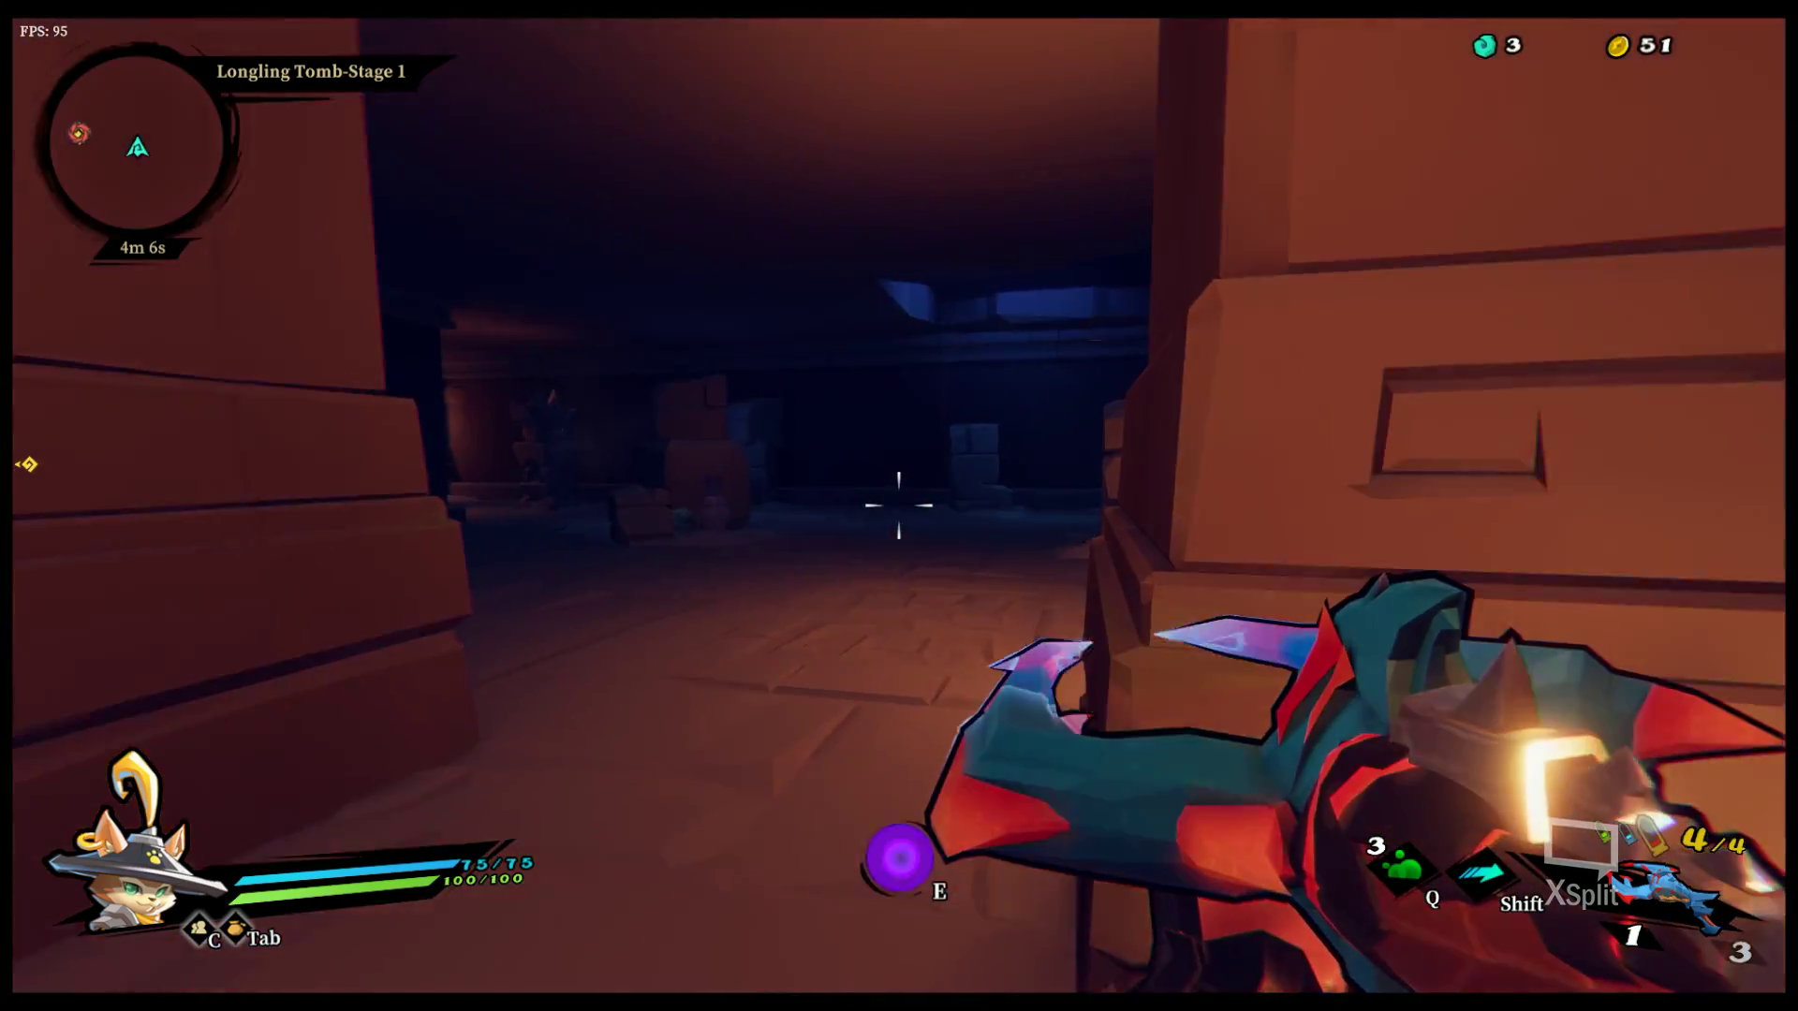
pyautogui.moveTo(899, 507)
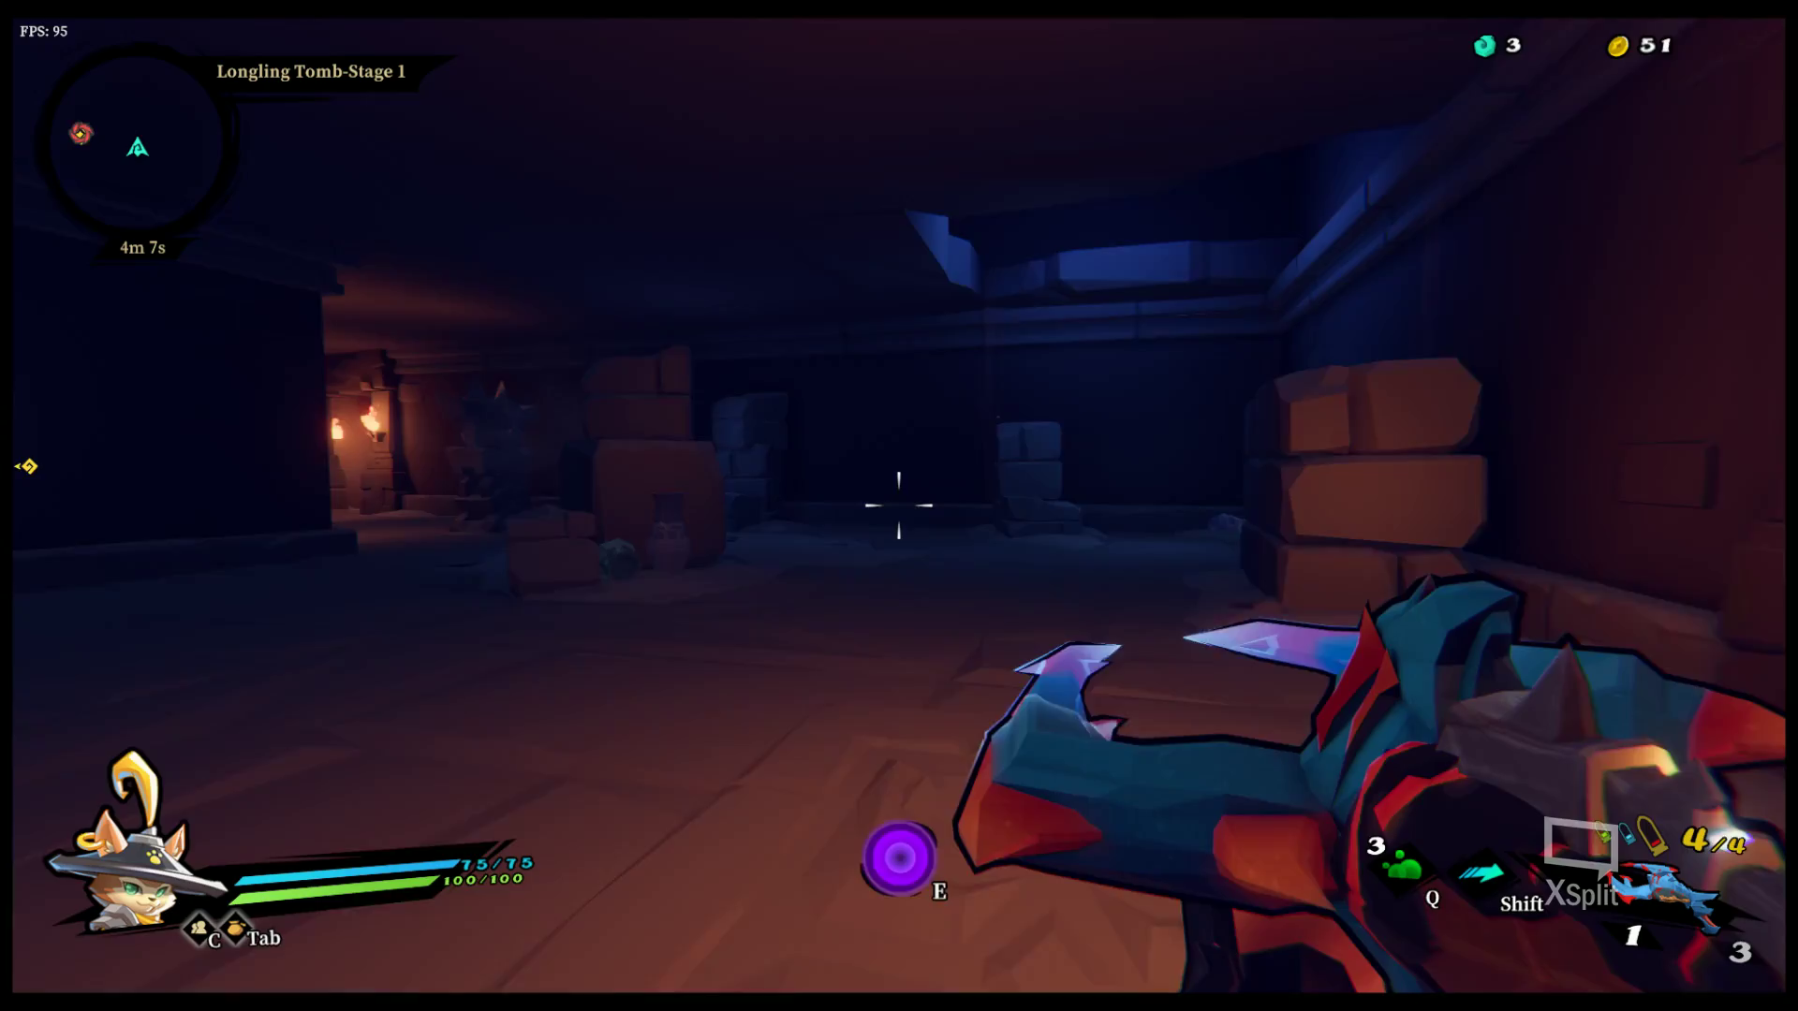
pyautogui.press('w')
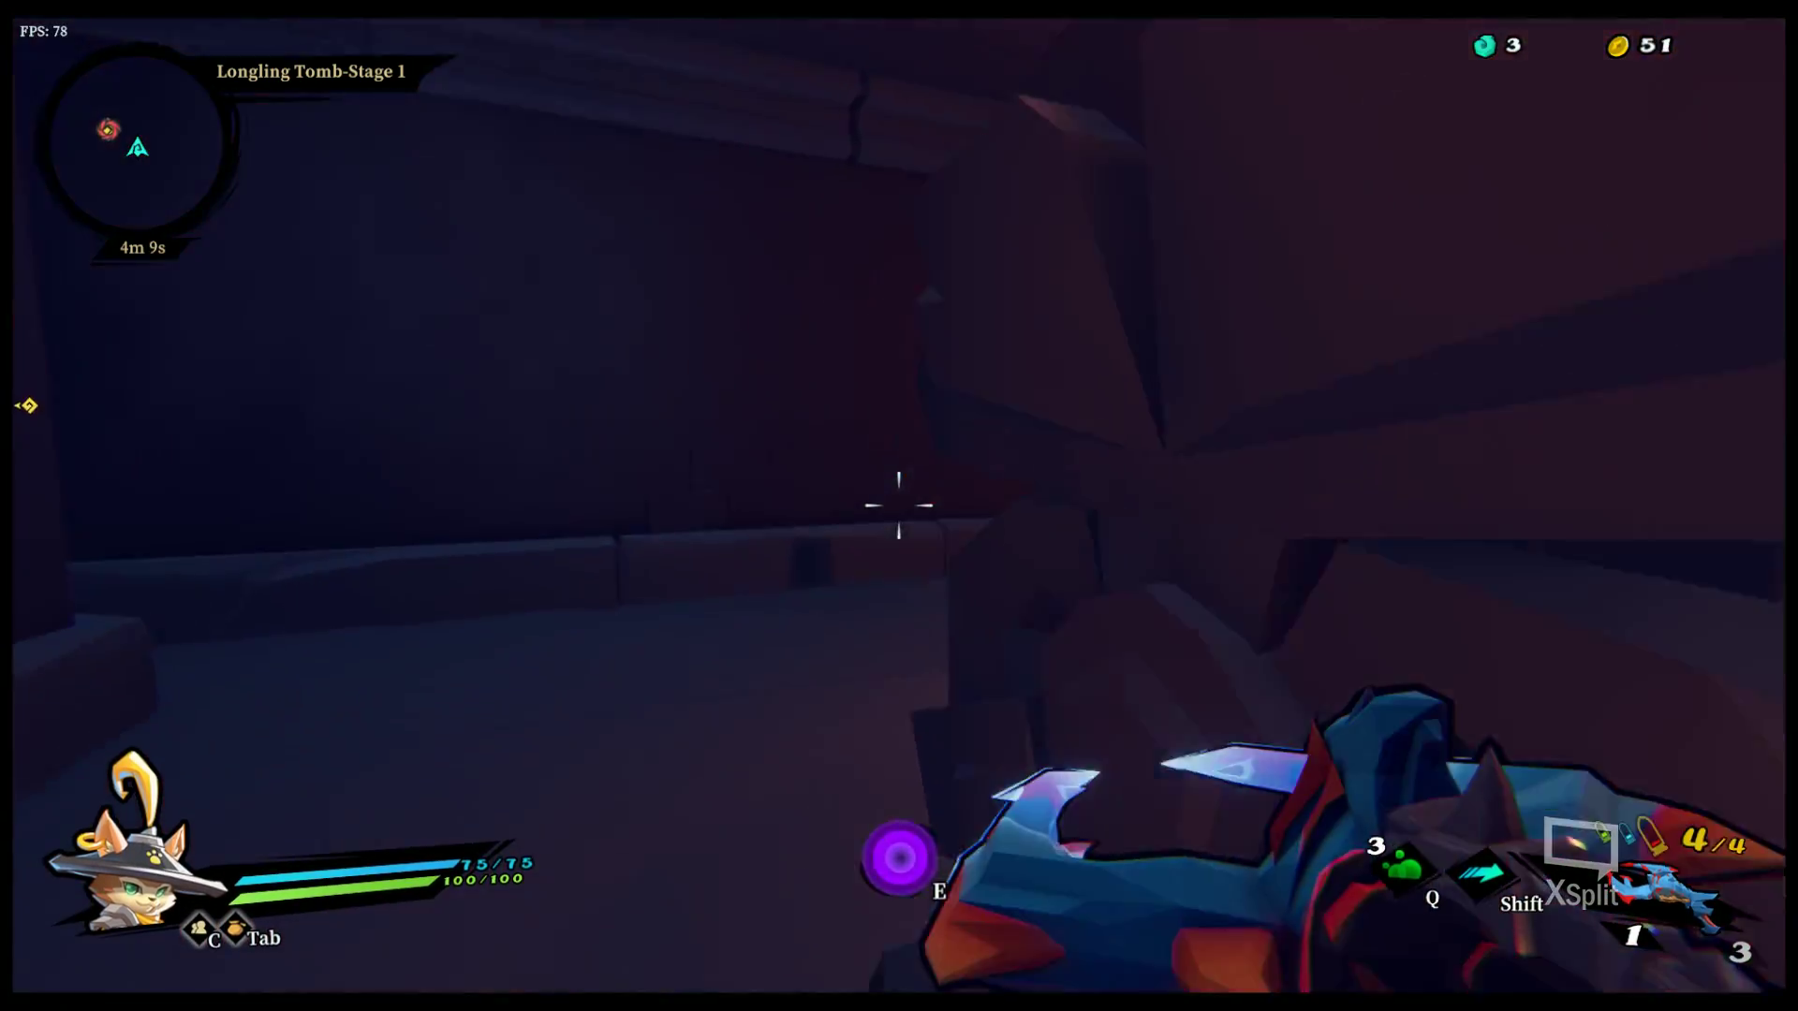
pyautogui.press('w')
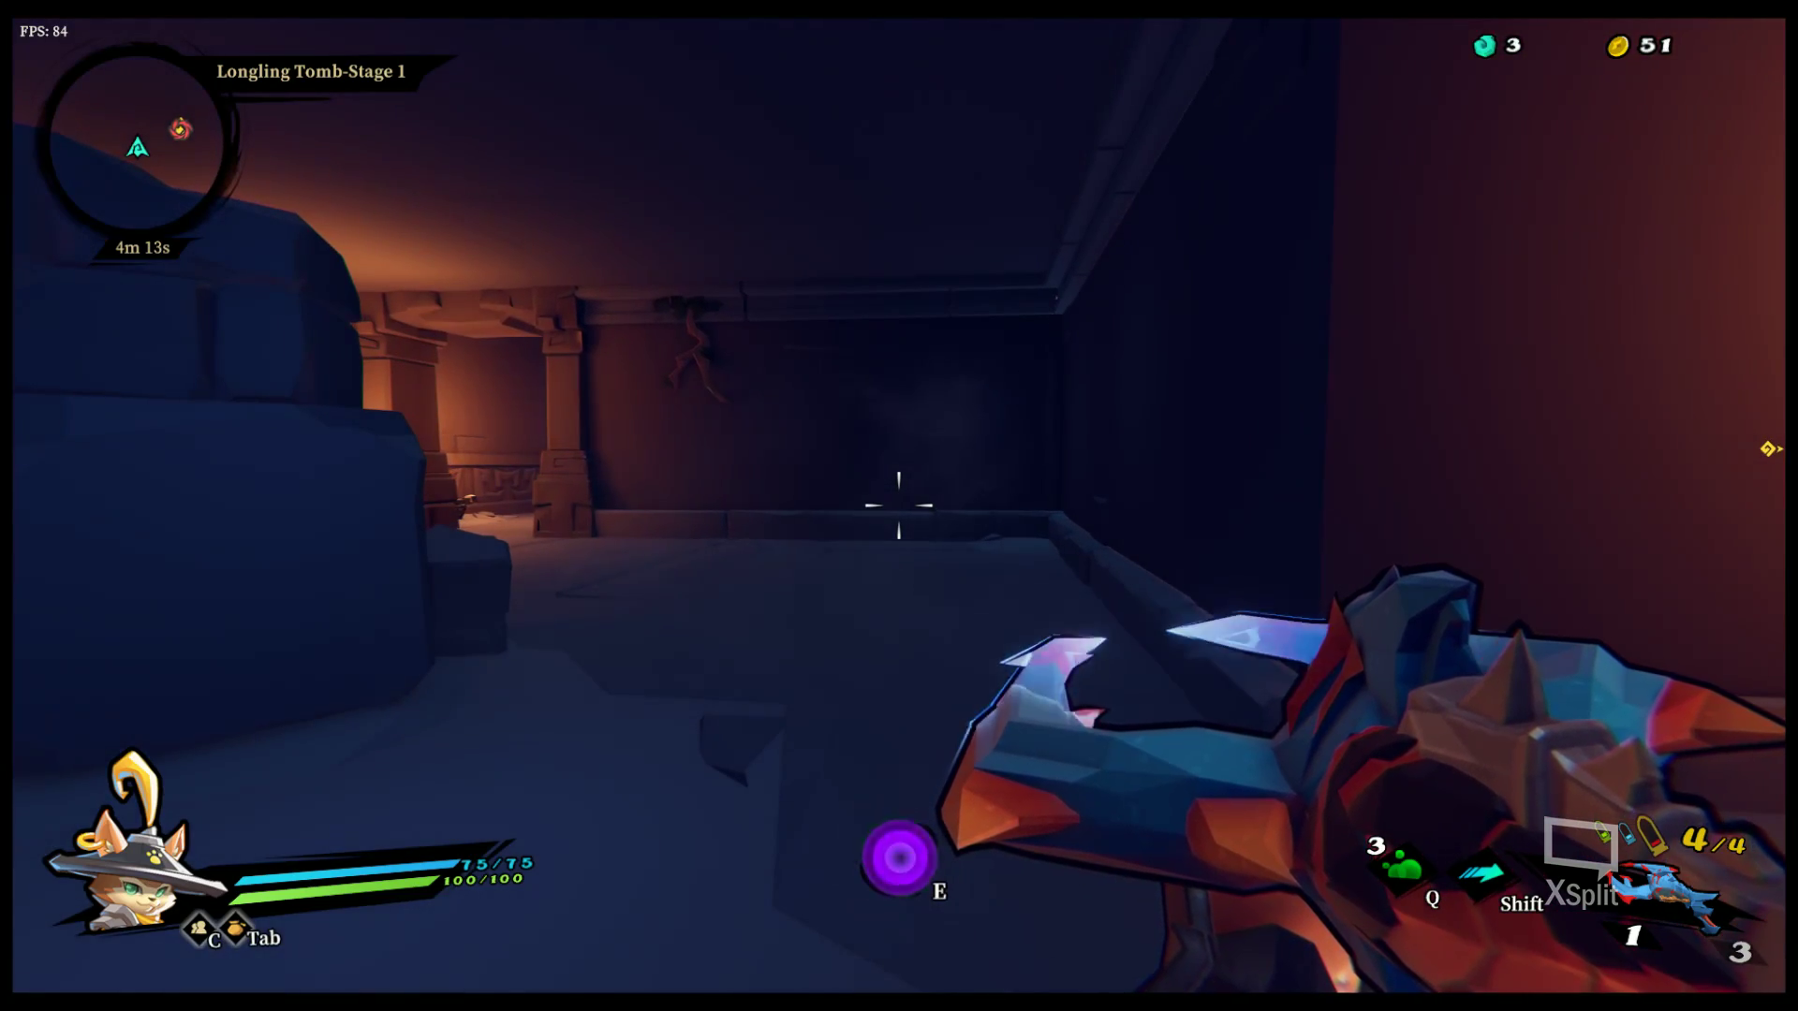
pyautogui.press('a')
pyautogui.press('w')
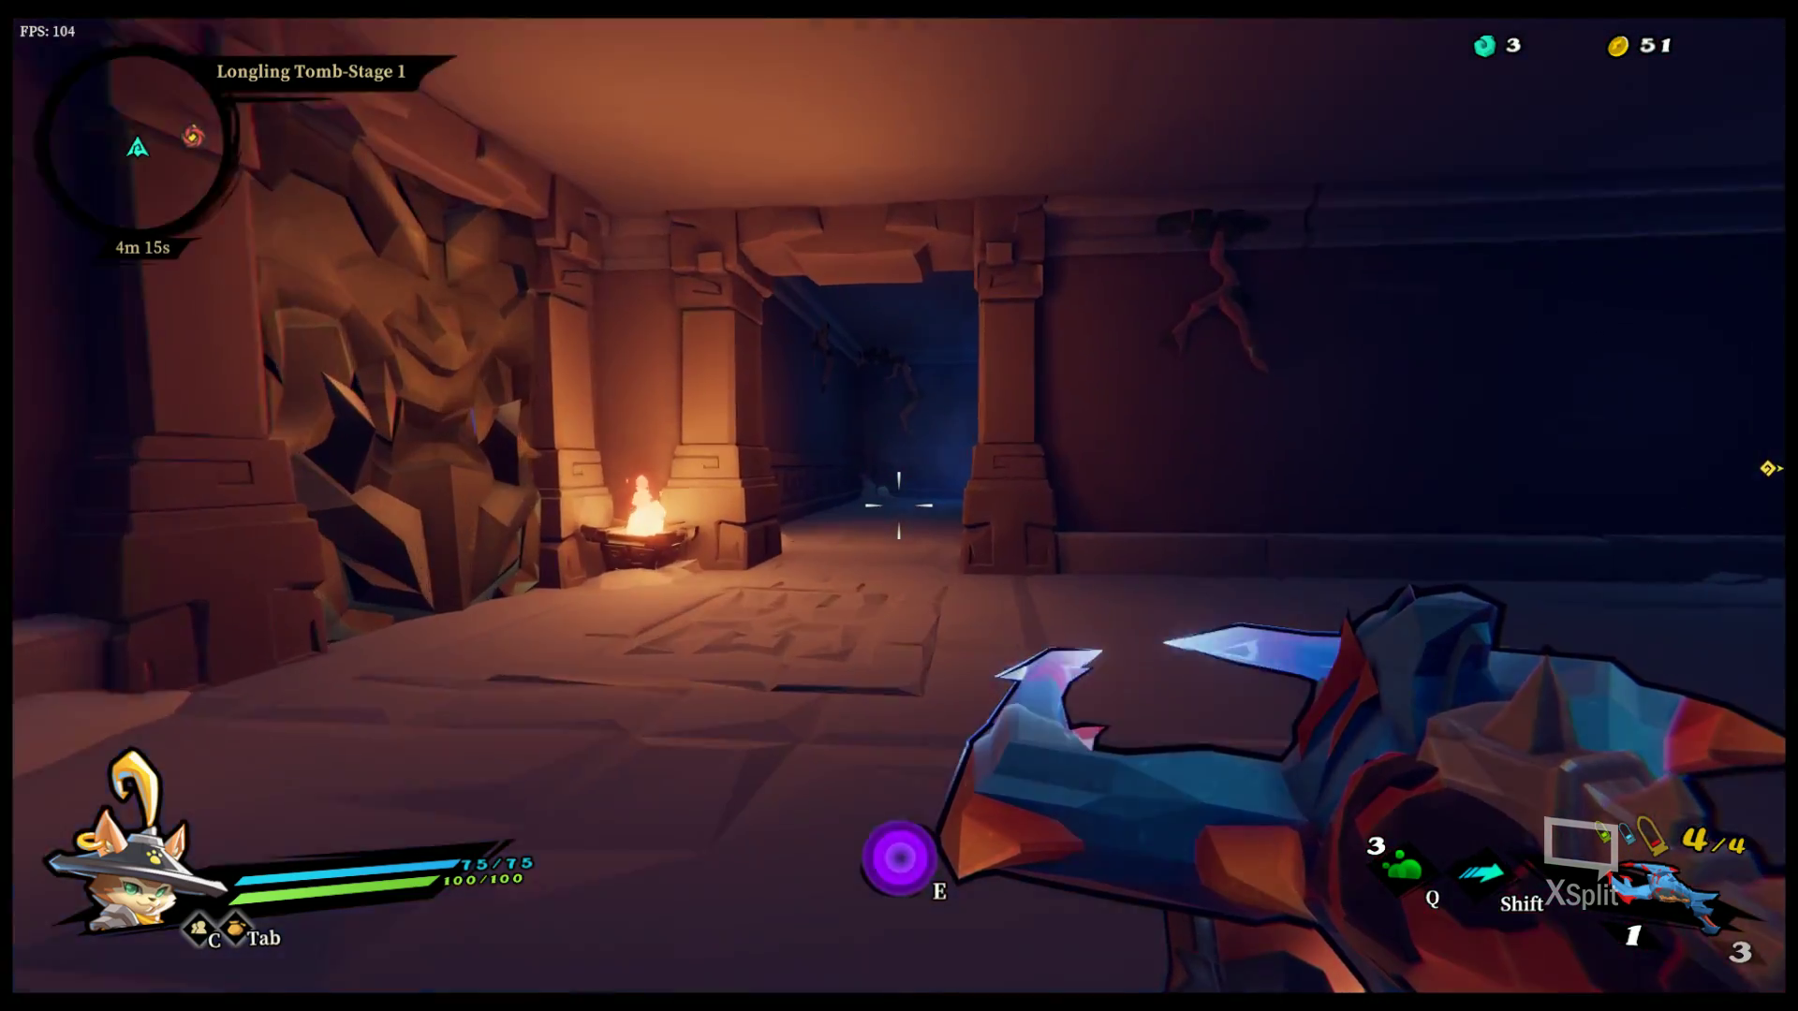
# Step: Fire the Shrieker through the fire-lit doorway and collect the special ammo from the corridor
pyautogui.press('w')
pyautogui.press('e')
pyautogui.press('s')
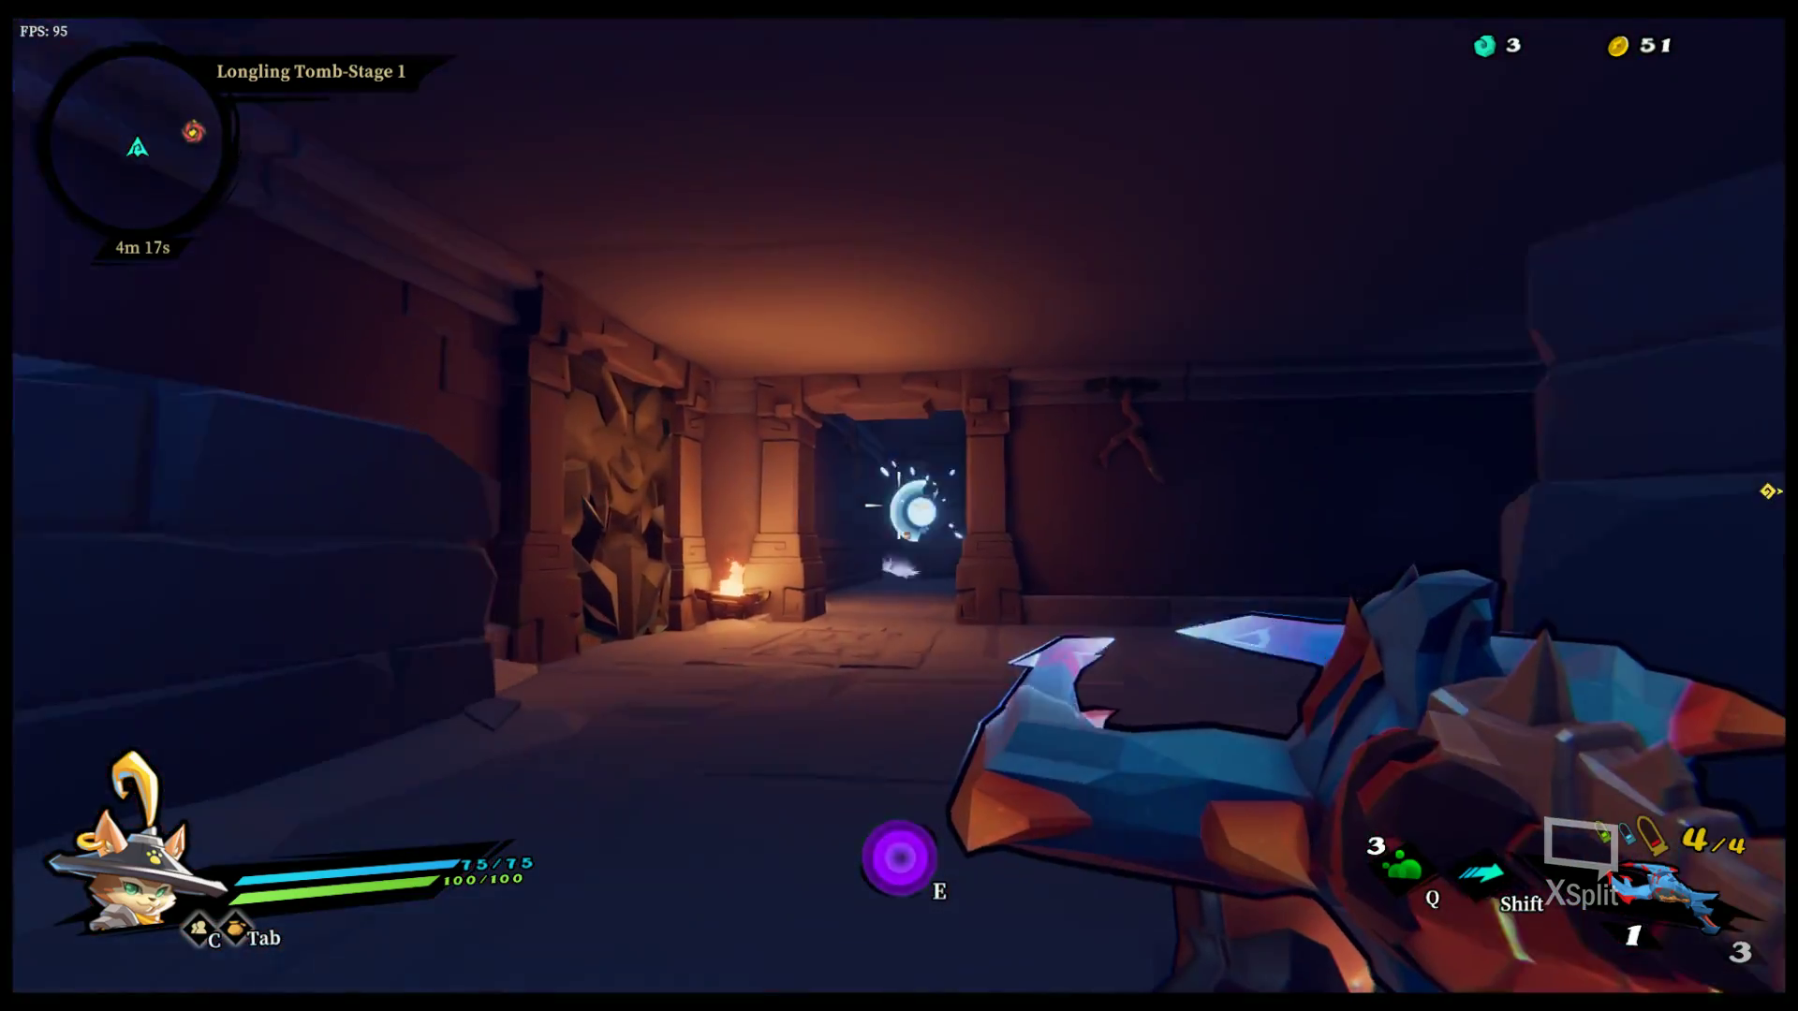
pyautogui.press('w')
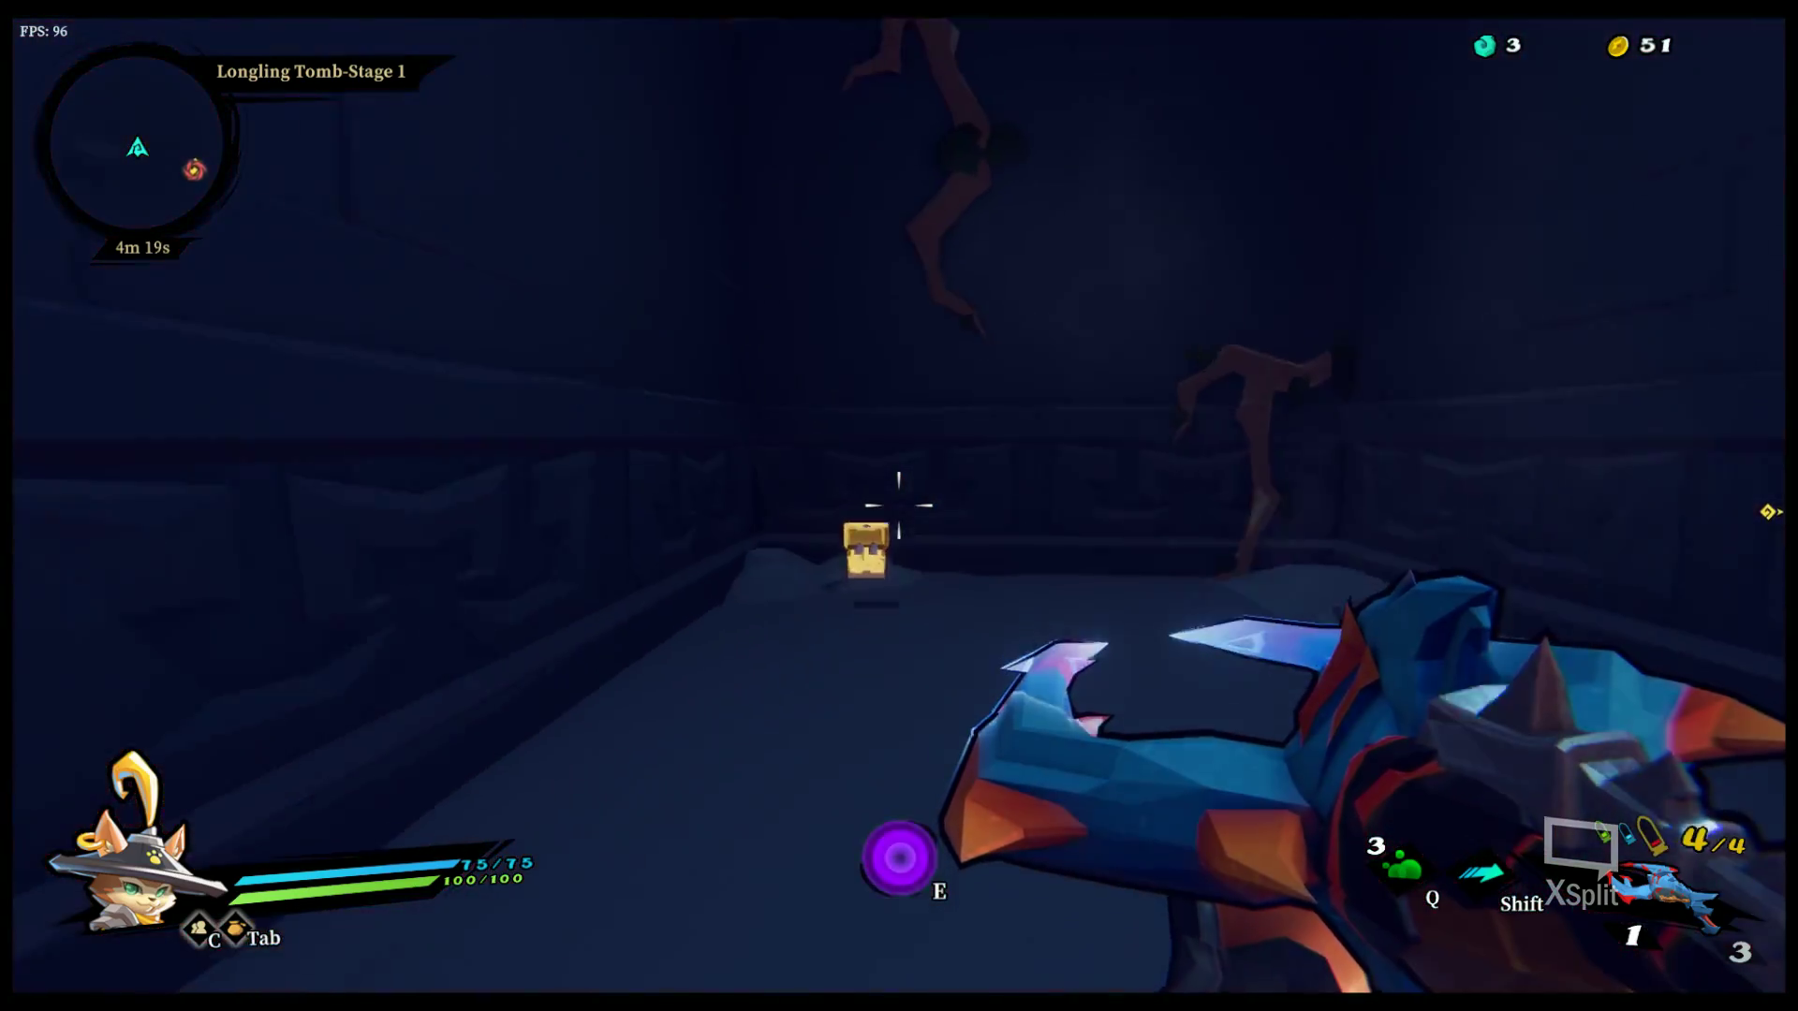
pyautogui.press('w')
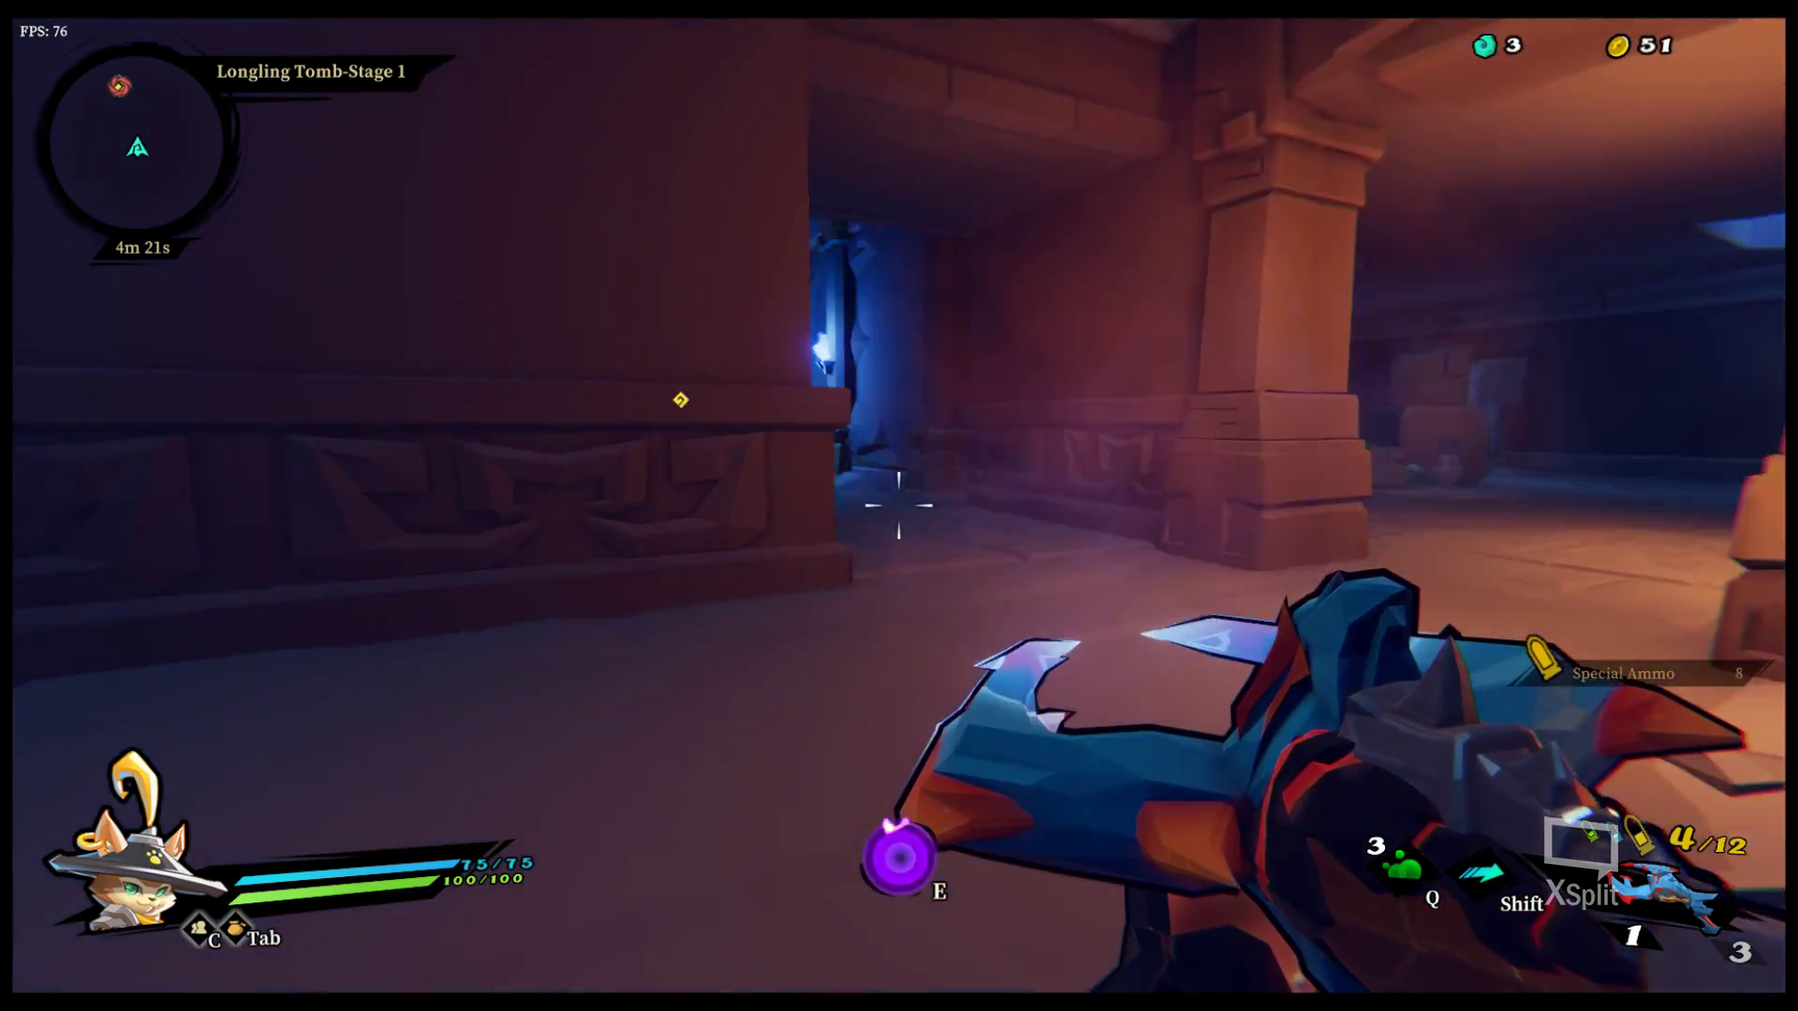
# Step: Fire the Shrieker into the blue-torch hall, collect the copper and soul essence, and explore around the chest corridor
pyautogui.click(900, 505)
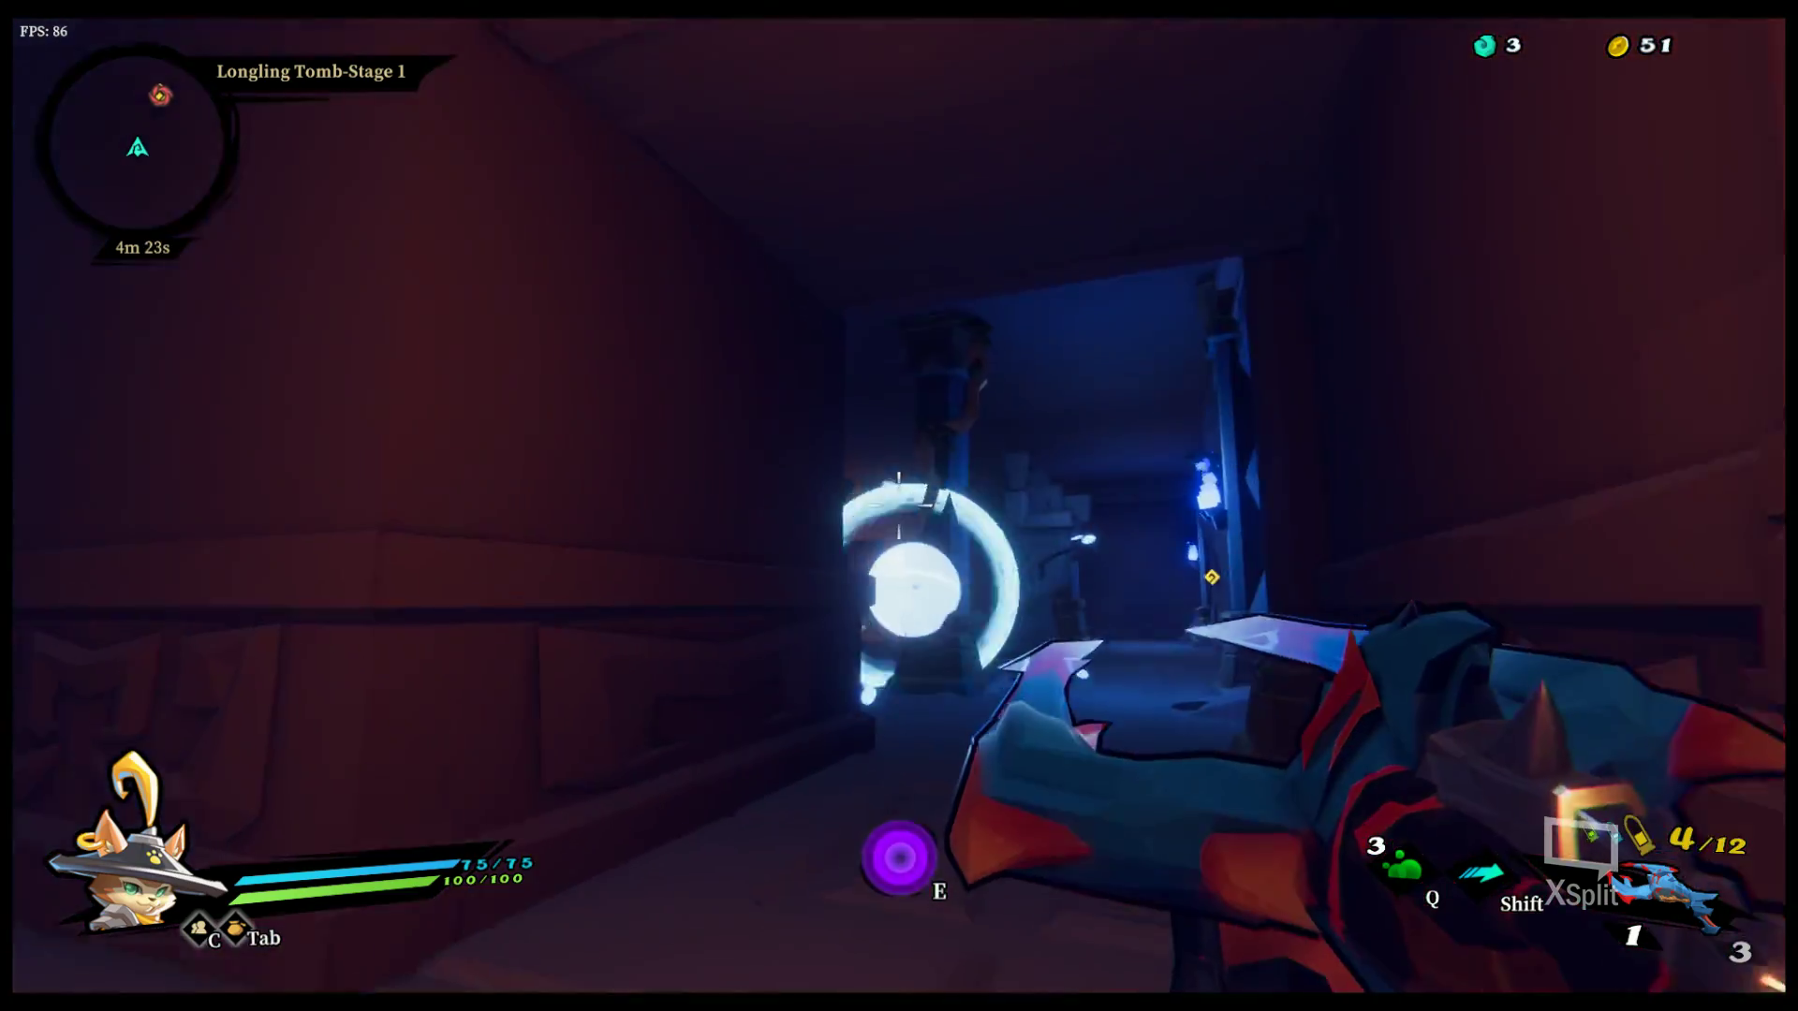
pyautogui.press('w')
pyautogui.press('e')
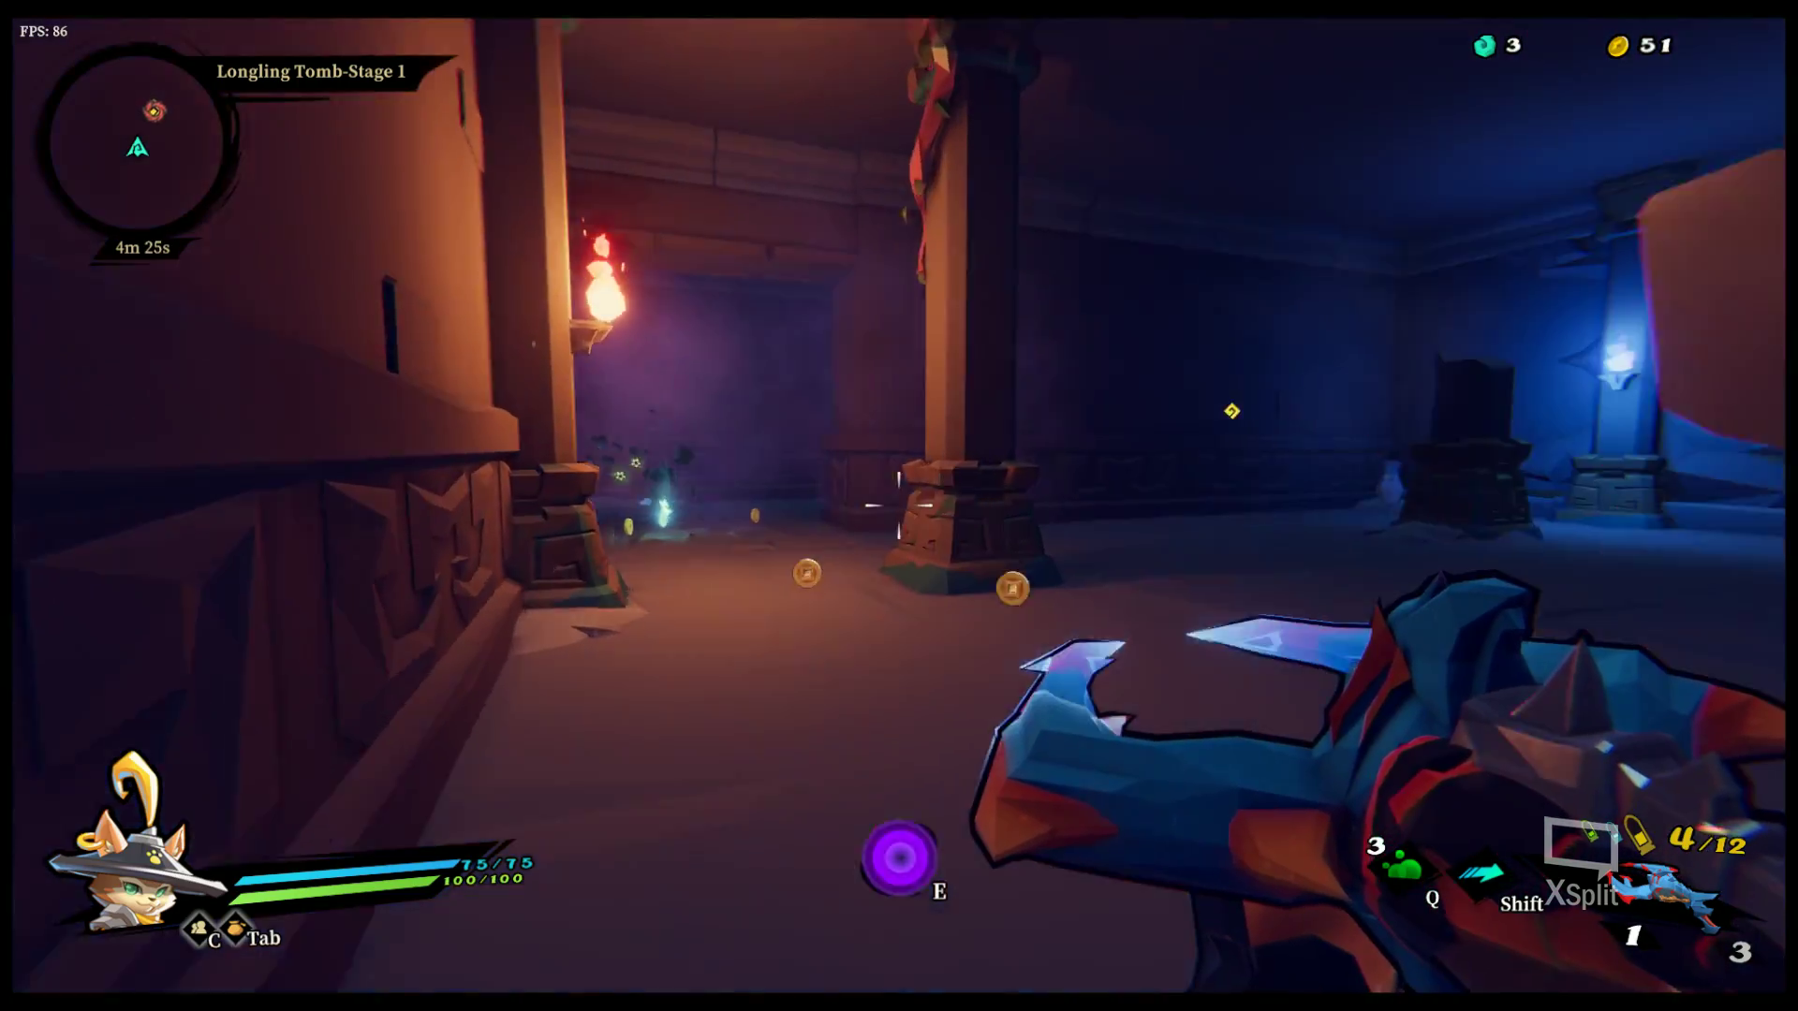
pyautogui.press('w')
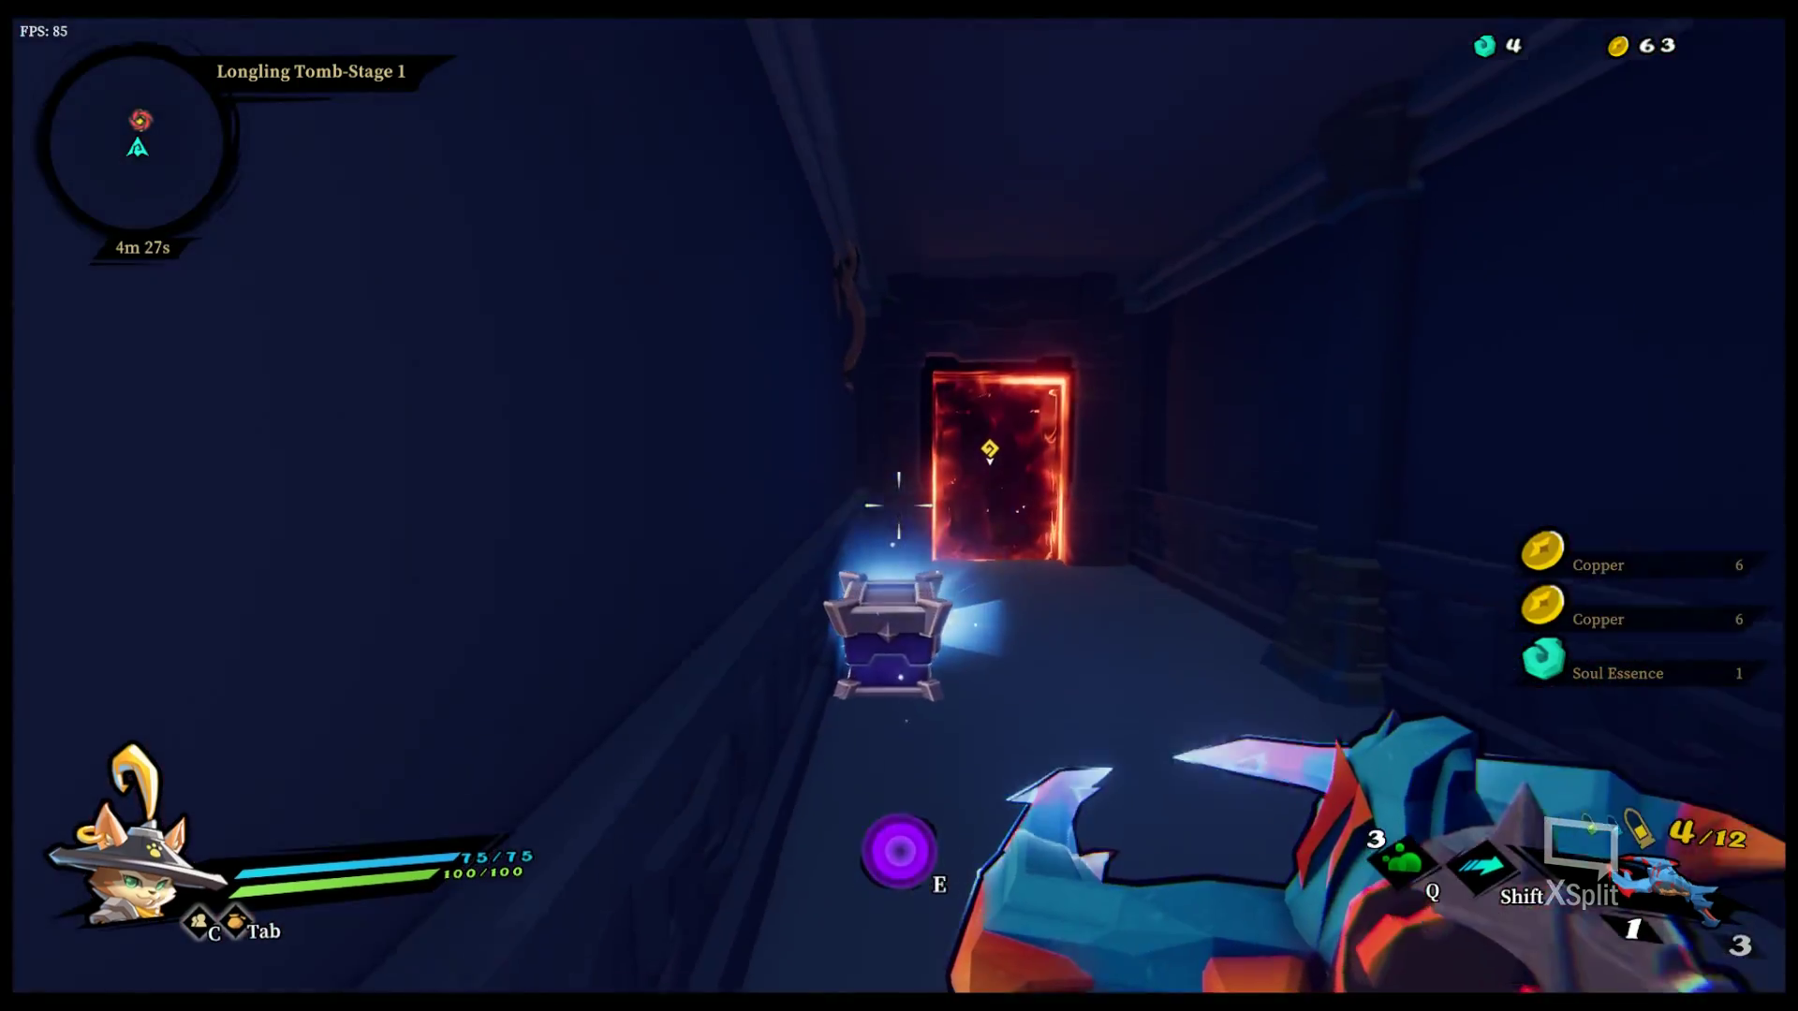
pyautogui.press('w')
pyautogui.press('space')
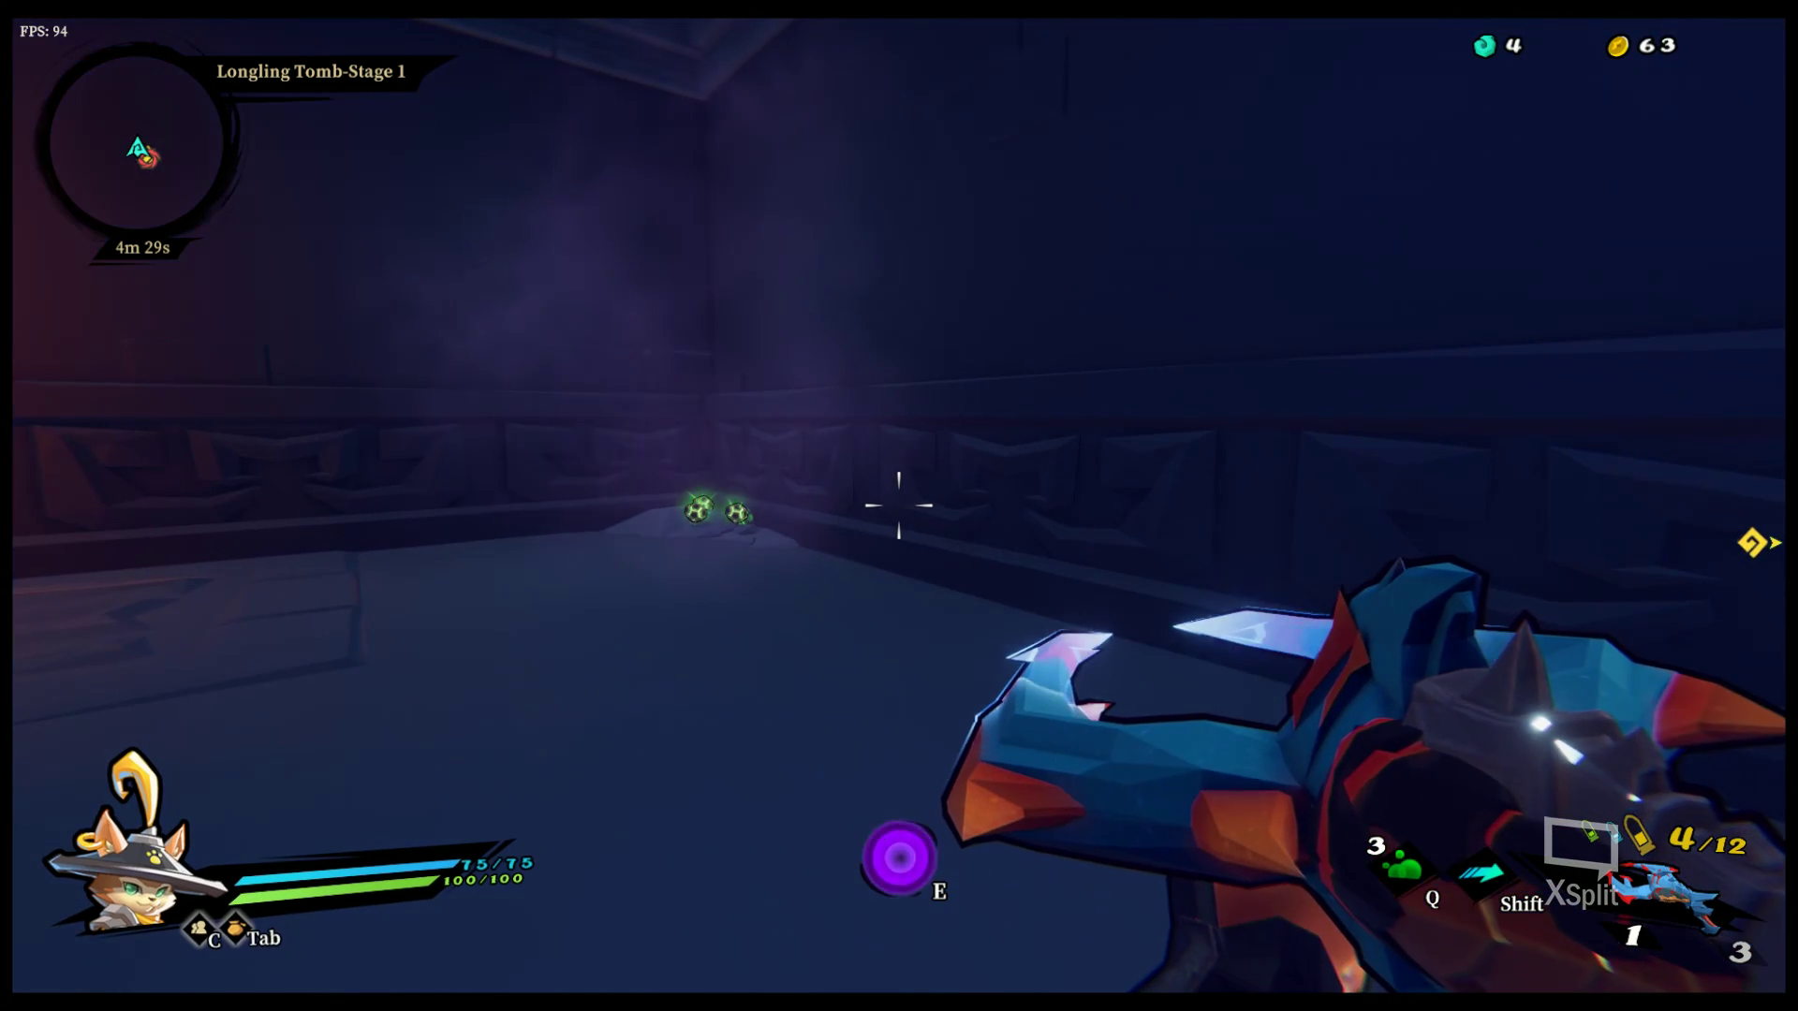
# Step: Switch from the game to Chrome and view the Cheat Engine download page
pyautogui.press('Escape')
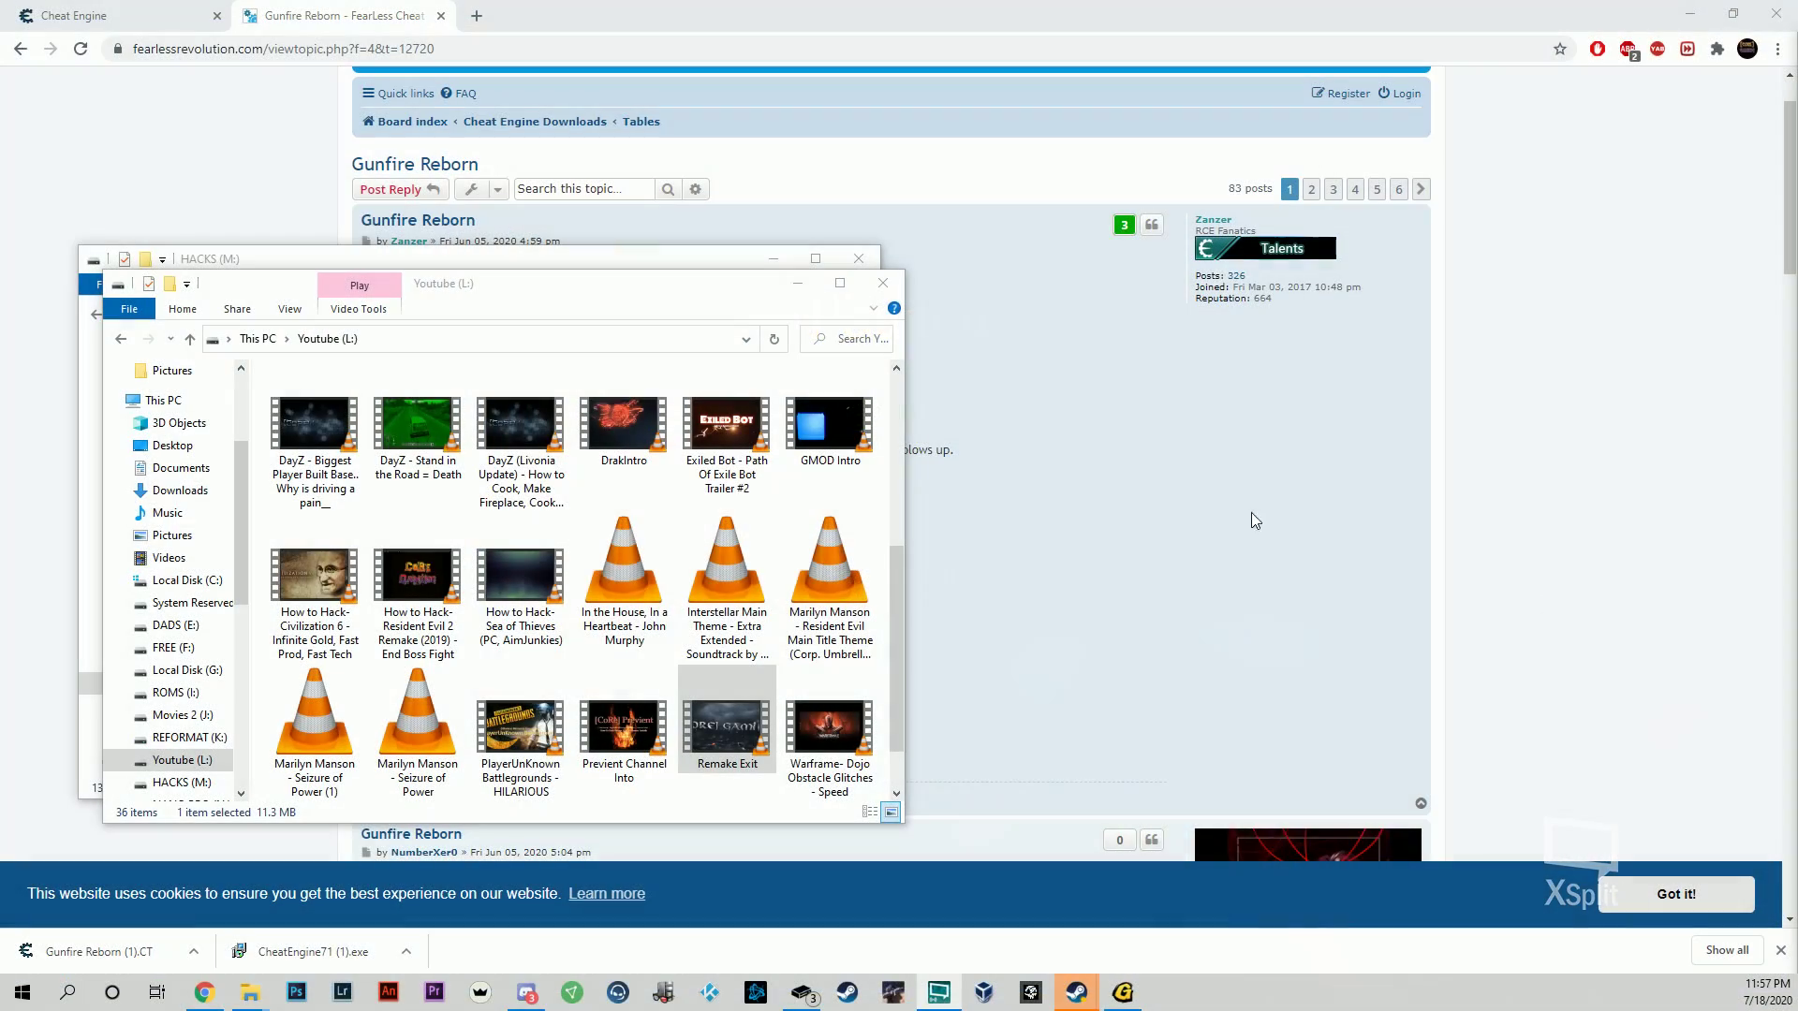
pyautogui.click(1412, 534)
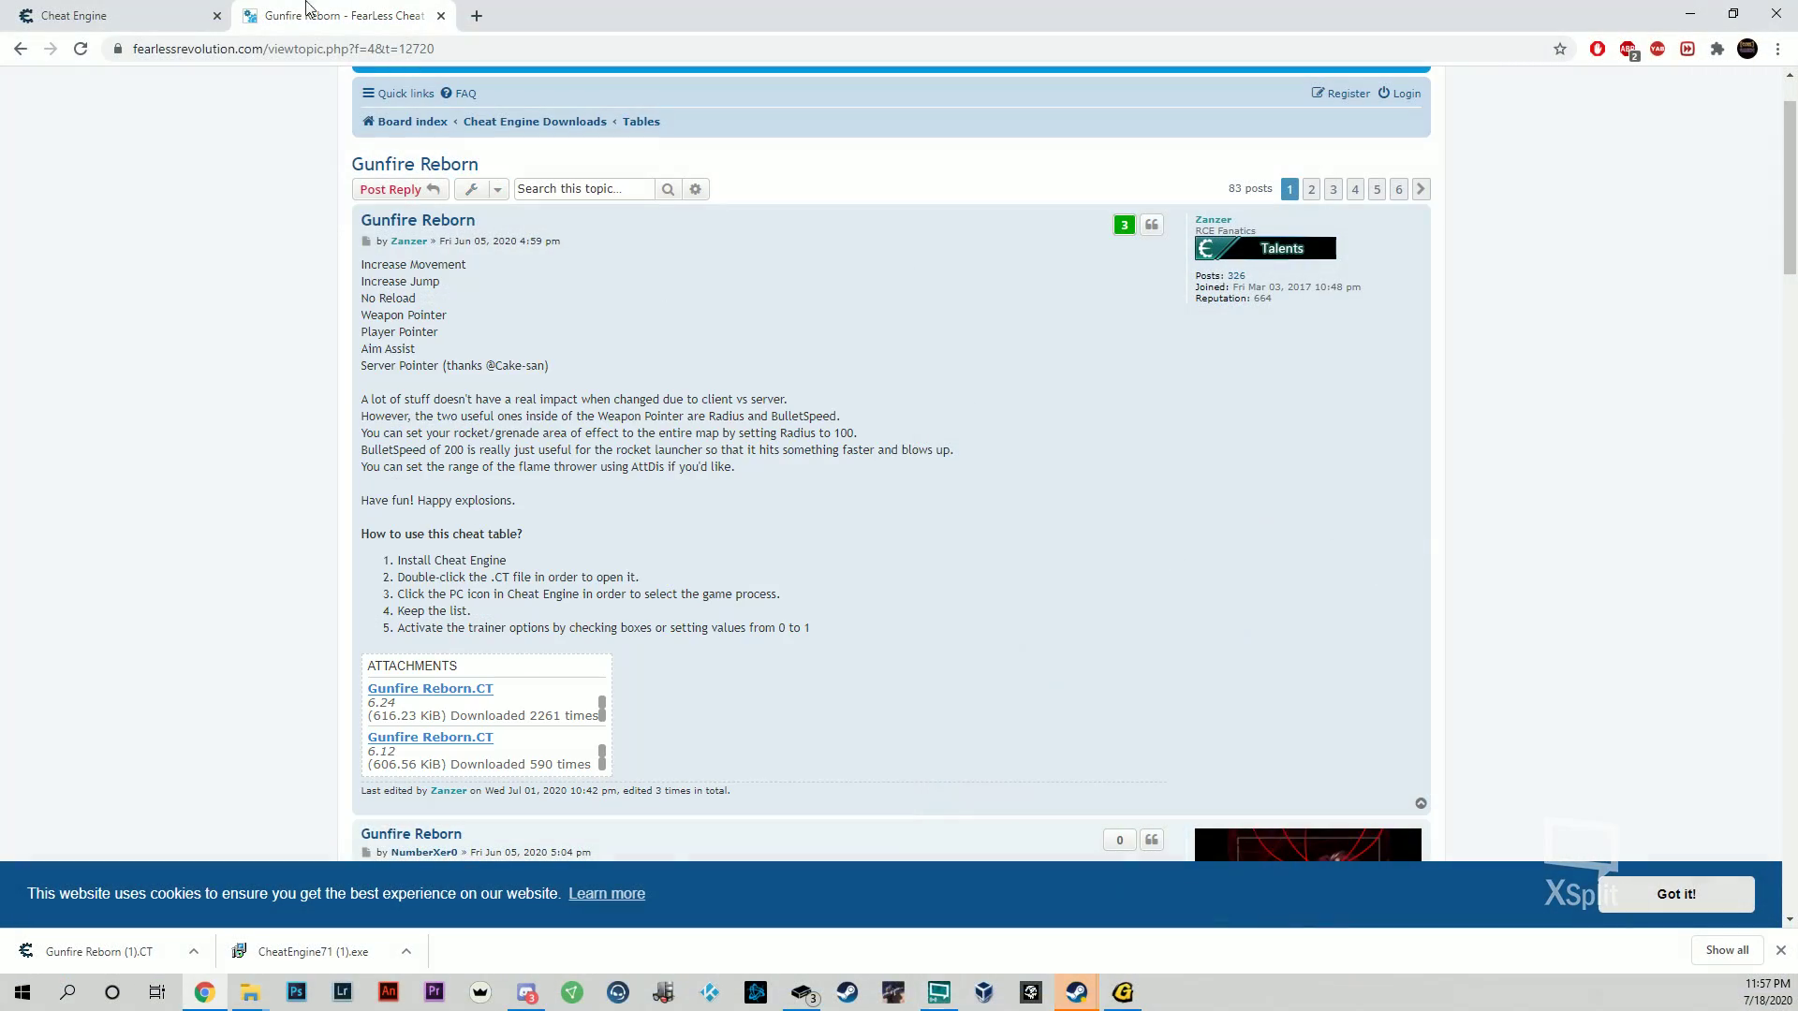
pyautogui.click(93, 13)
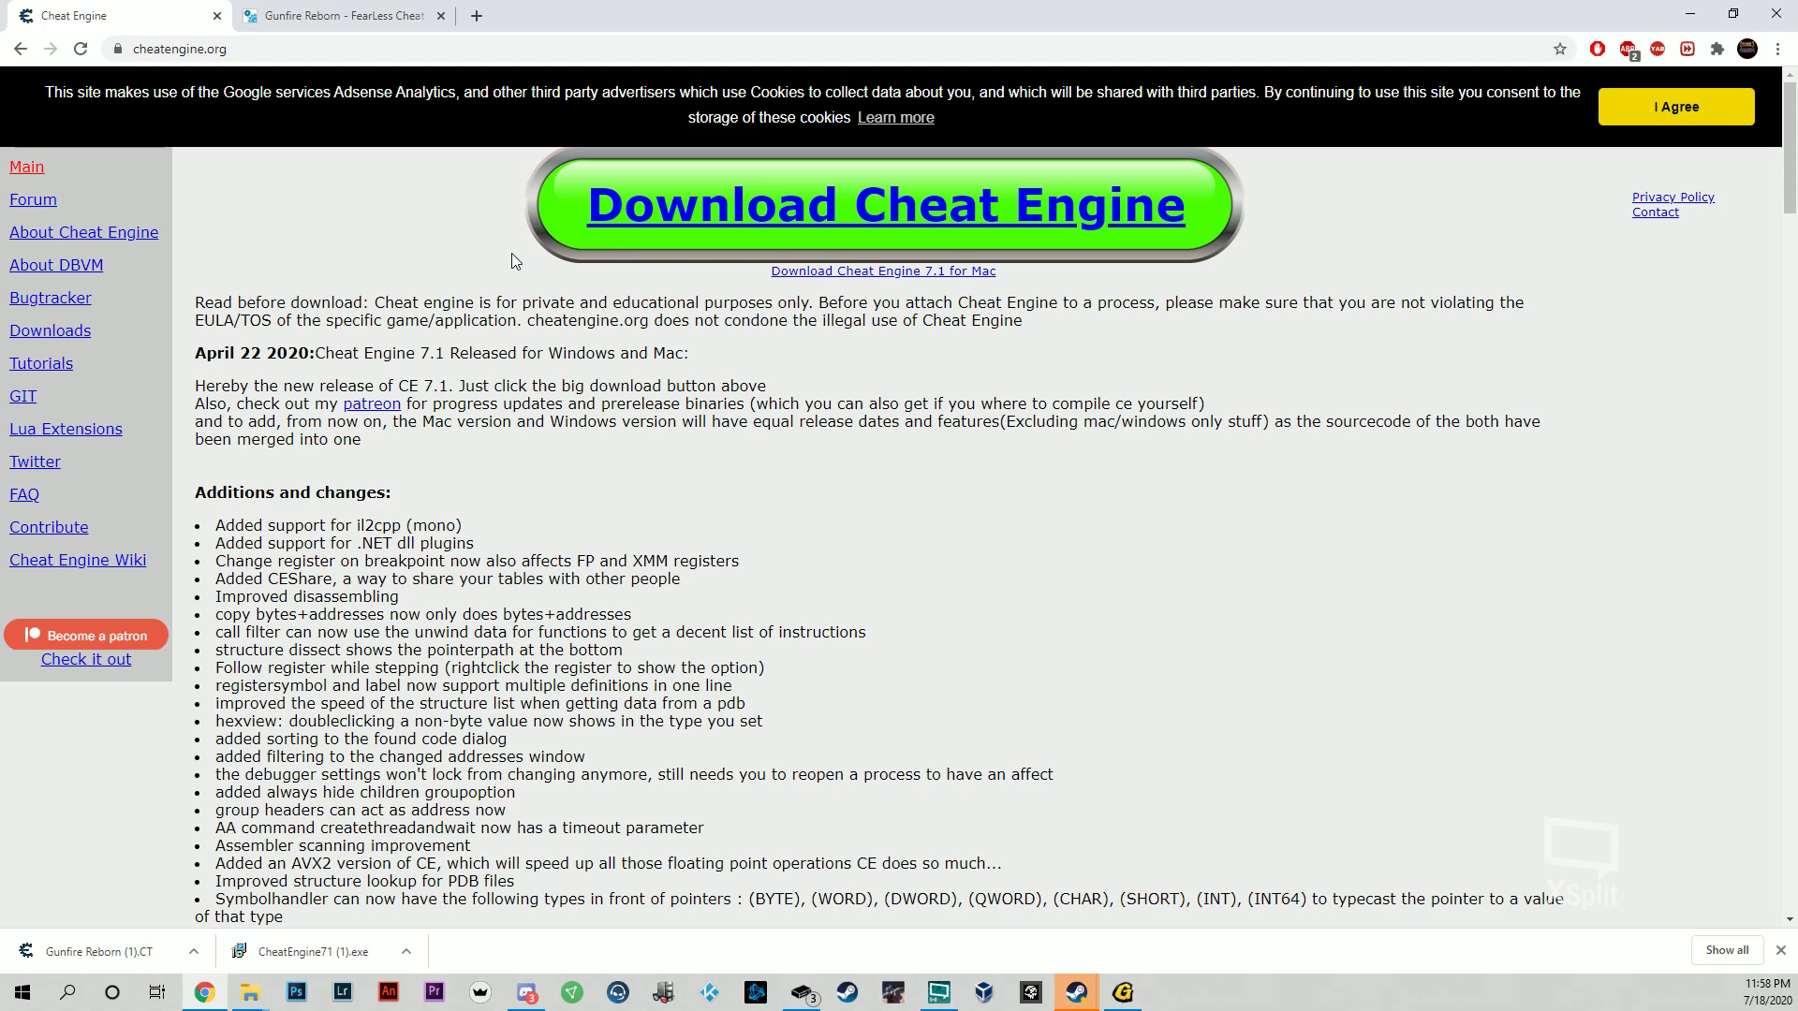
# Step: Download the 6.24 Gunfire Reborn.CT attachment from the Gunfire Reborn thread on the FearLess Cheat Engine forum
pyautogui.click(310, 13)
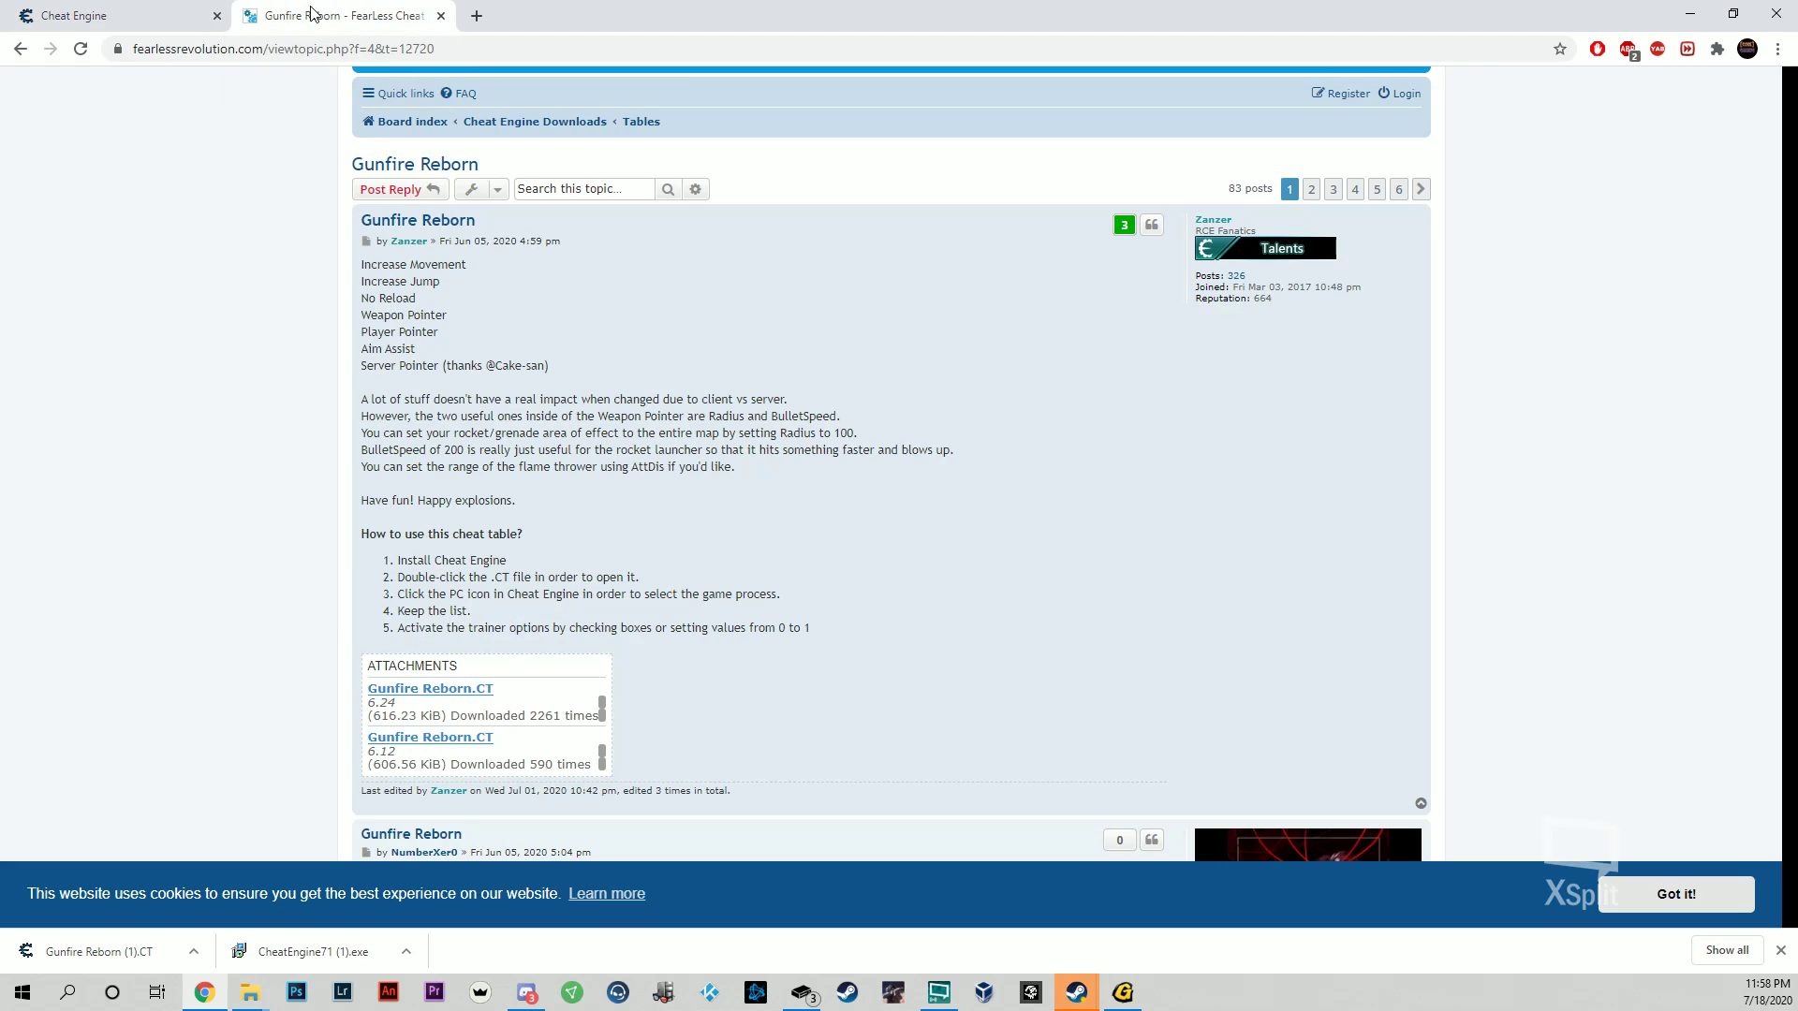
pyautogui.scroll(1, 482, 323)
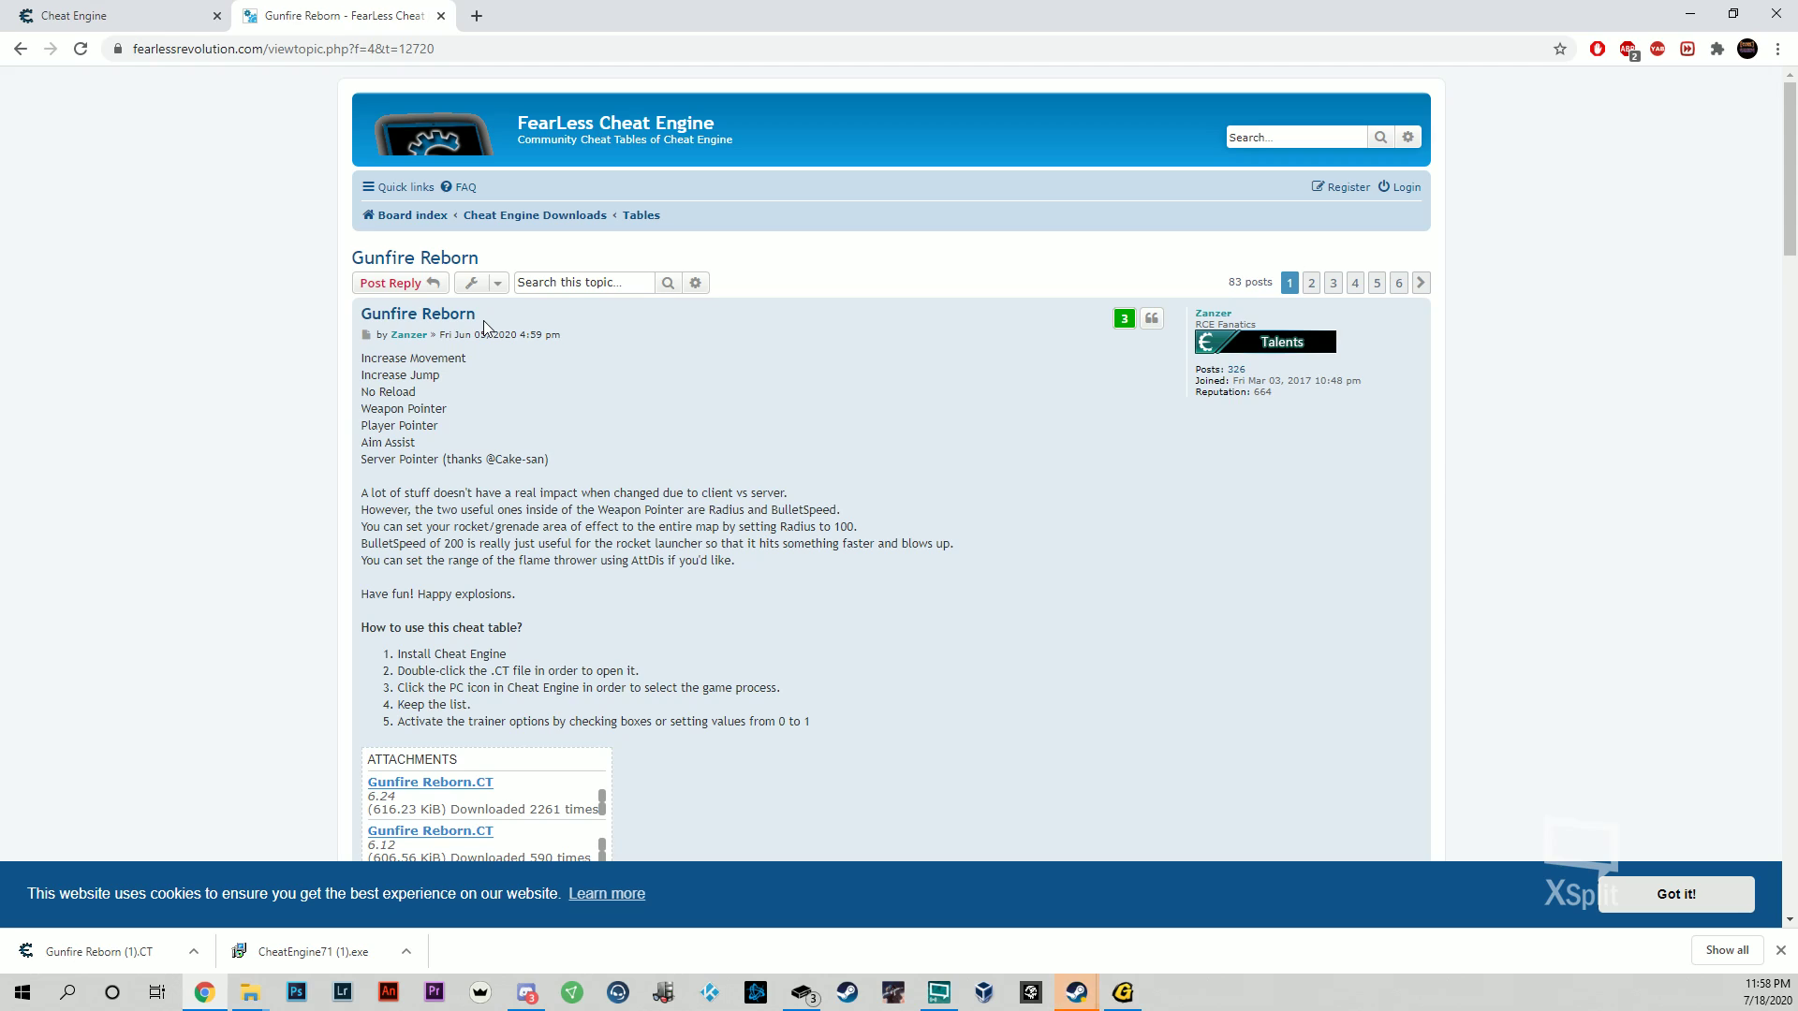
pyautogui.scroll(-1, 485, 327)
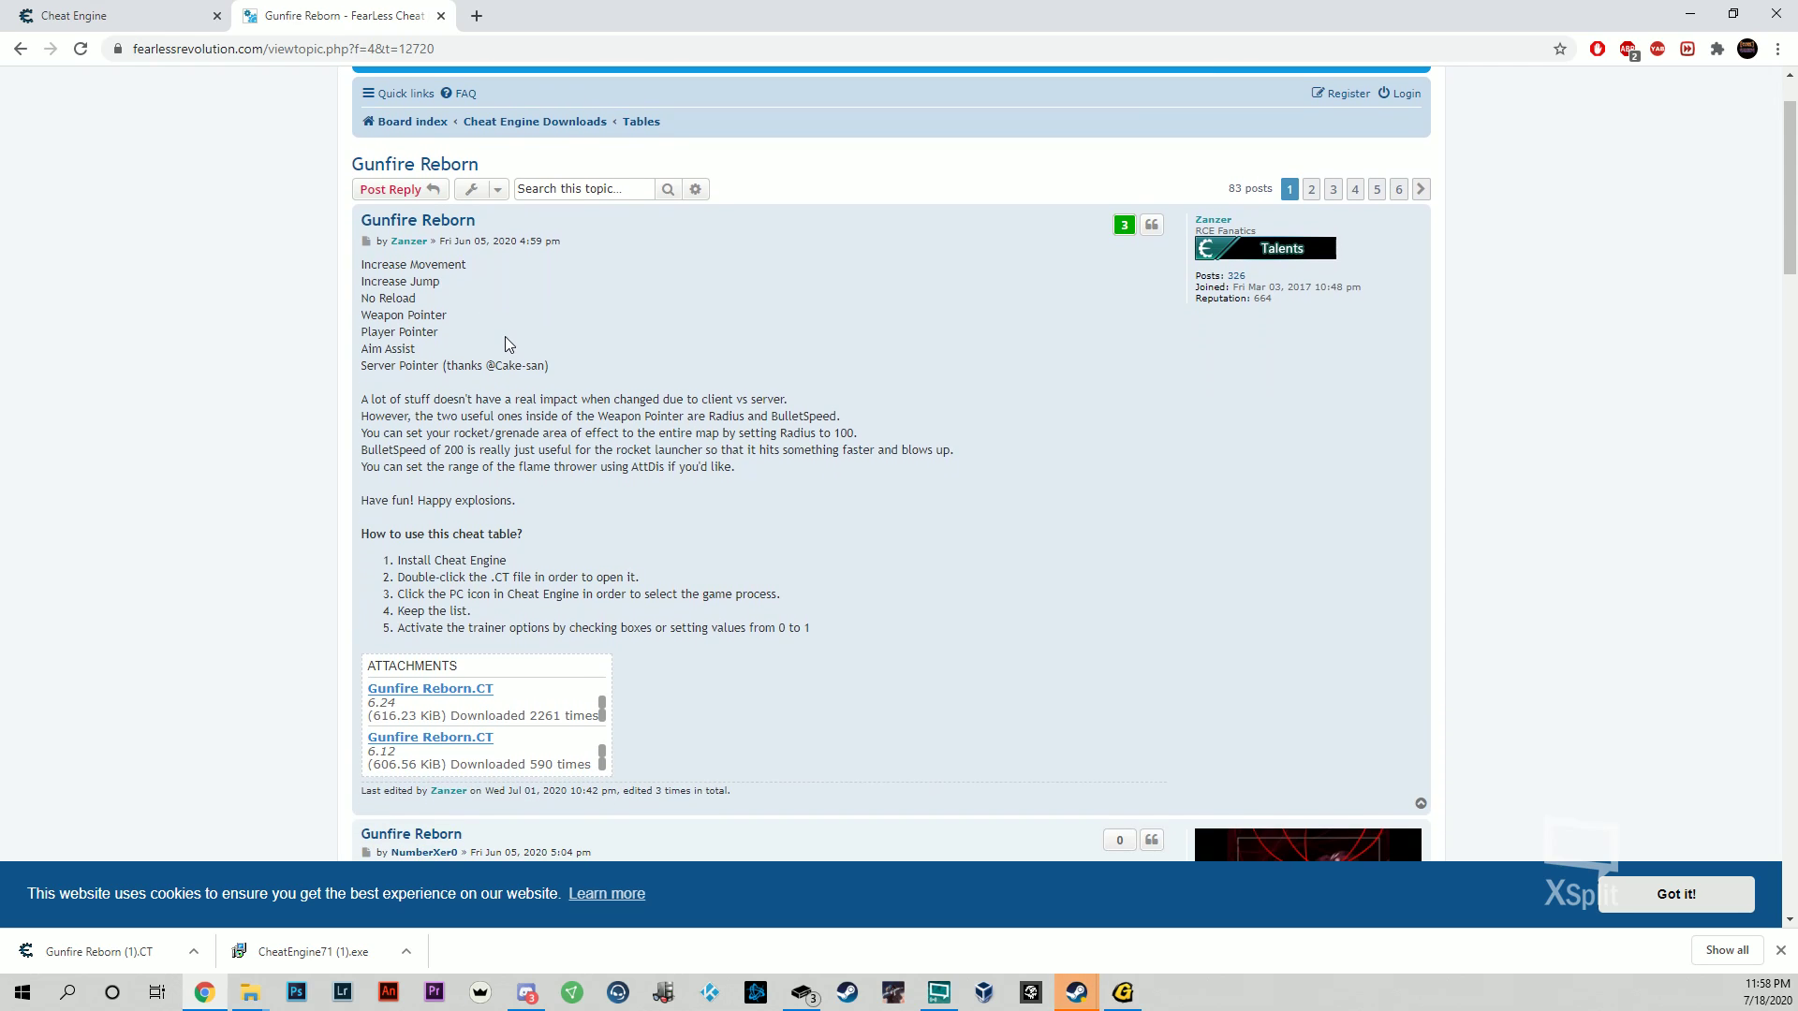
pyautogui.doubleClick(418, 694)
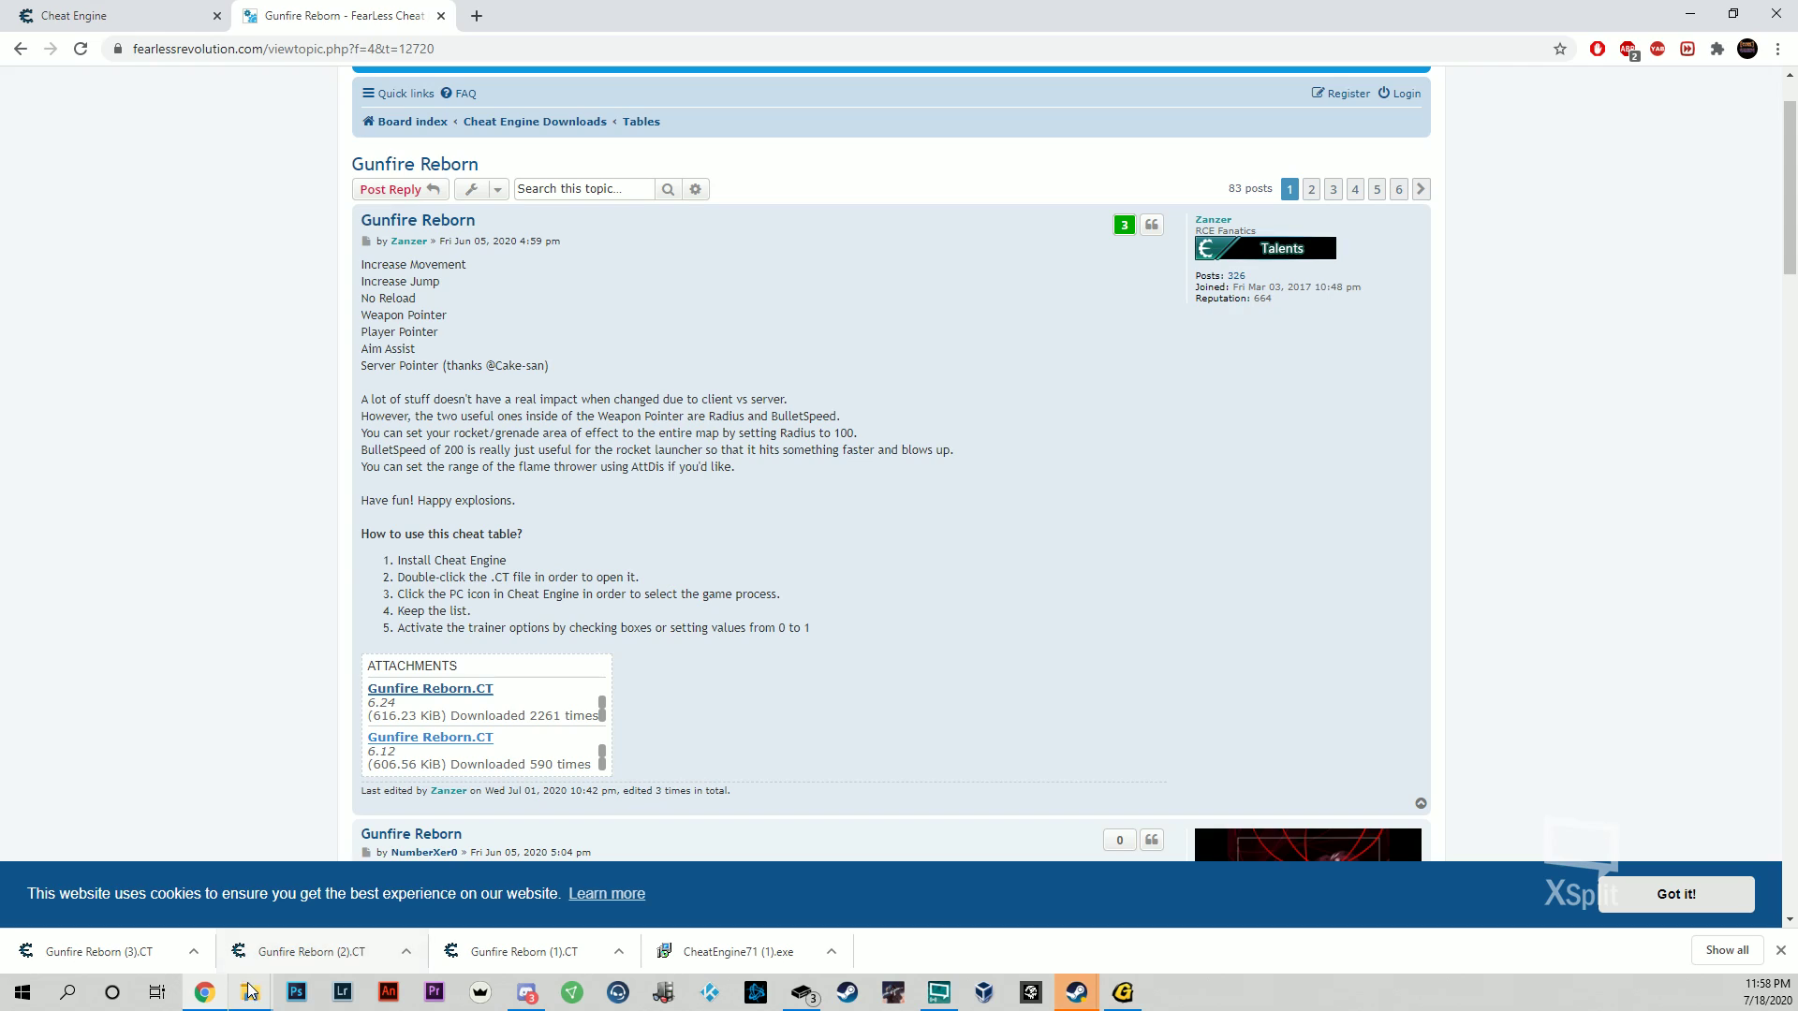
# Step: Switch to File Explorer and open the Gunfire Reborn cheat table from the HACKS (M:) drive in Cheat Engine
pyautogui.moveTo(249, 990)
pyautogui.click(178, 894)
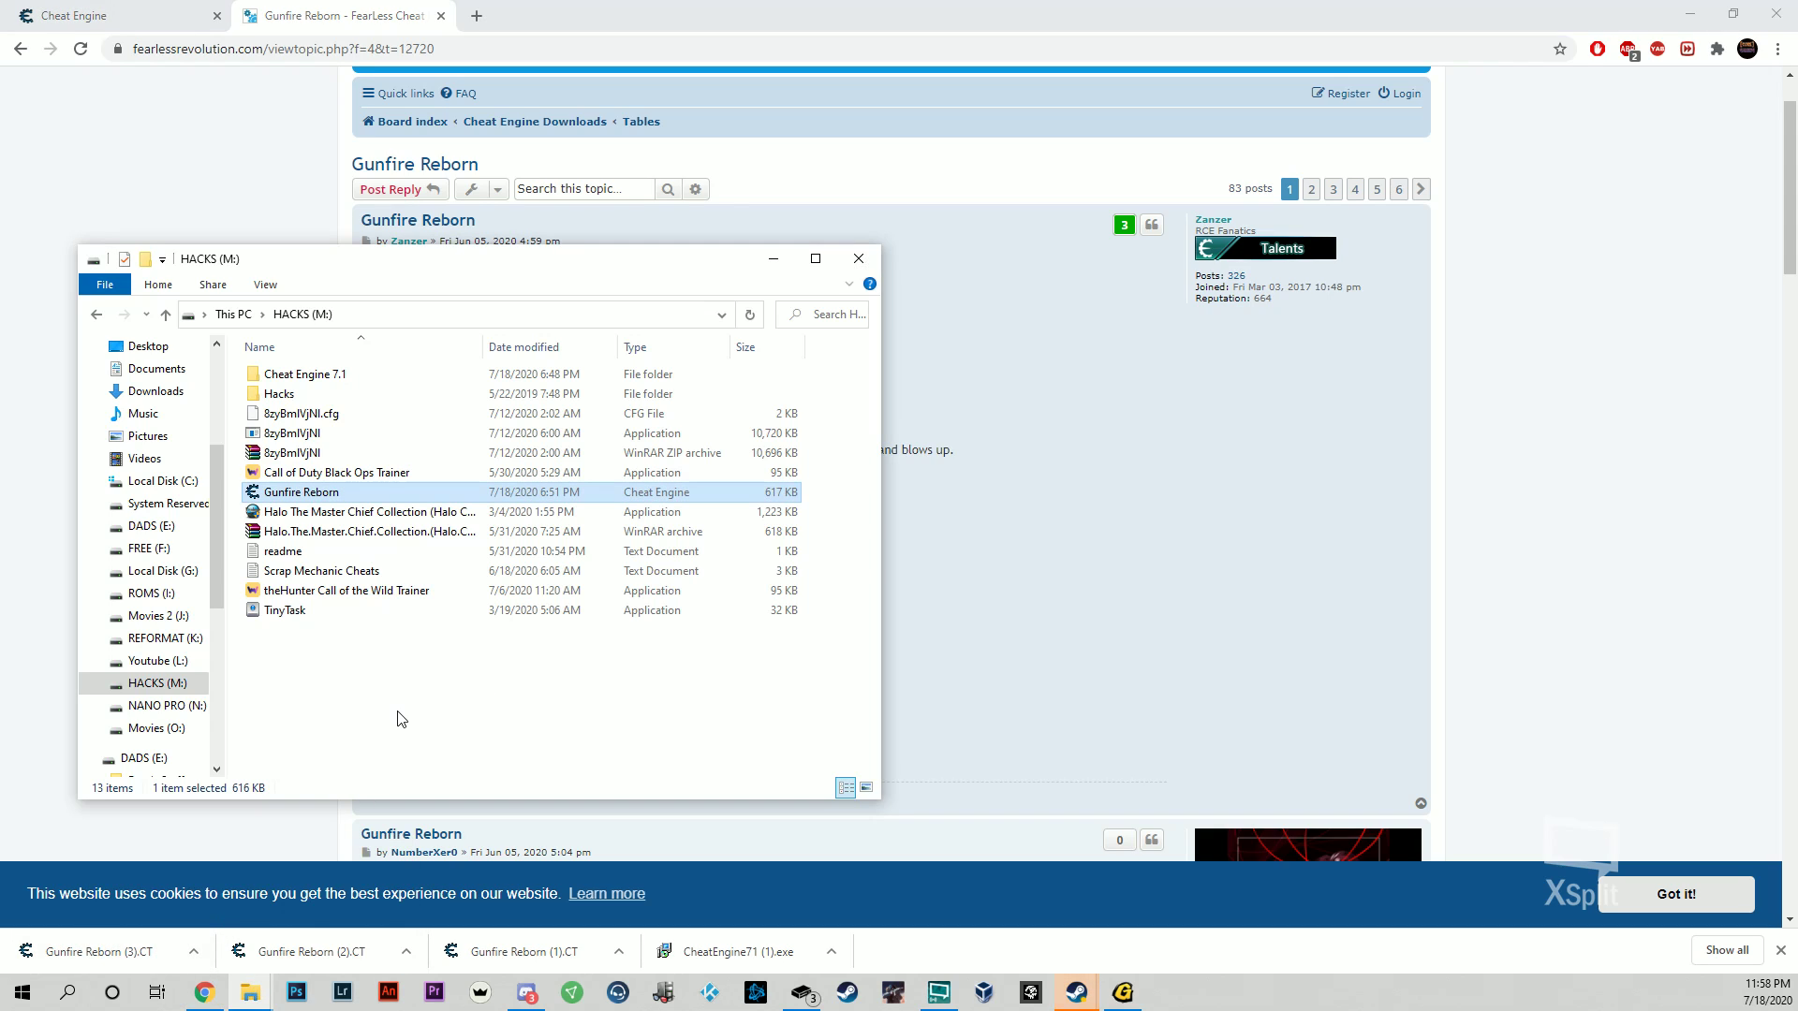
pyautogui.click(326, 496)
pyautogui.click(345, 495)
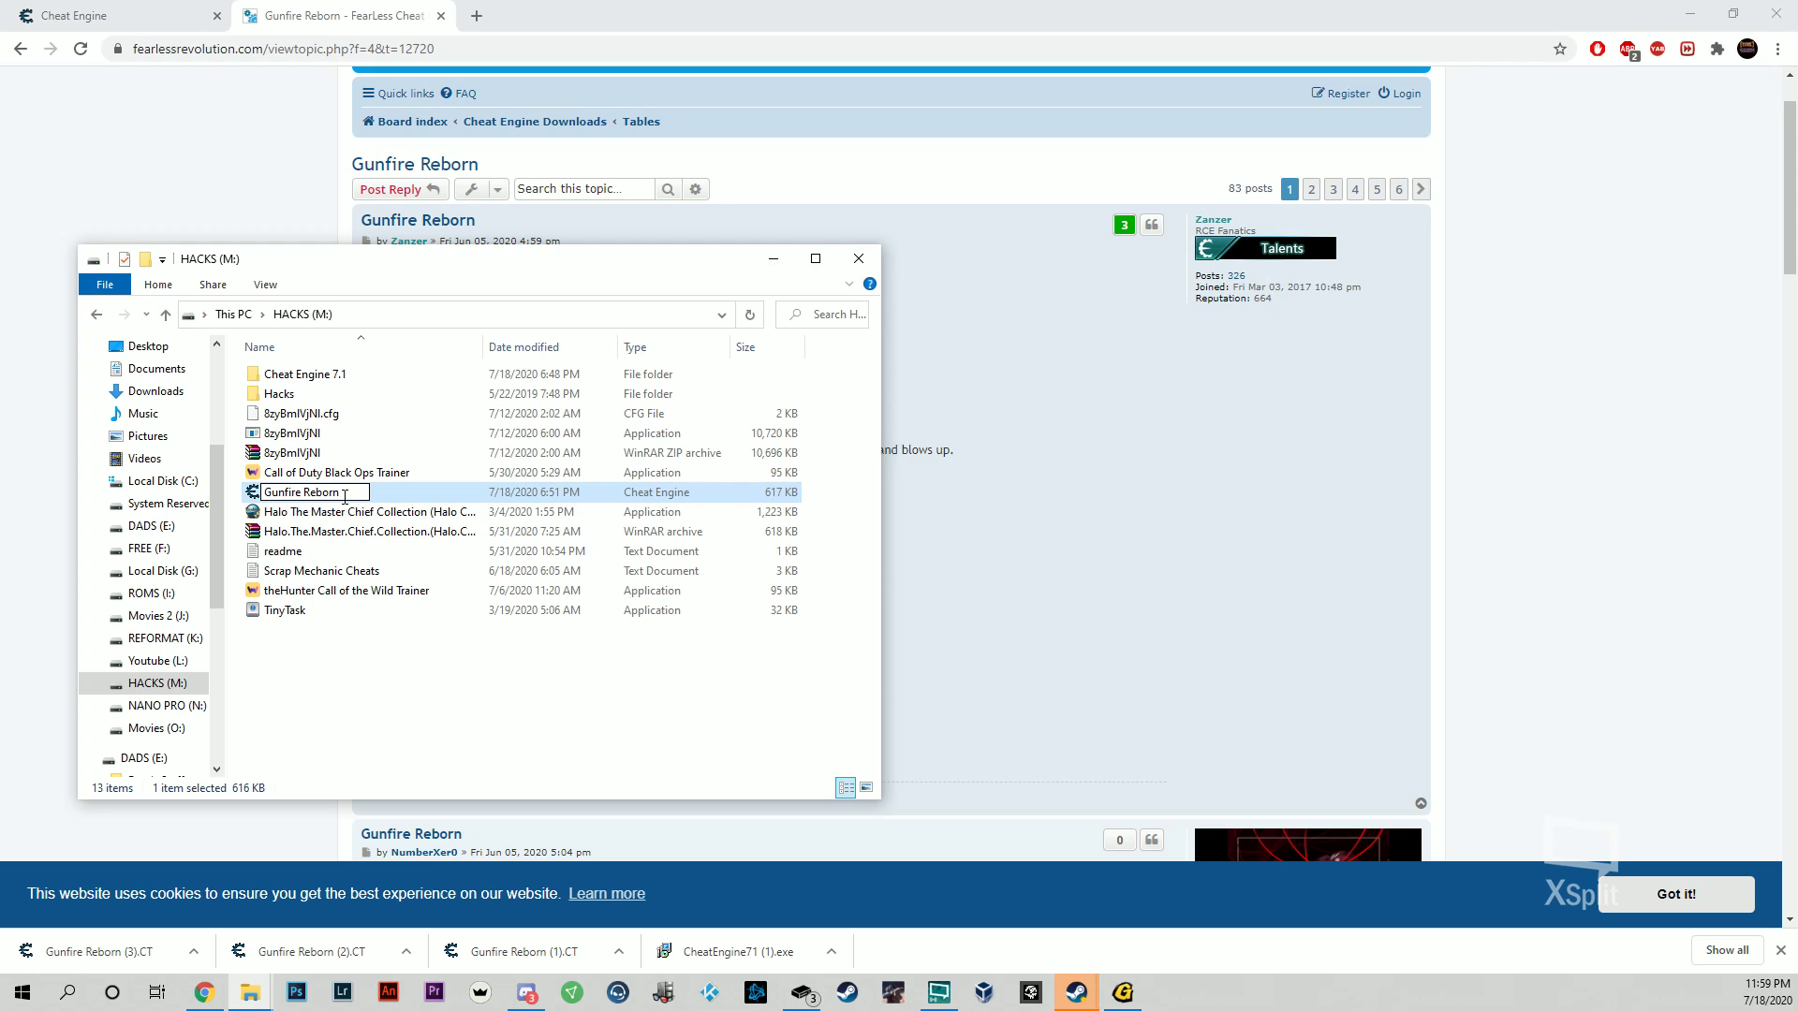
pyautogui.click(344, 513)
pyautogui.click(340, 498)
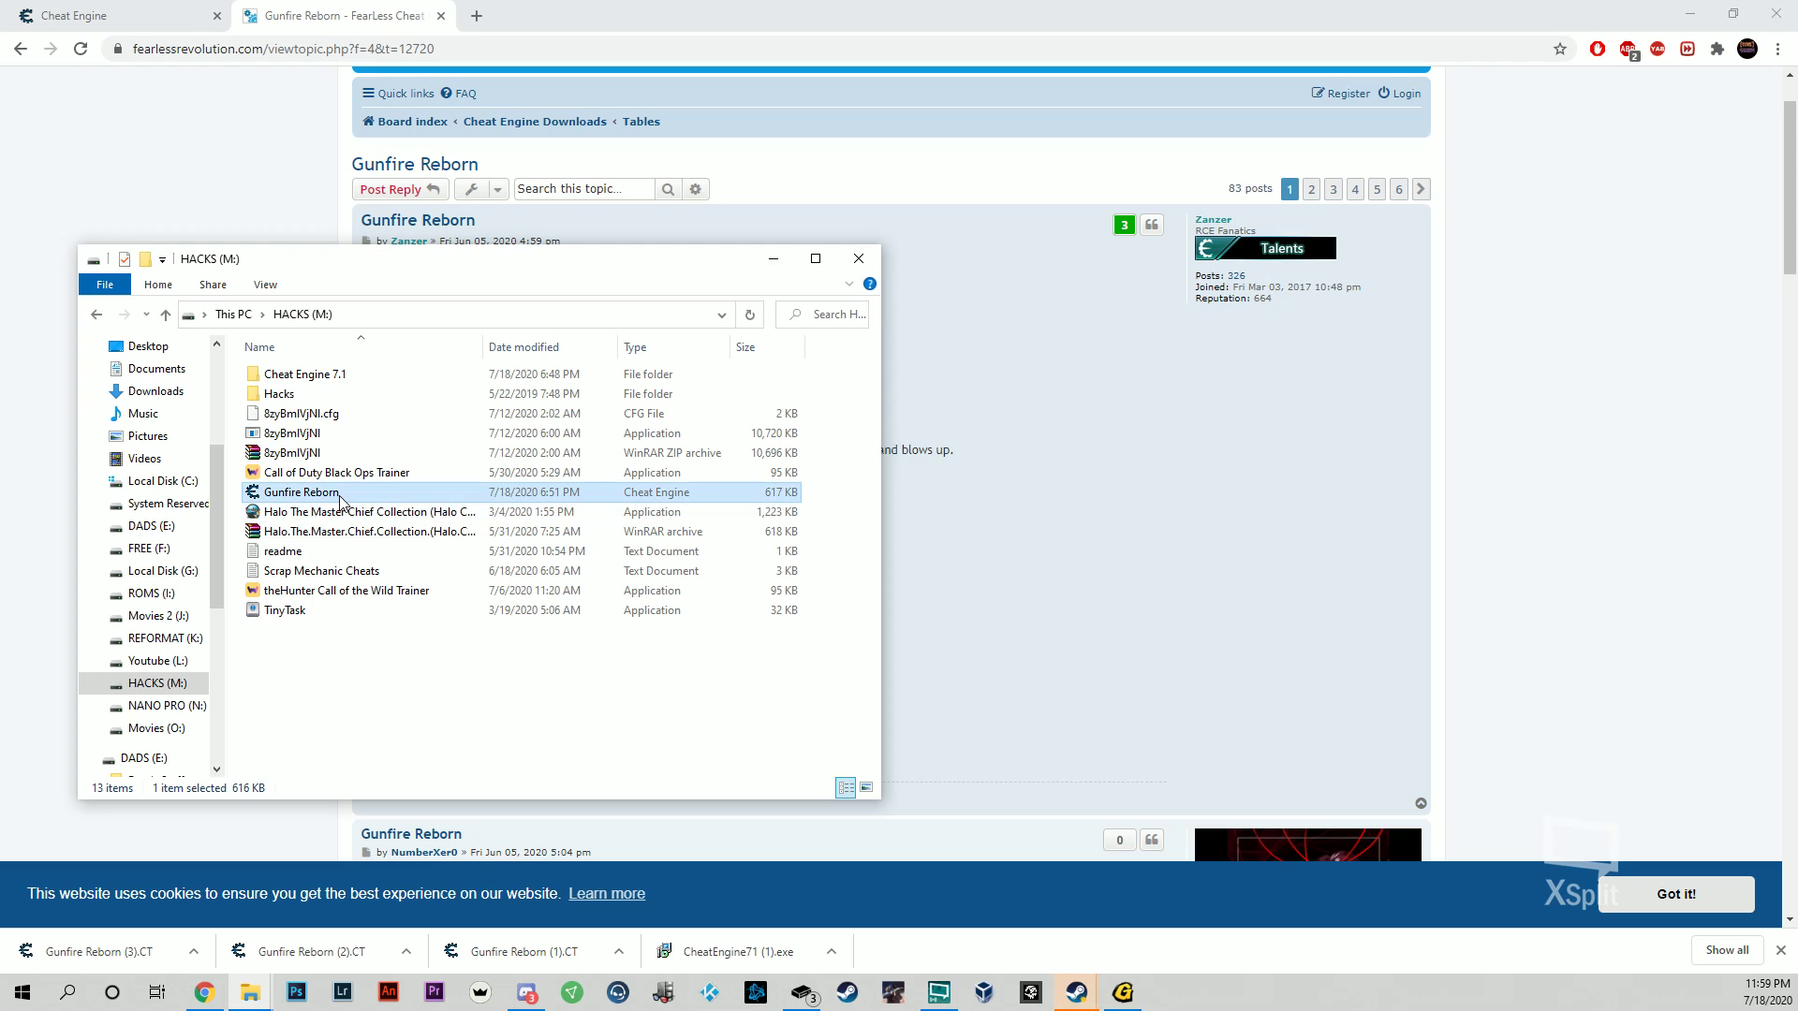
pyautogui.doubleClick(339, 497)
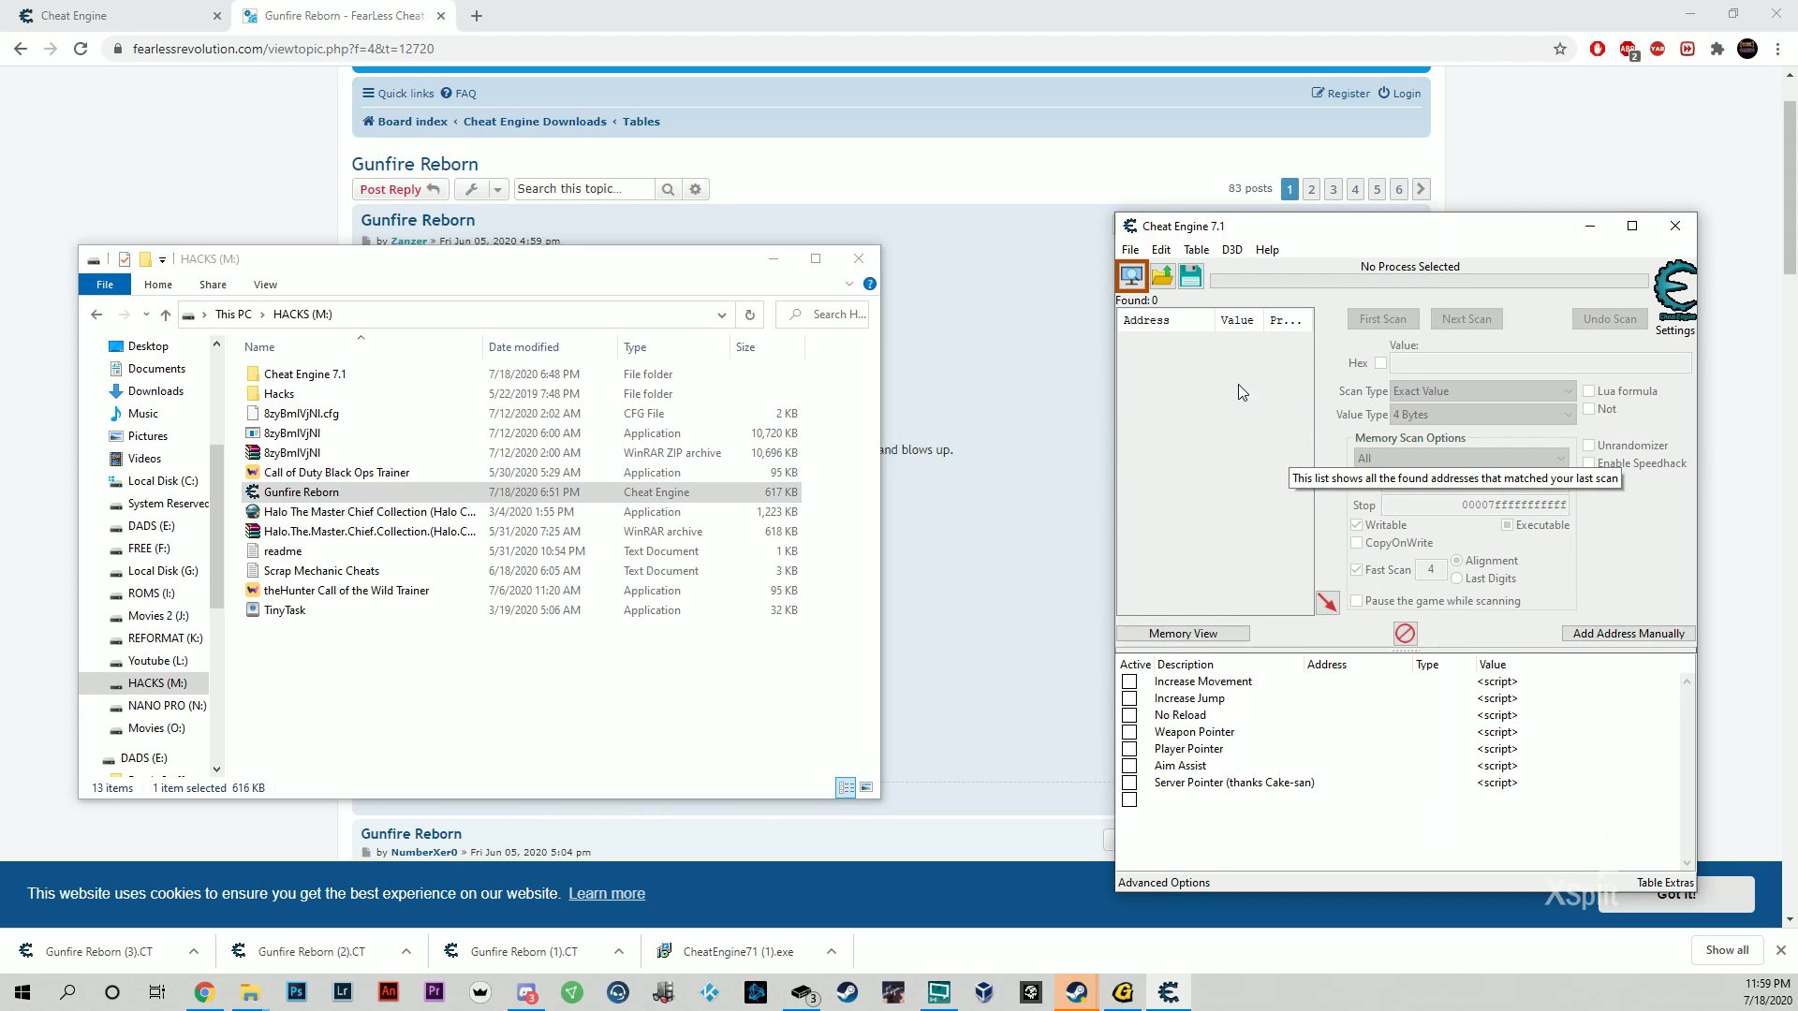
# Step: Attach to the running Gunfire Reborn process and keep the current address and code list
pyautogui.click(1137, 289)
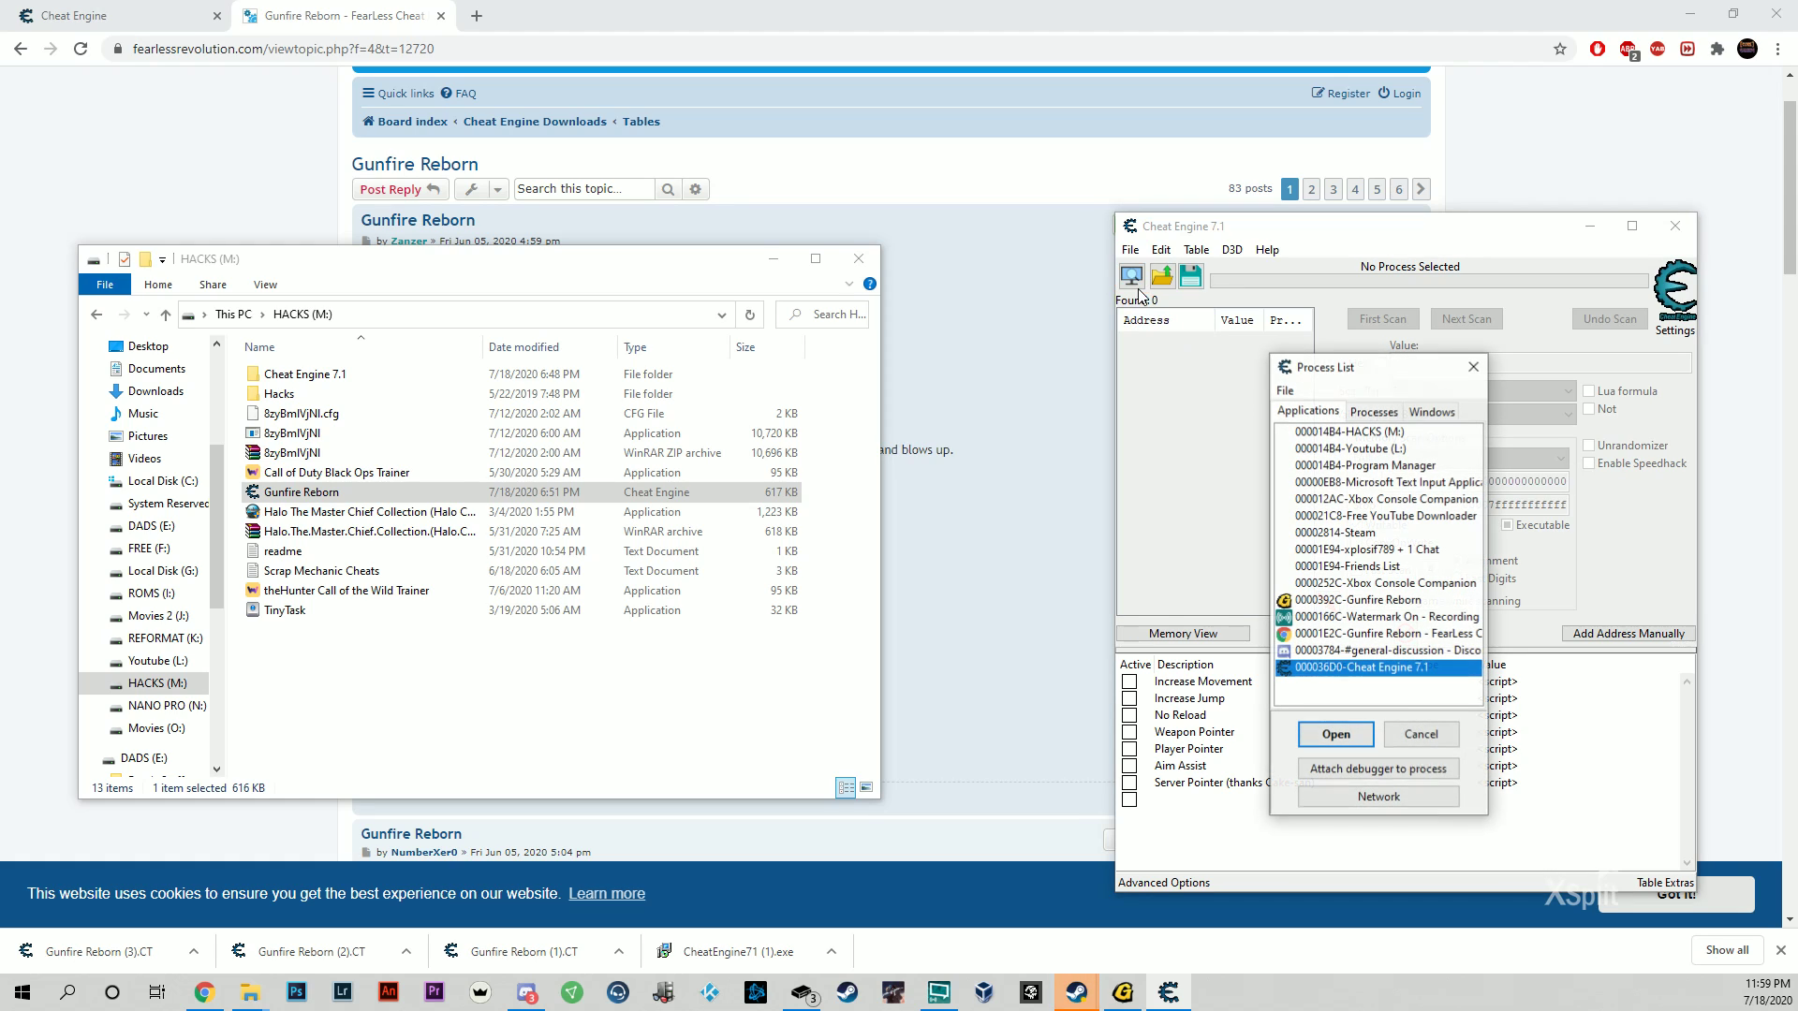
pyautogui.click(1333, 603)
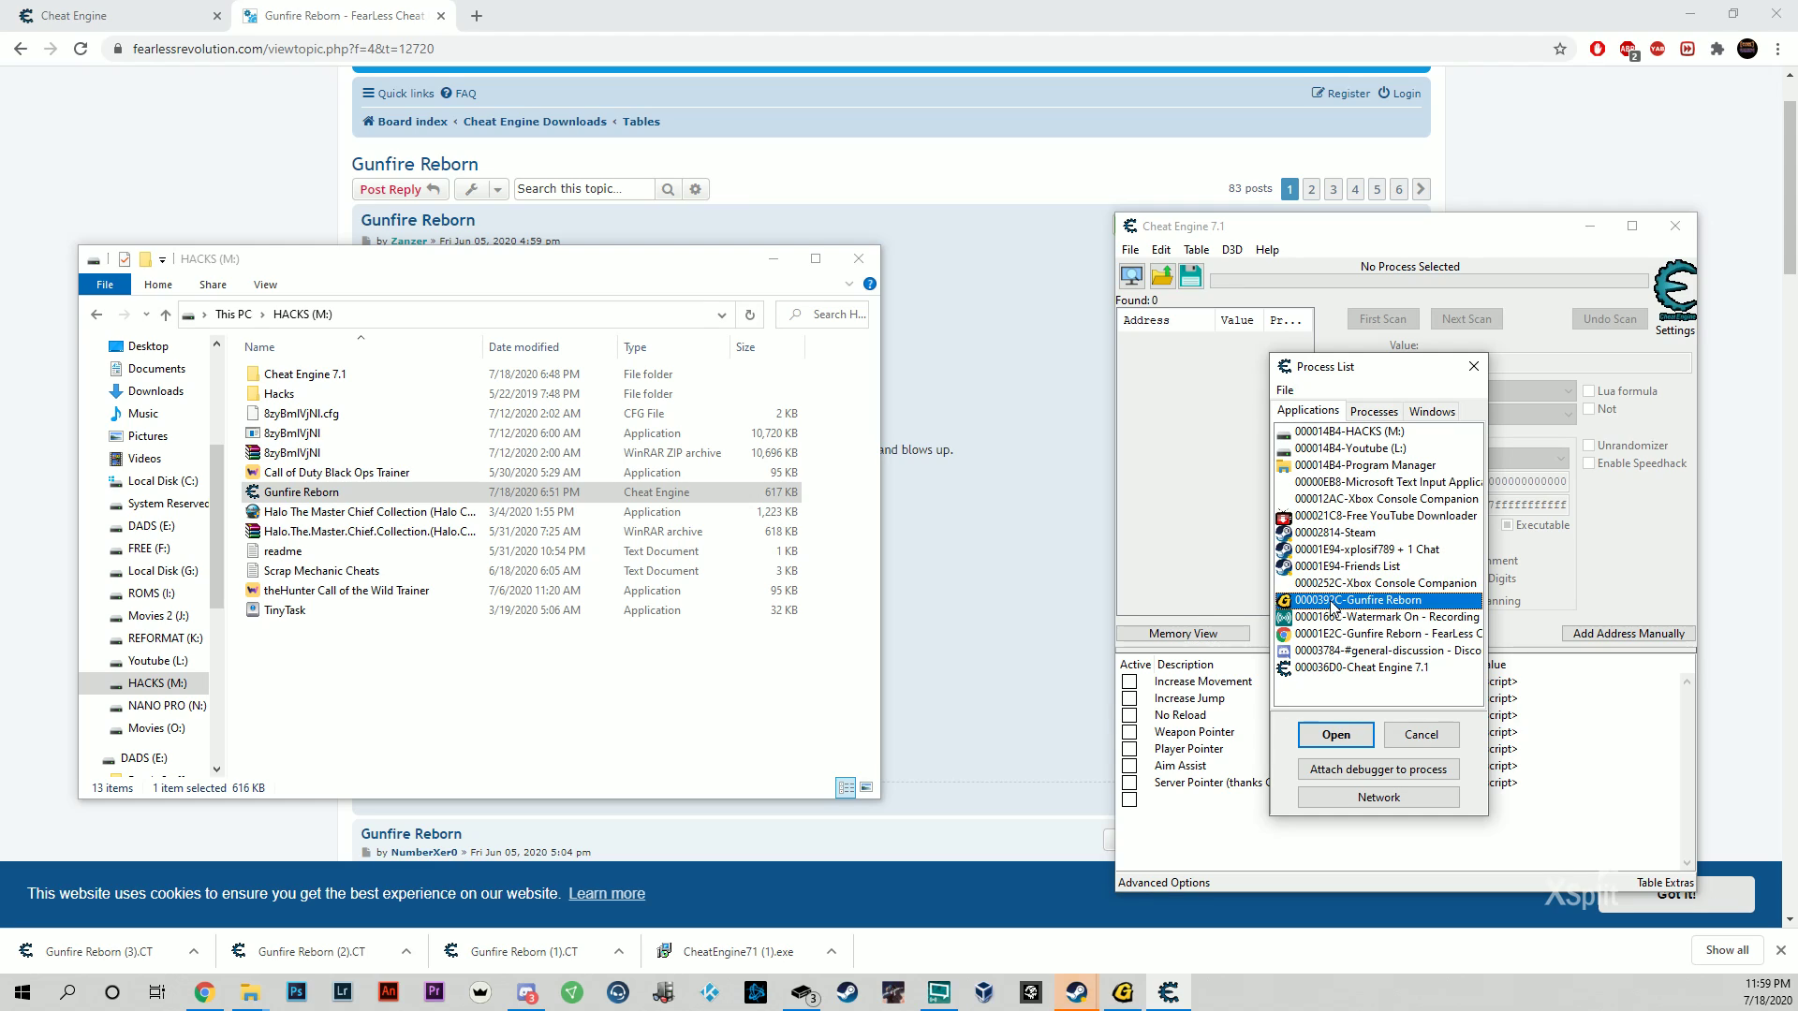
pyautogui.click(1337, 736)
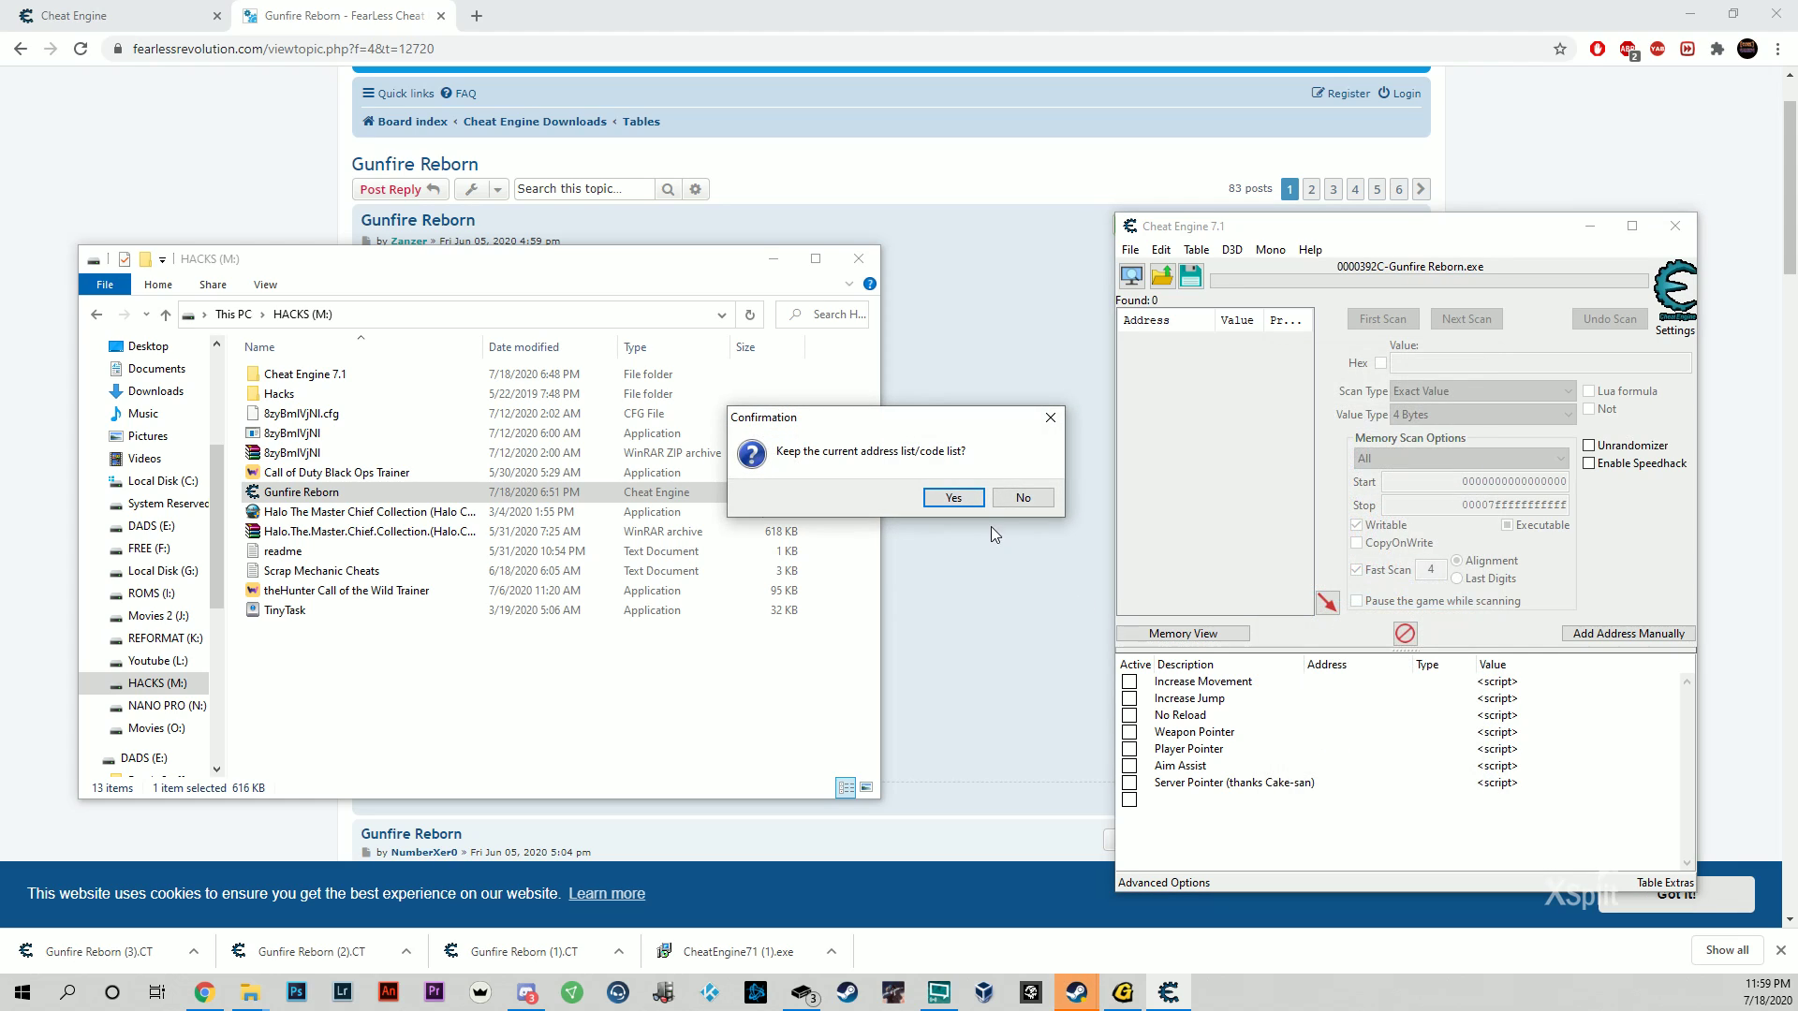
pyautogui.click(968, 505)
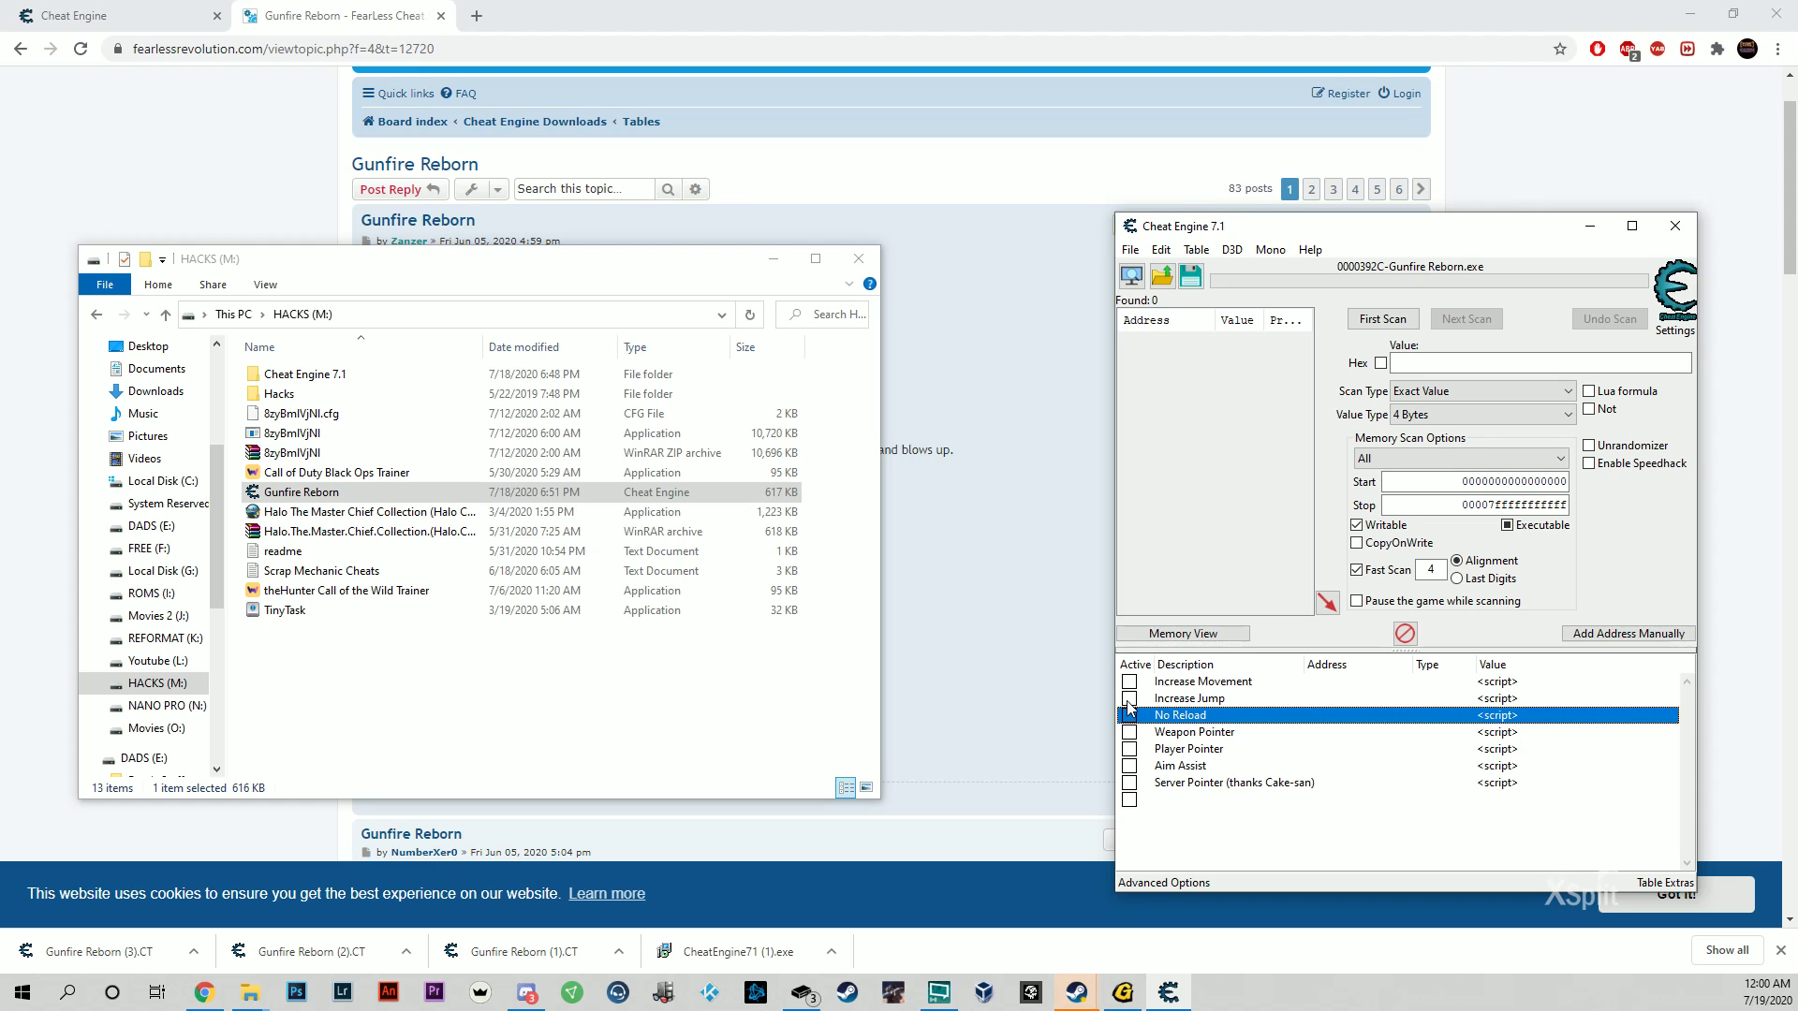
# Step: Switch to Gunfire Reborn, continue the paused game, and travel from Longling Tomb Stage 1 into Stage 2
pyautogui.hotkey('alt', 'Tab')
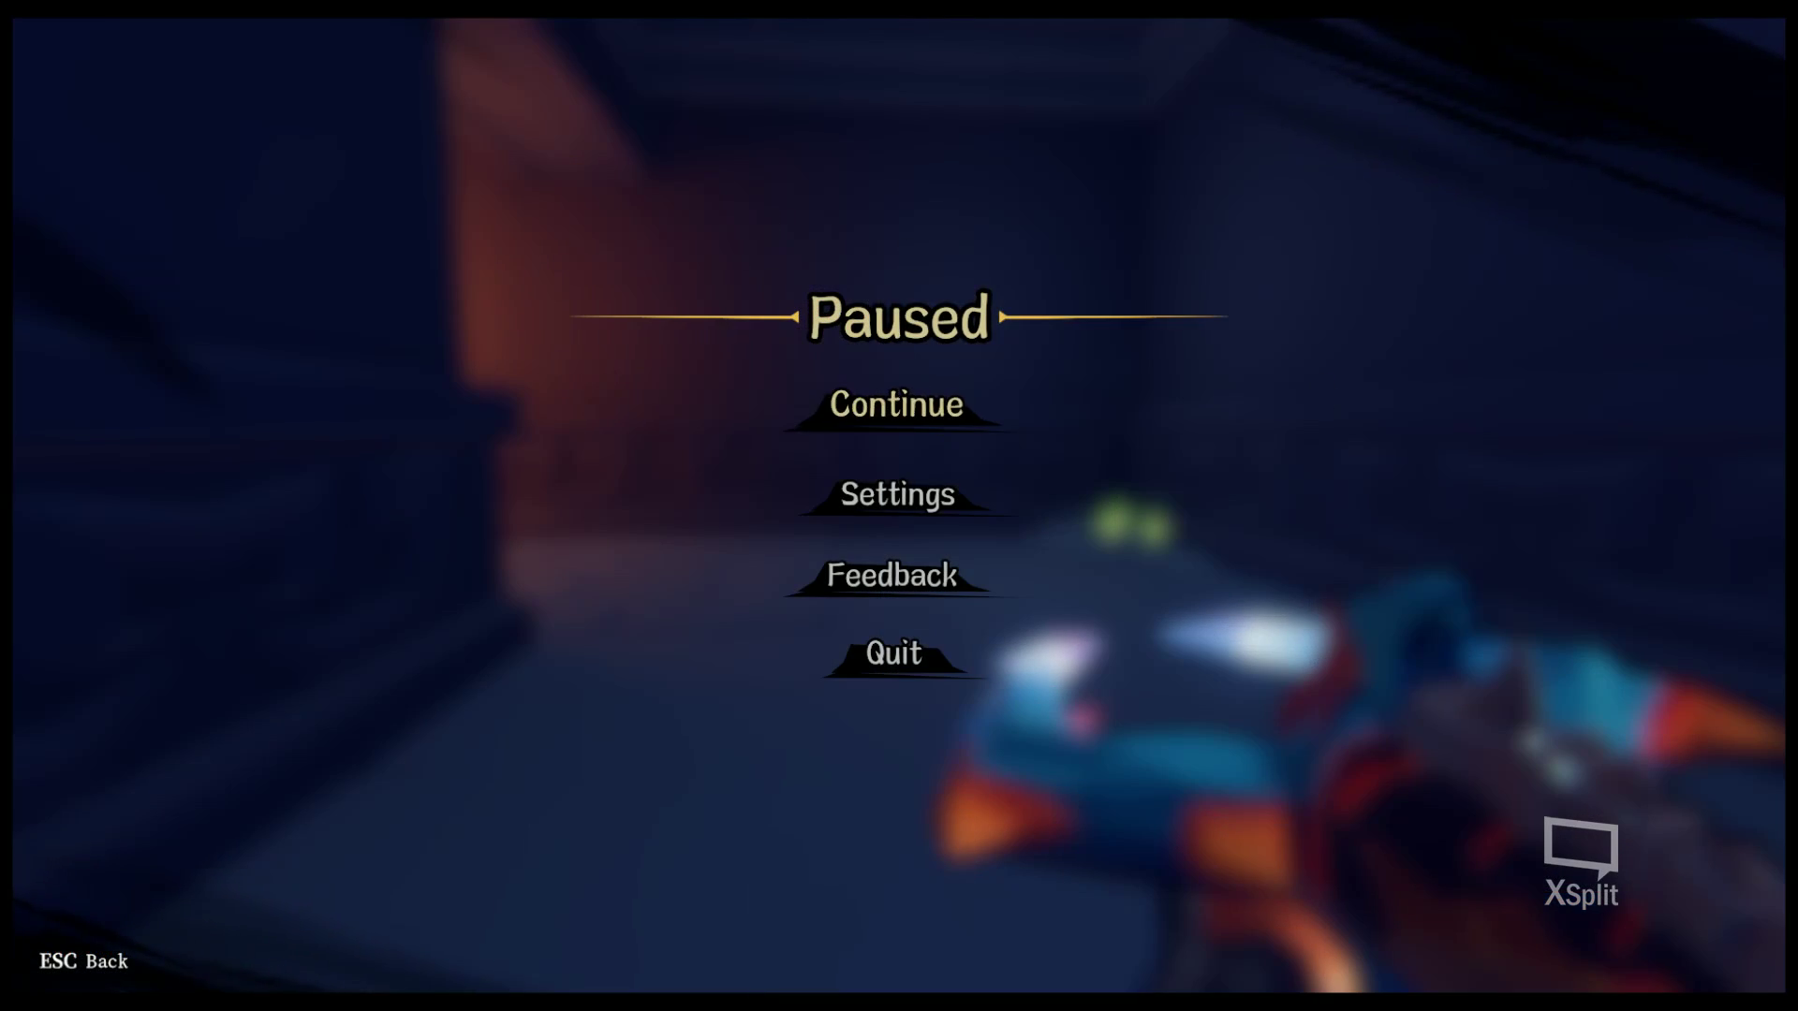
pyautogui.click(940, 411)
pyautogui.press('w')
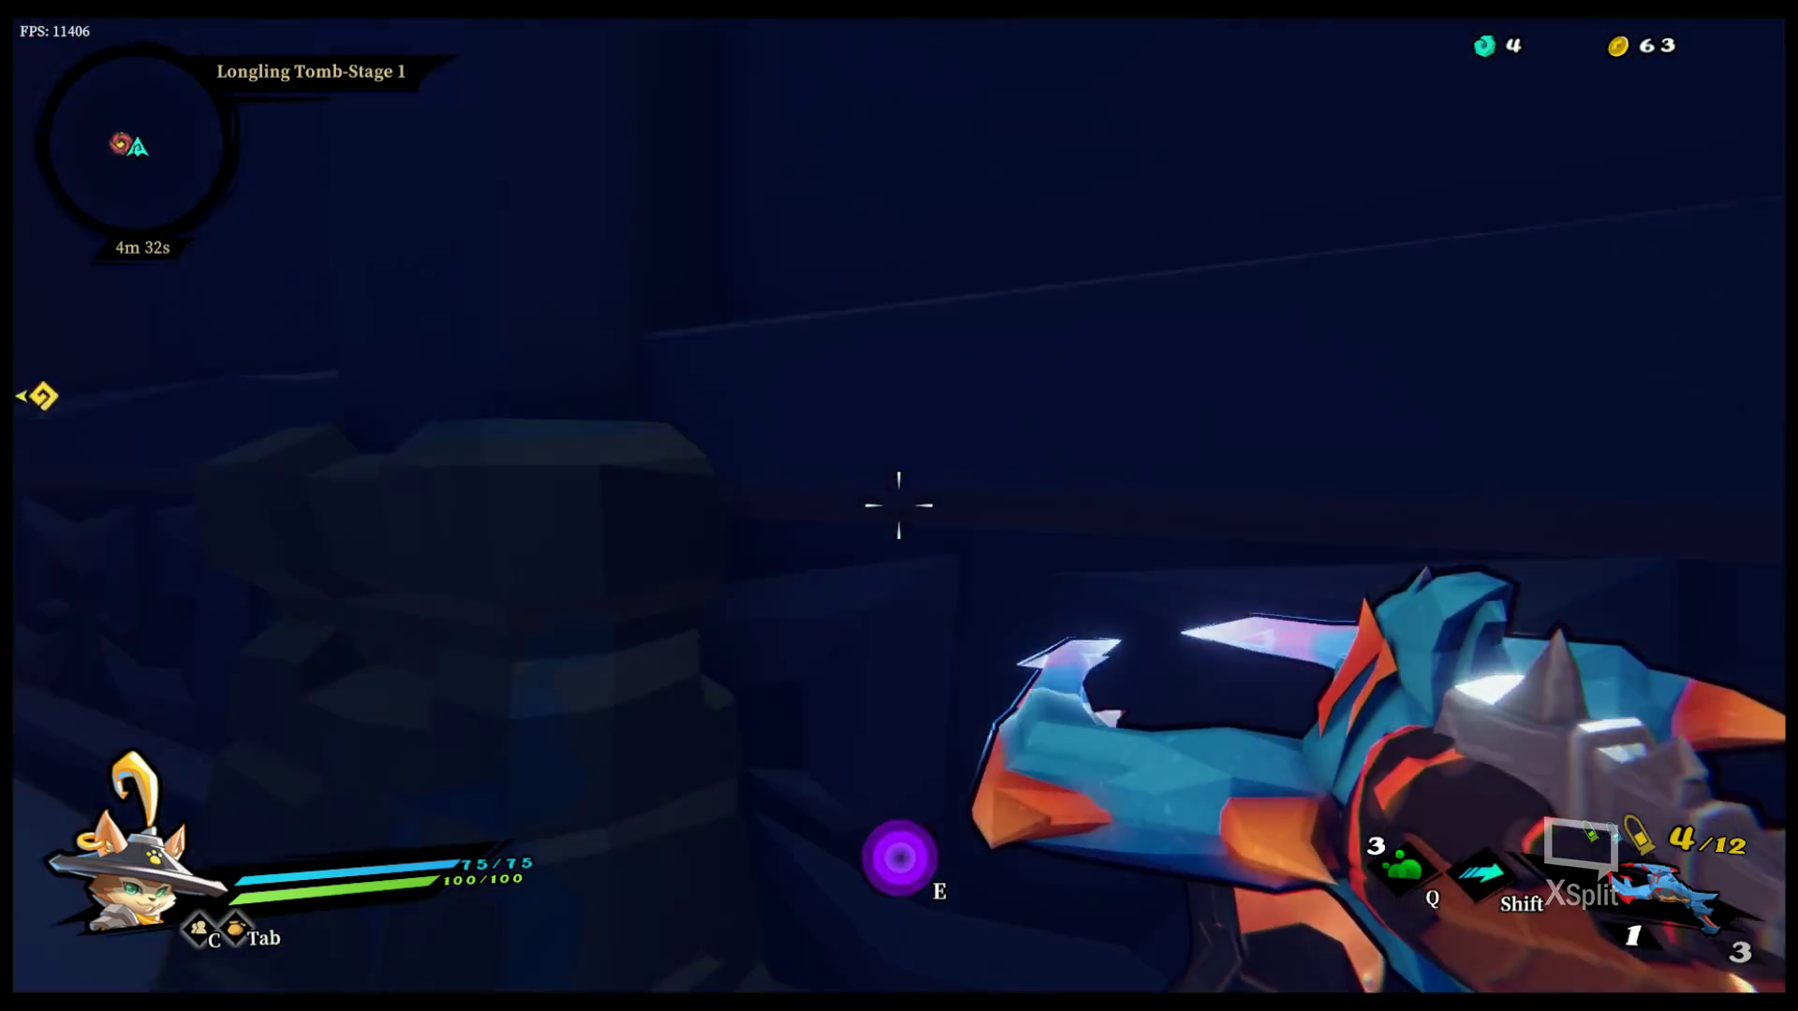
pyautogui.press('e')
pyautogui.press('w')
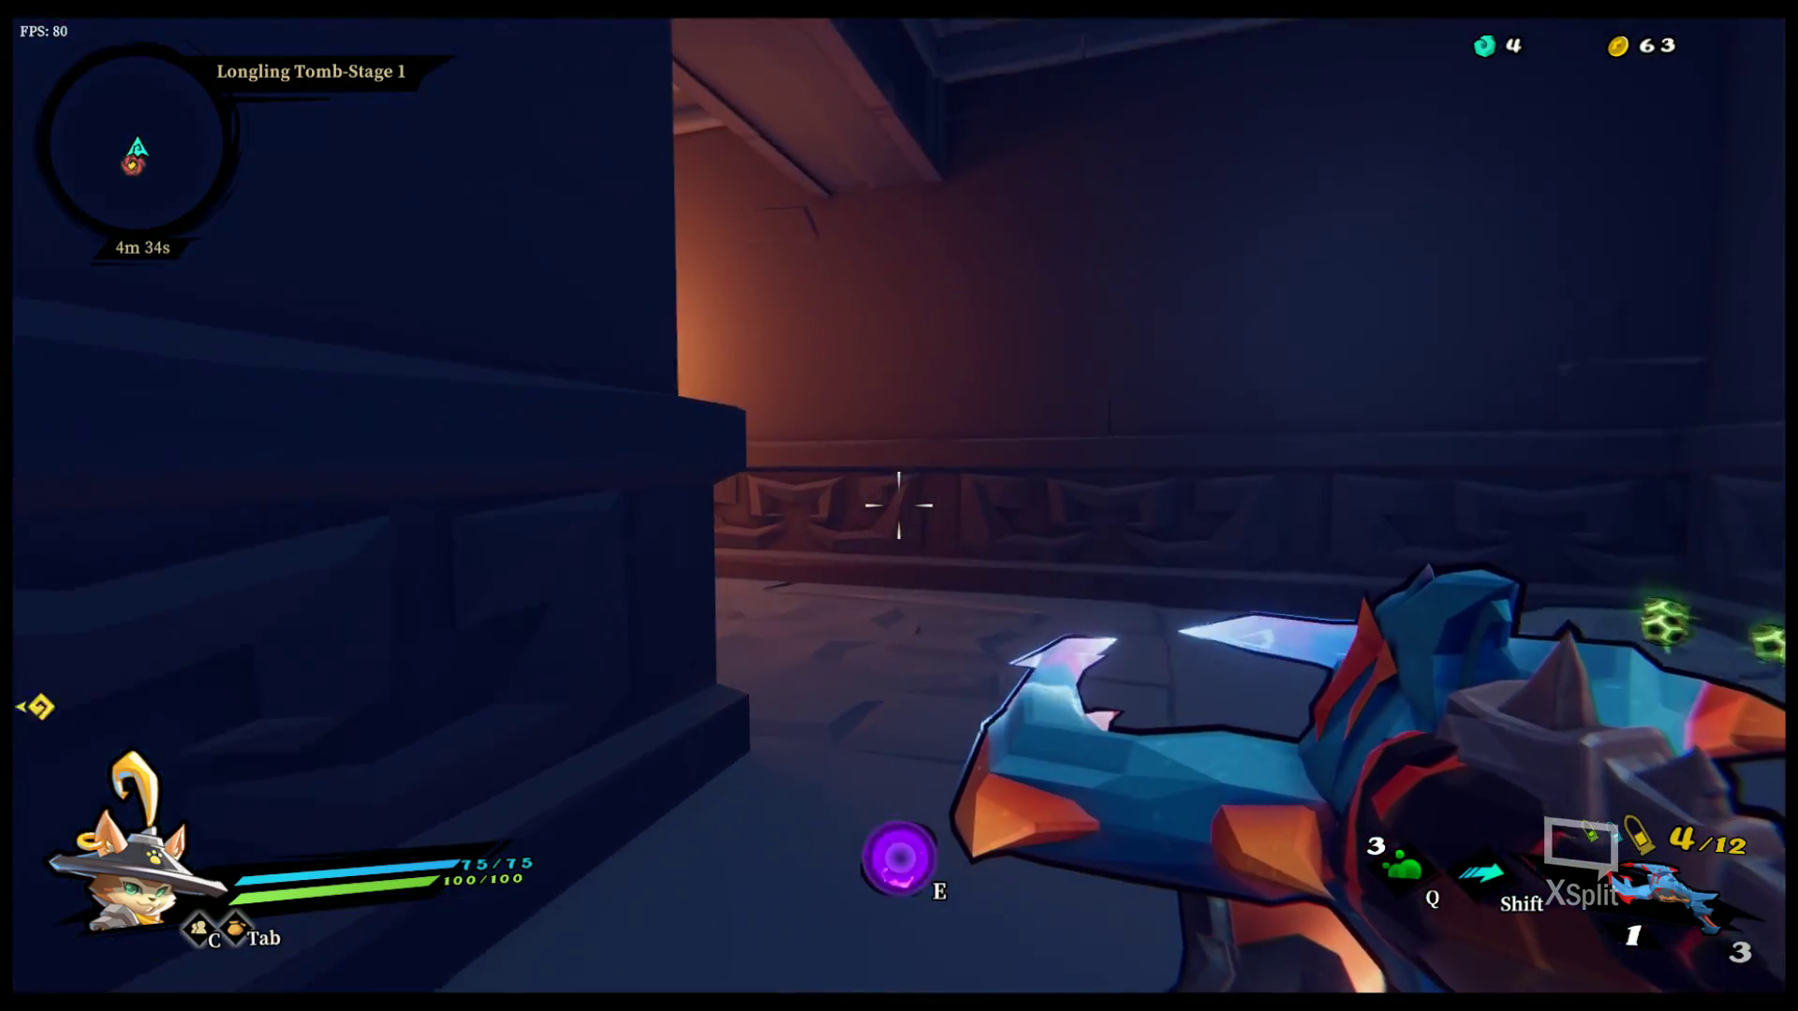
pyautogui.press('w')
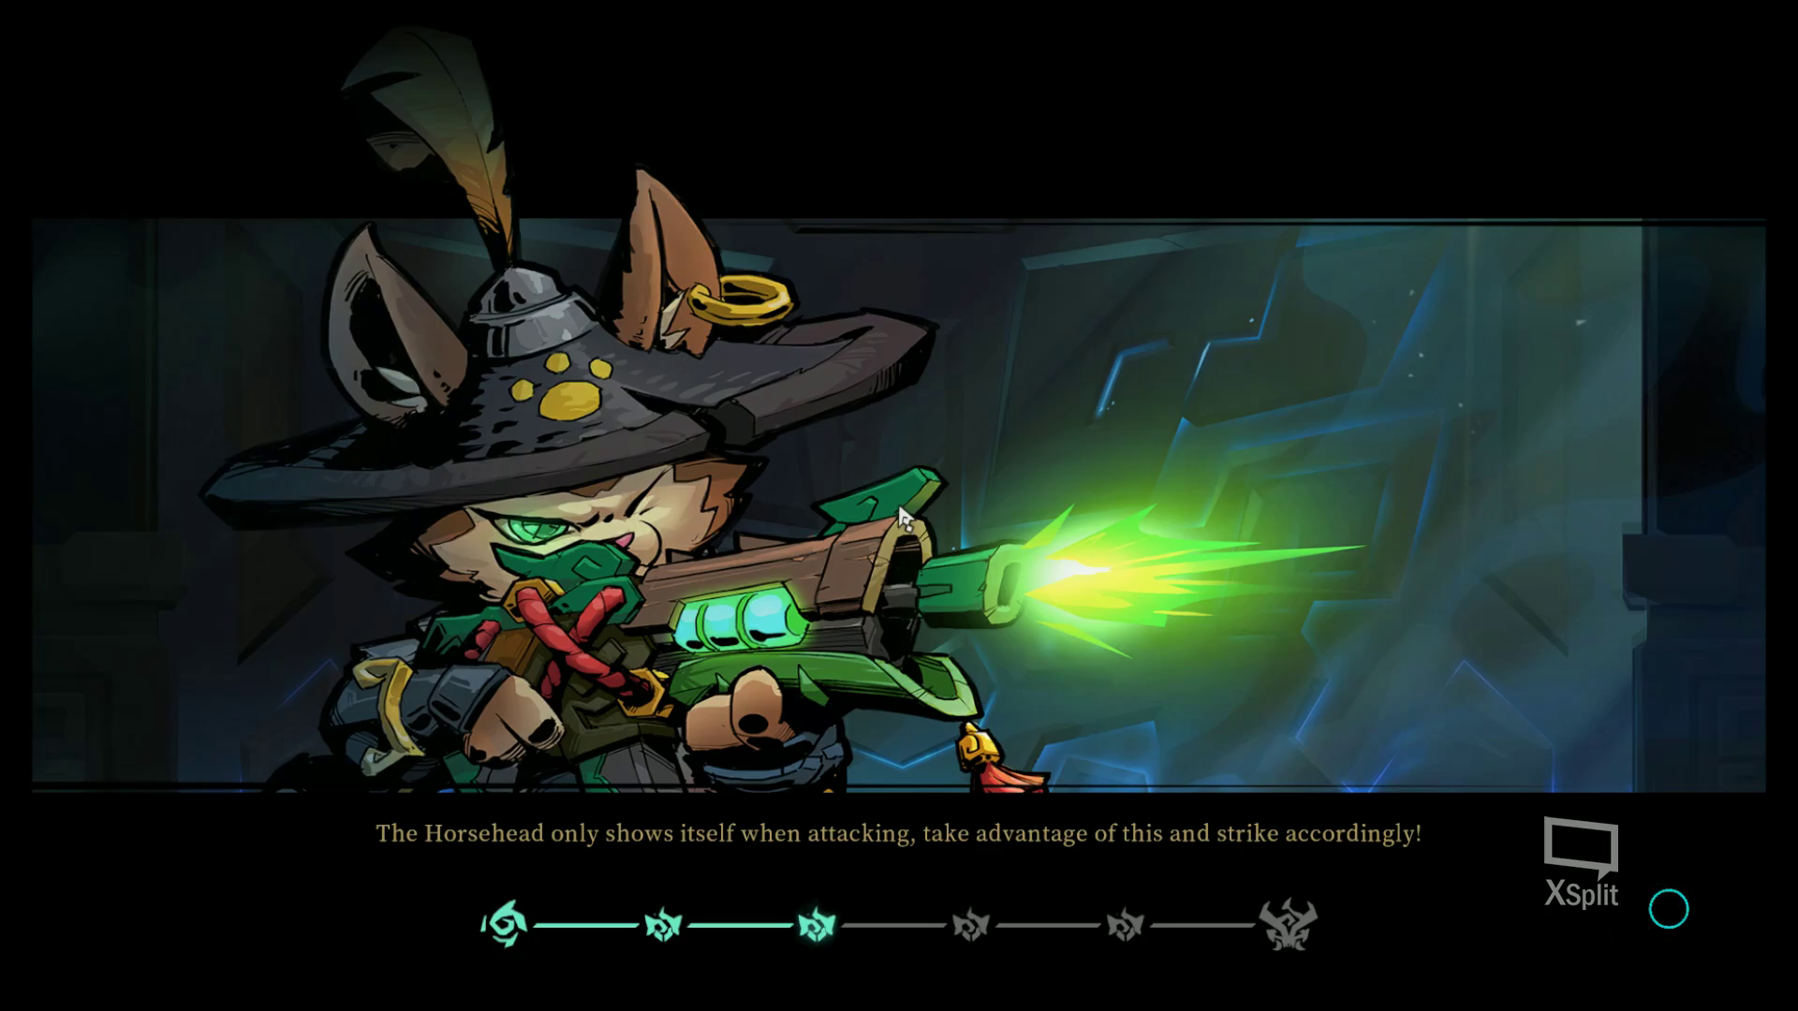
pyautogui.press('w')
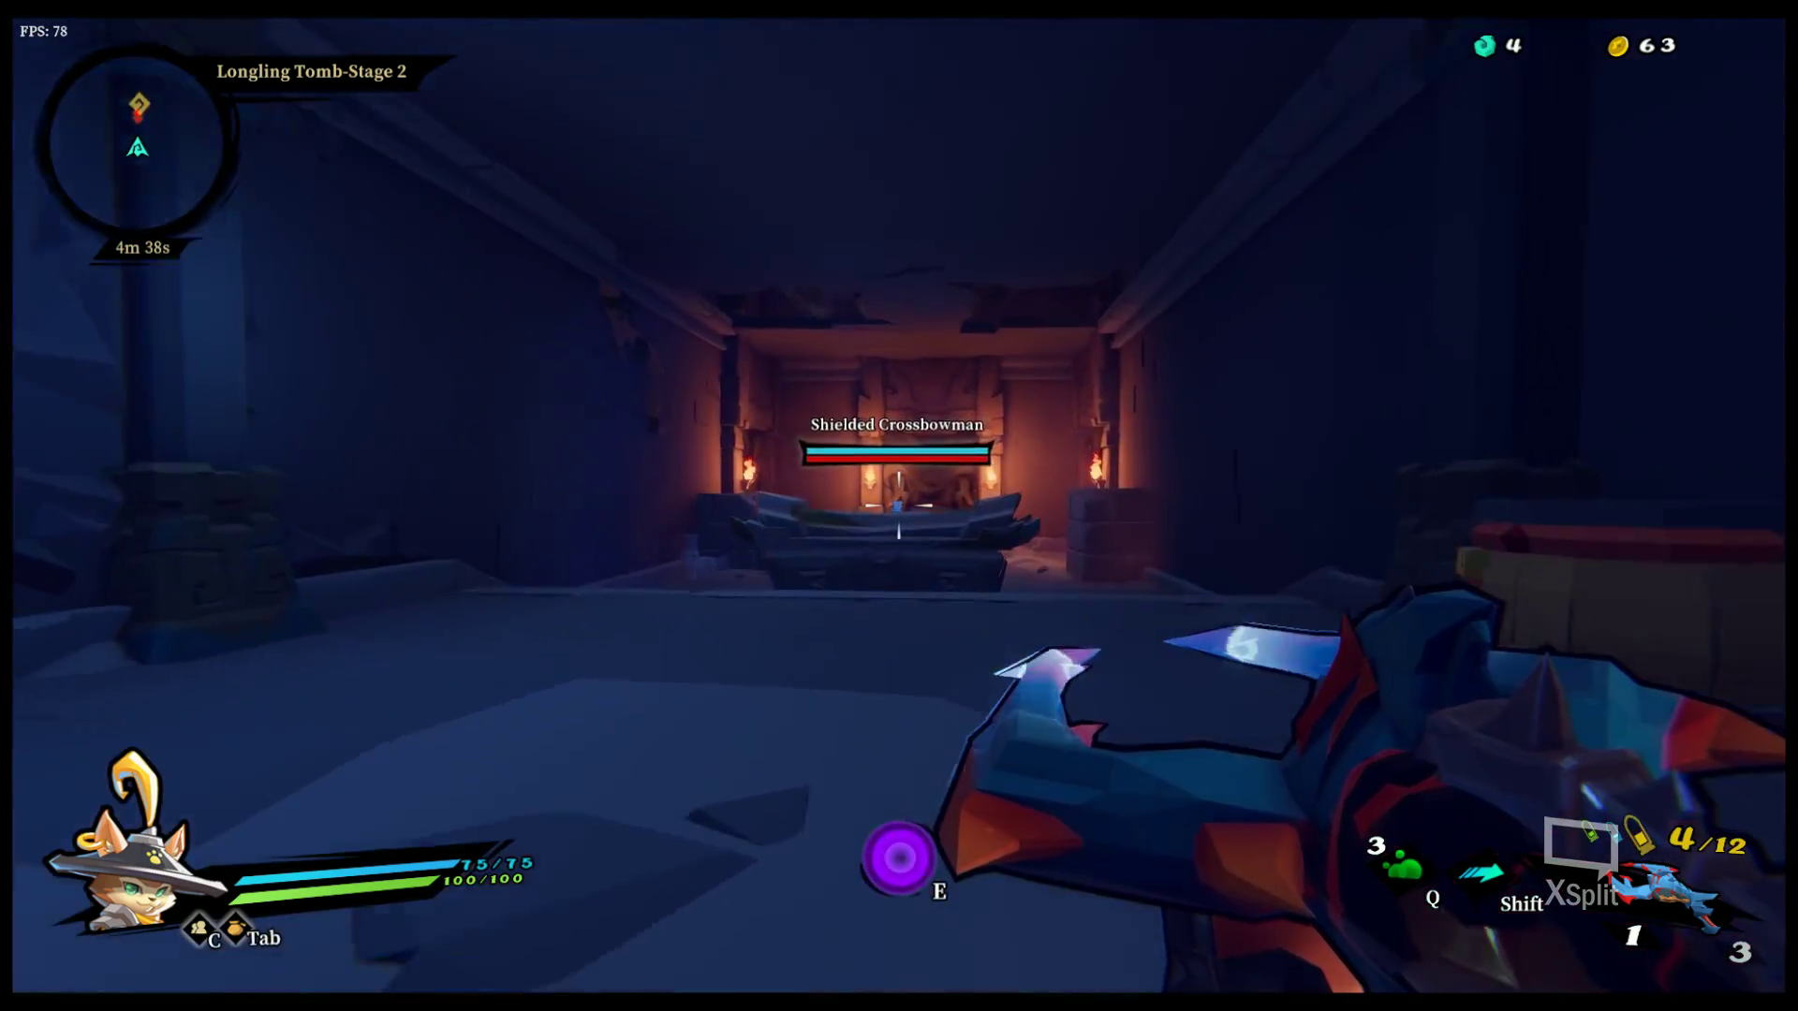
# Step: Advance on the Shielded Crossbowman and fire at the enemies before the torch-lit door, then back off
pyautogui.press('w')
pyautogui.press('d')
pyautogui.click(899, 506)
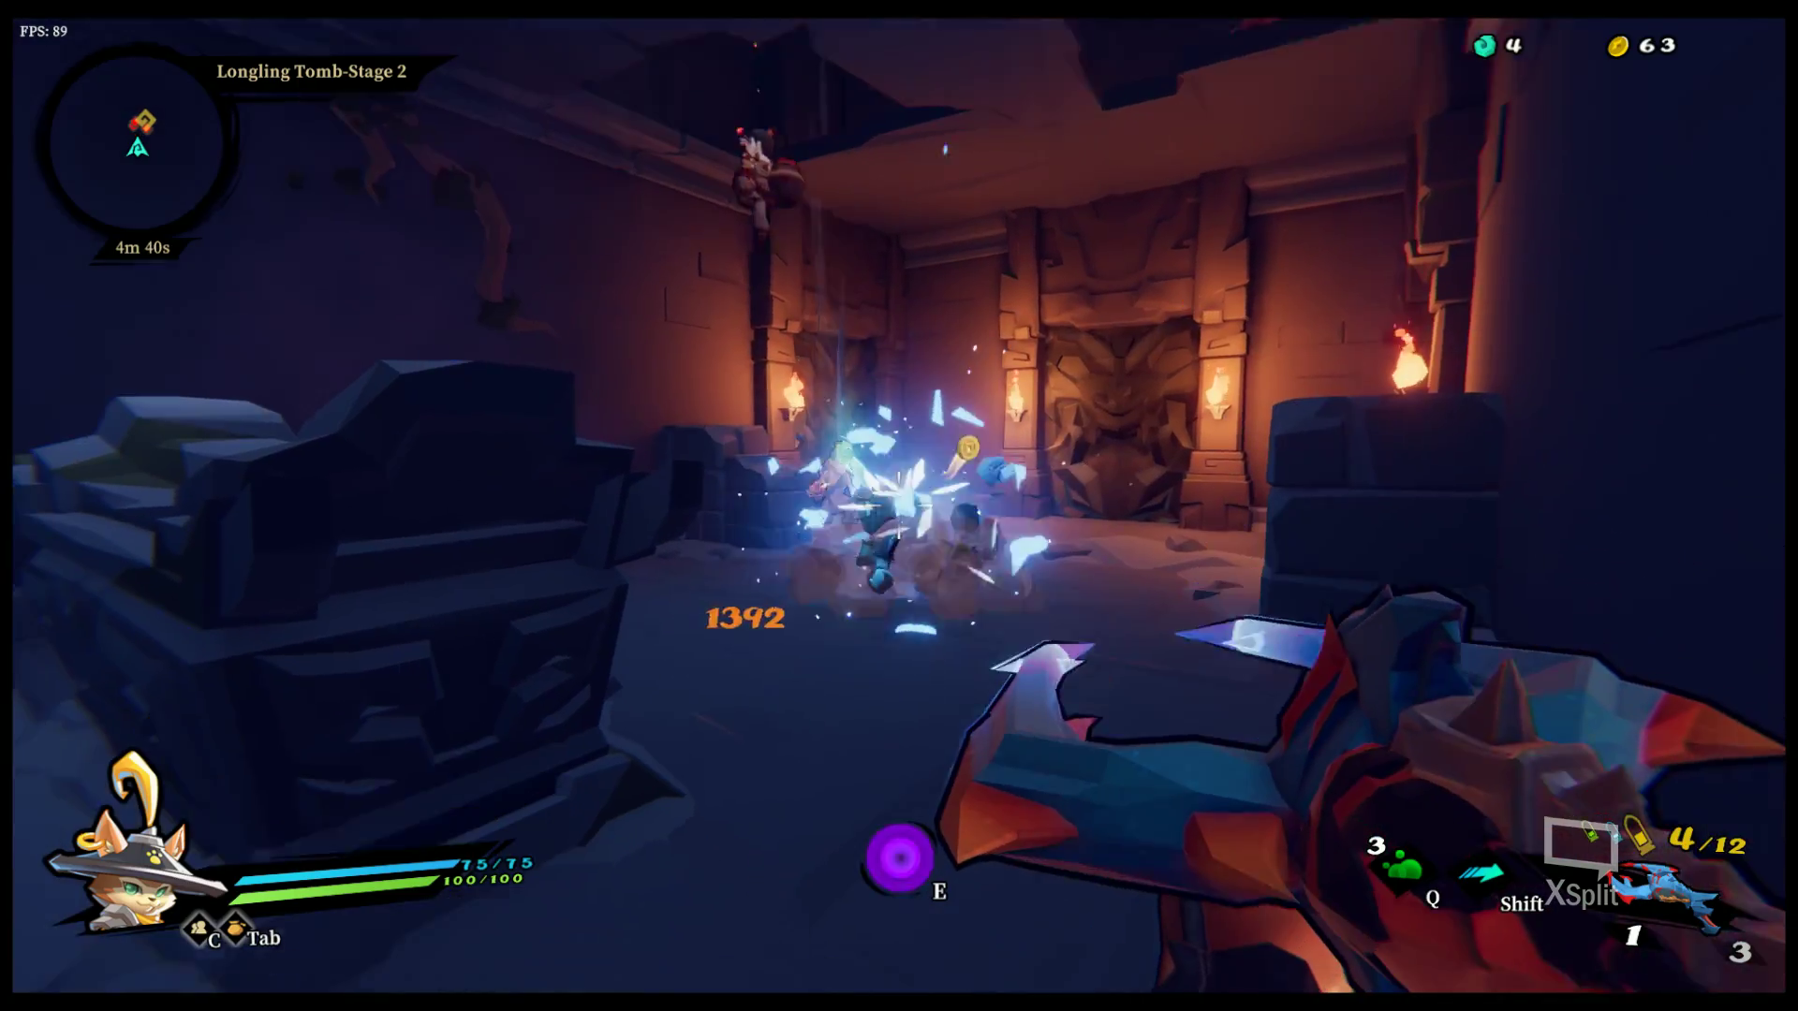
pyautogui.click(899, 506)
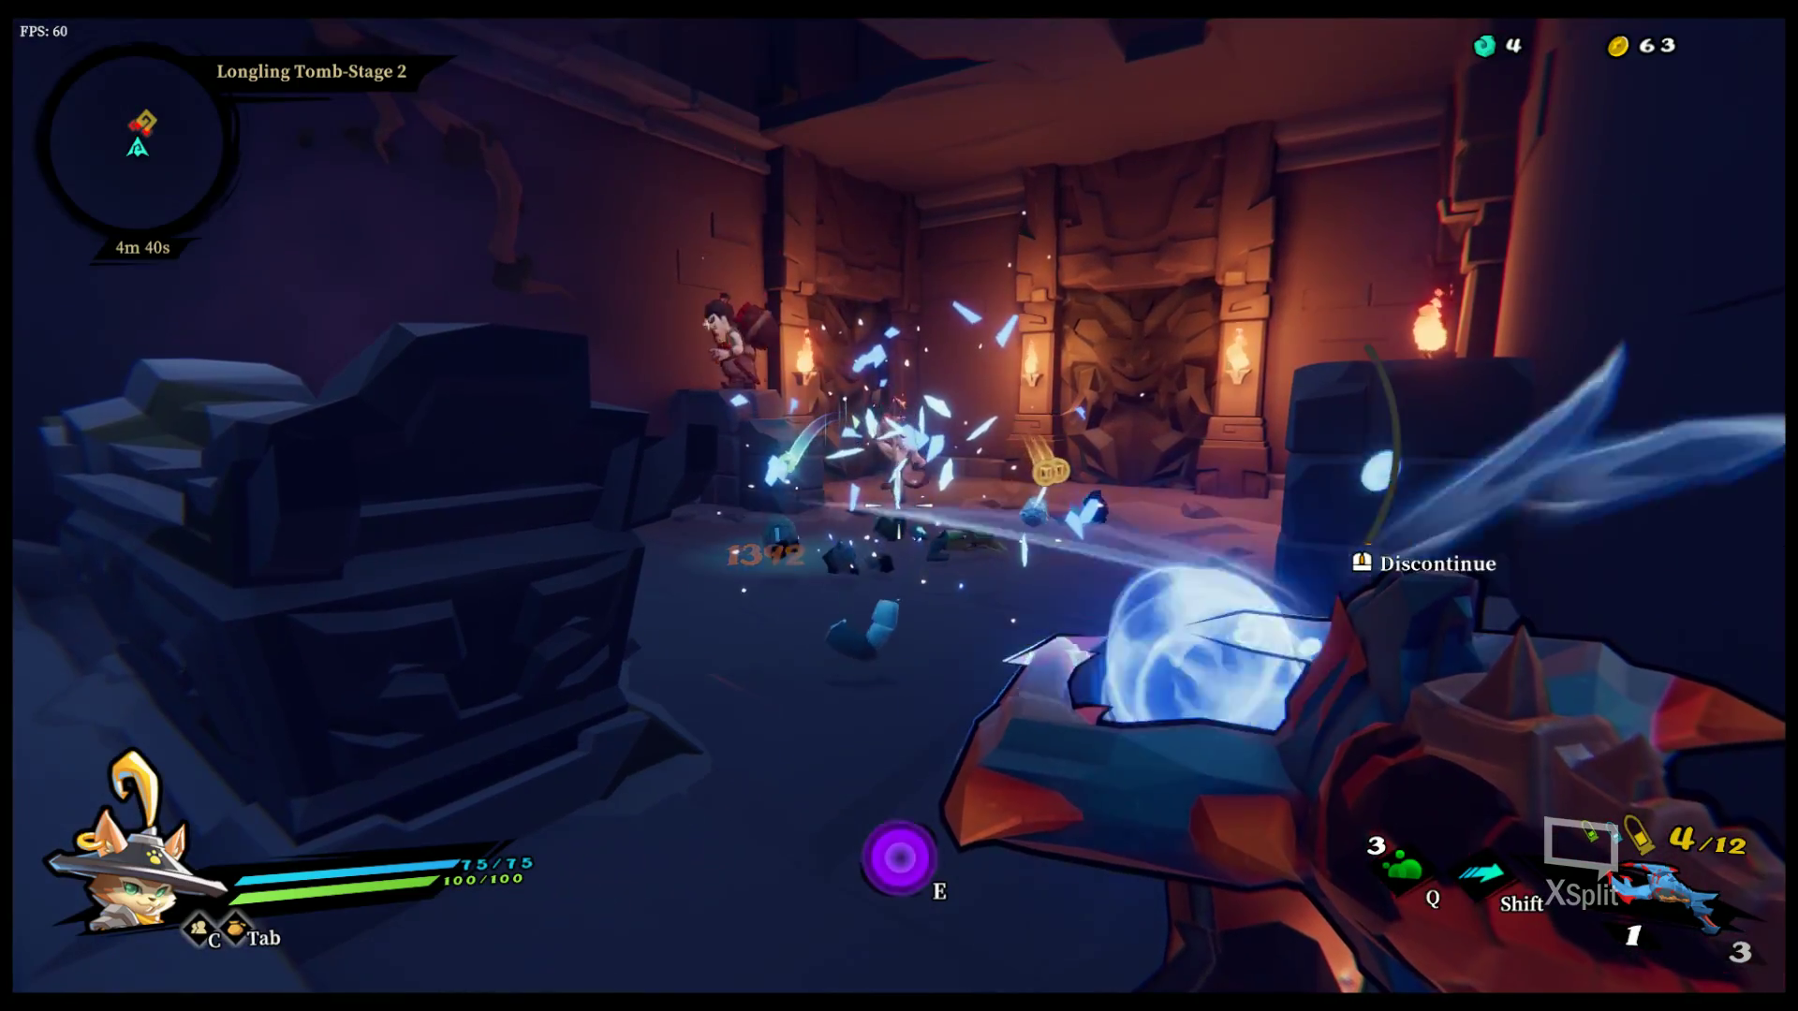
pyautogui.press('s')
pyautogui.press('a')
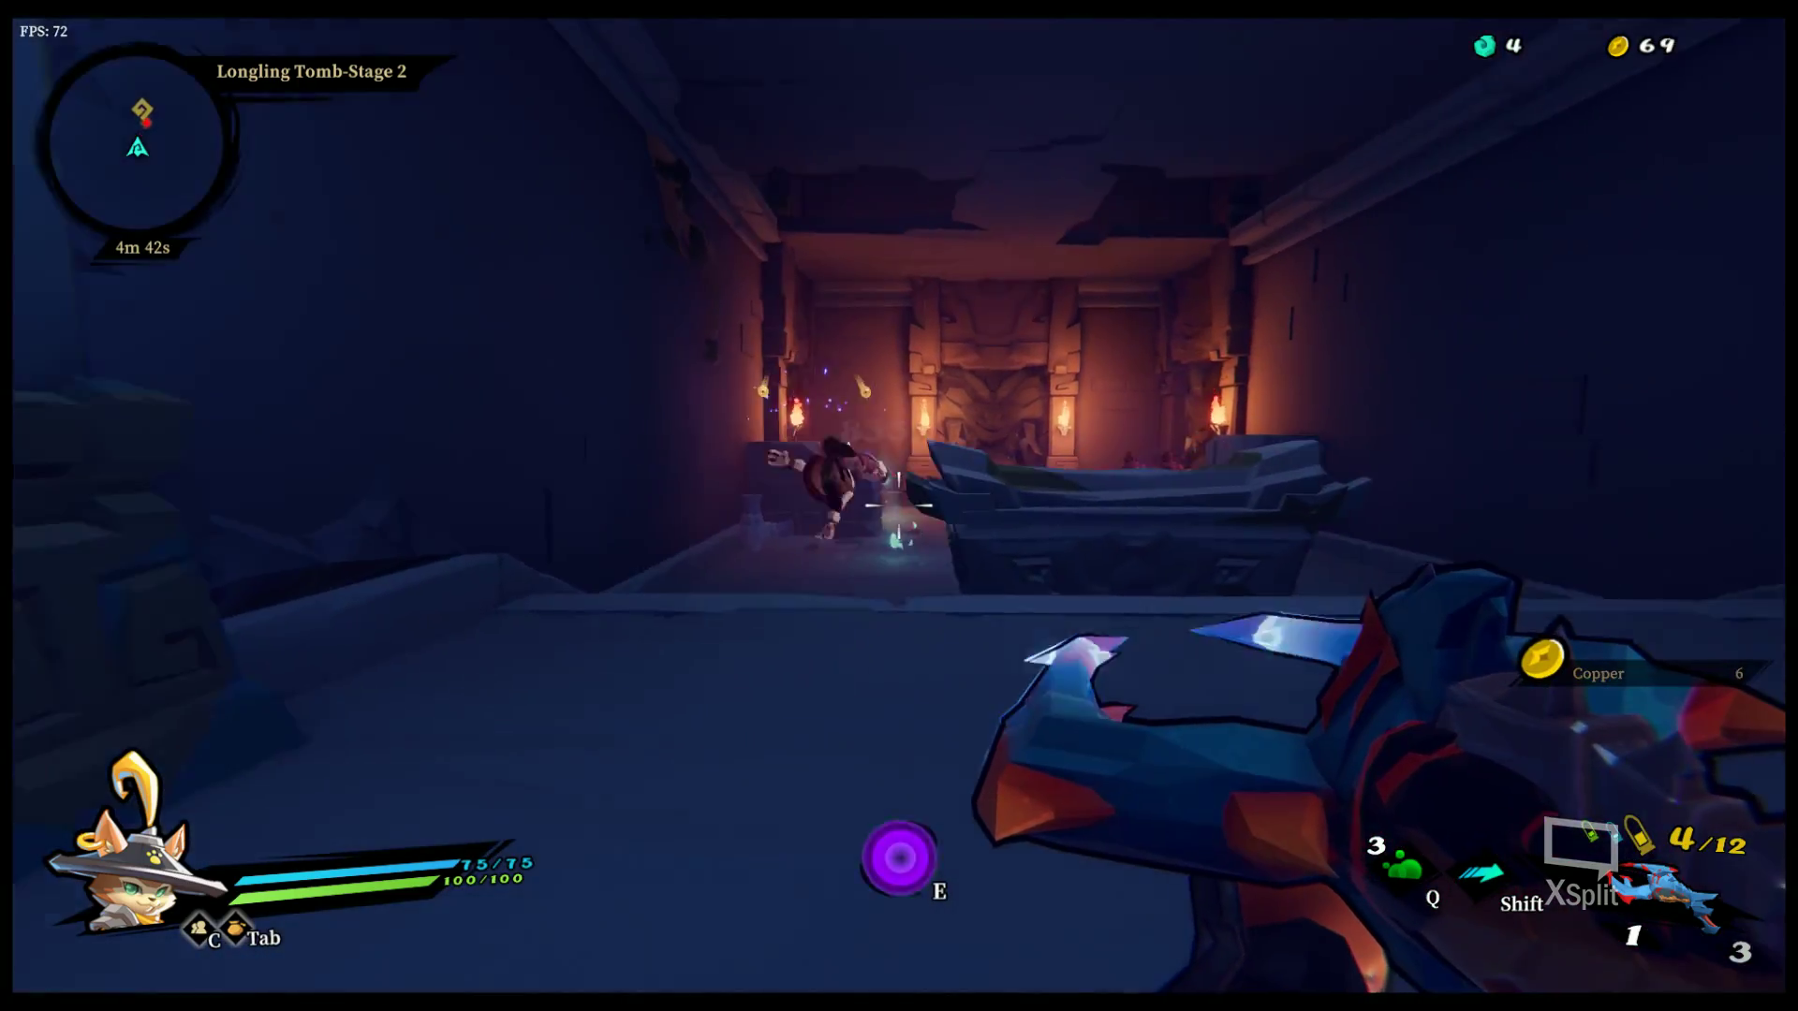
# Step: Shoot the remaining enemies beside the stone coffin while retreating down the steps
pyautogui.press('d')
pyautogui.click(900, 507)
pyautogui.press('s')
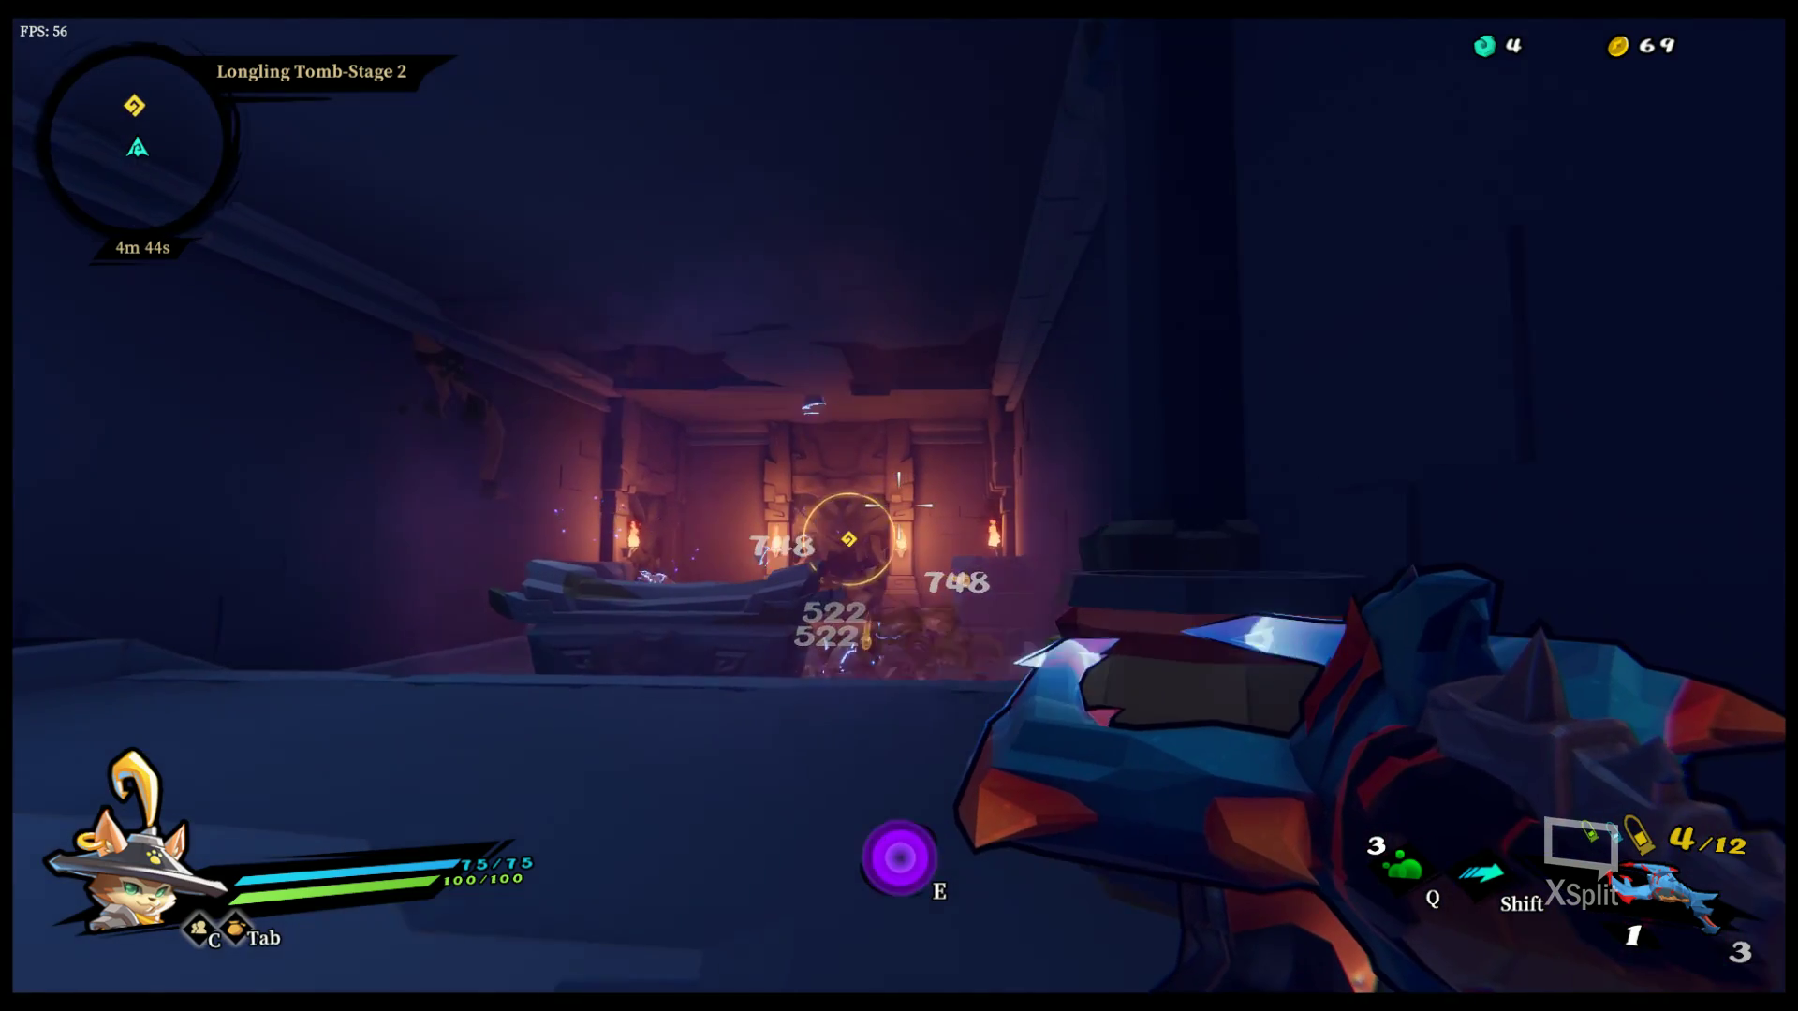
pyautogui.press('s')
pyautogui.press('a')
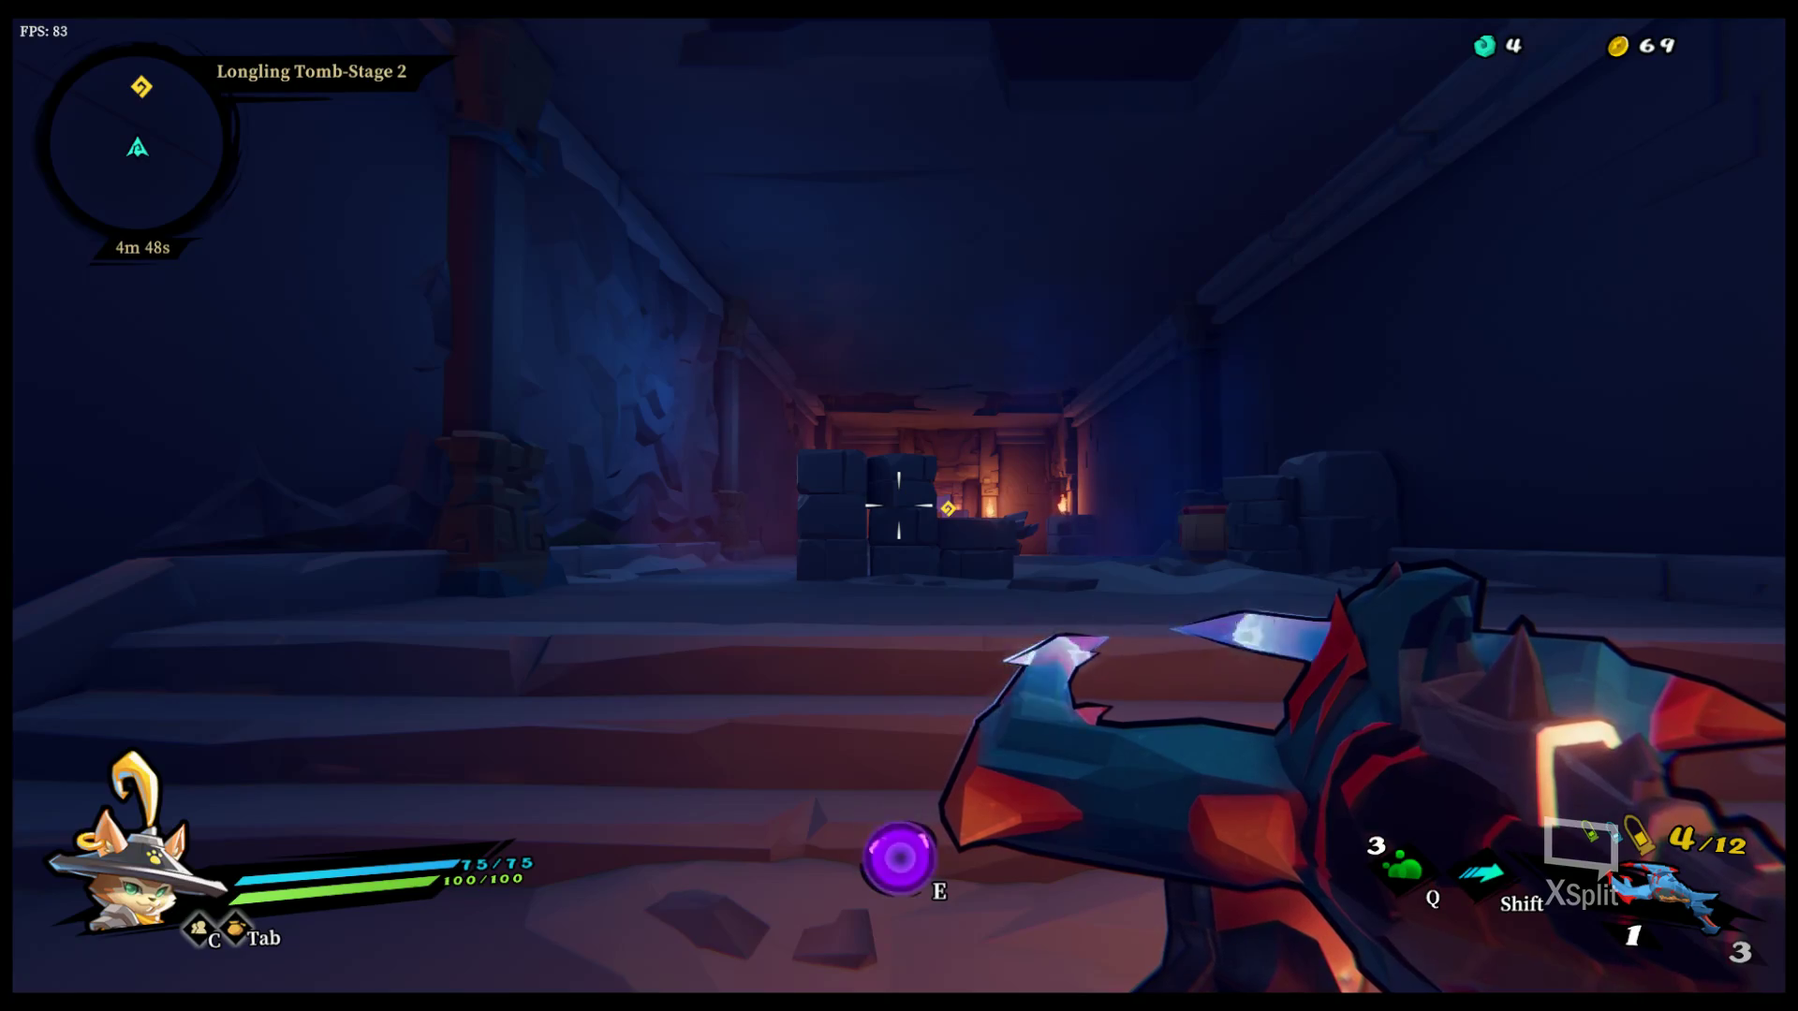
# Step: Collect the copper, special ammo and soul essence through the opened door, and fire at the Grenadier in the hall beyond
pyautogui.press('w')
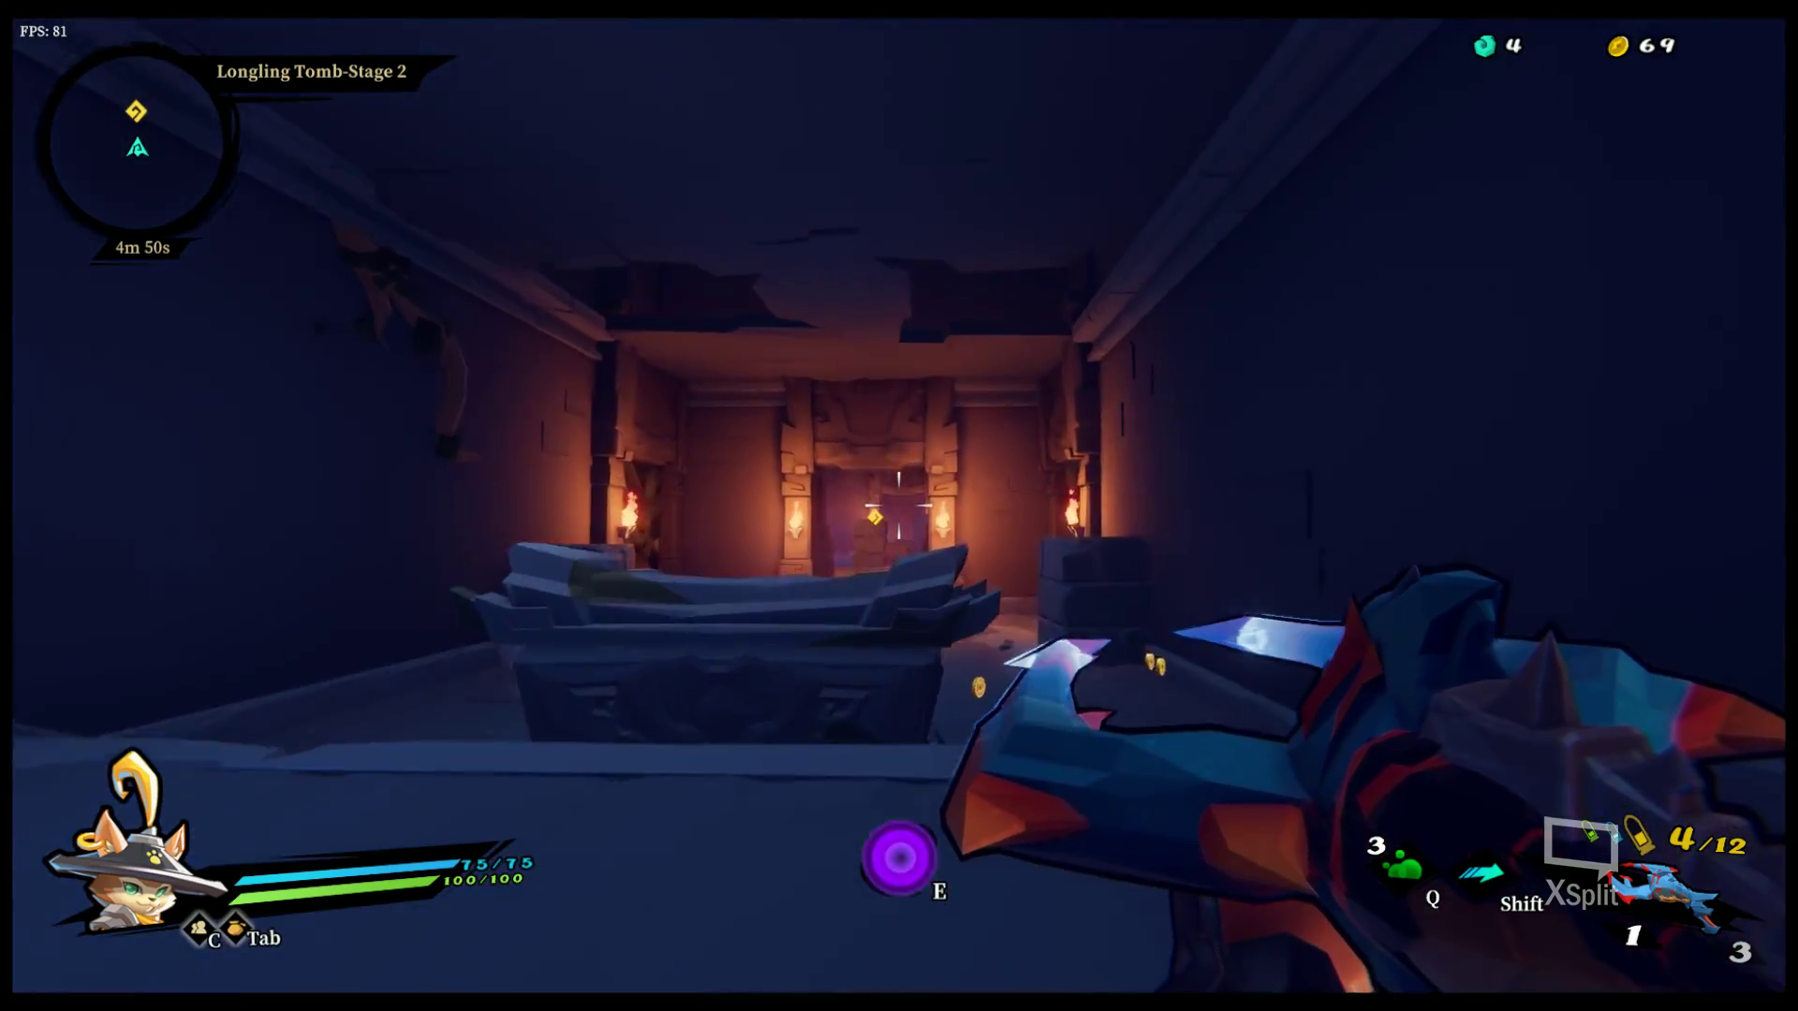
pyautogui.press('w')
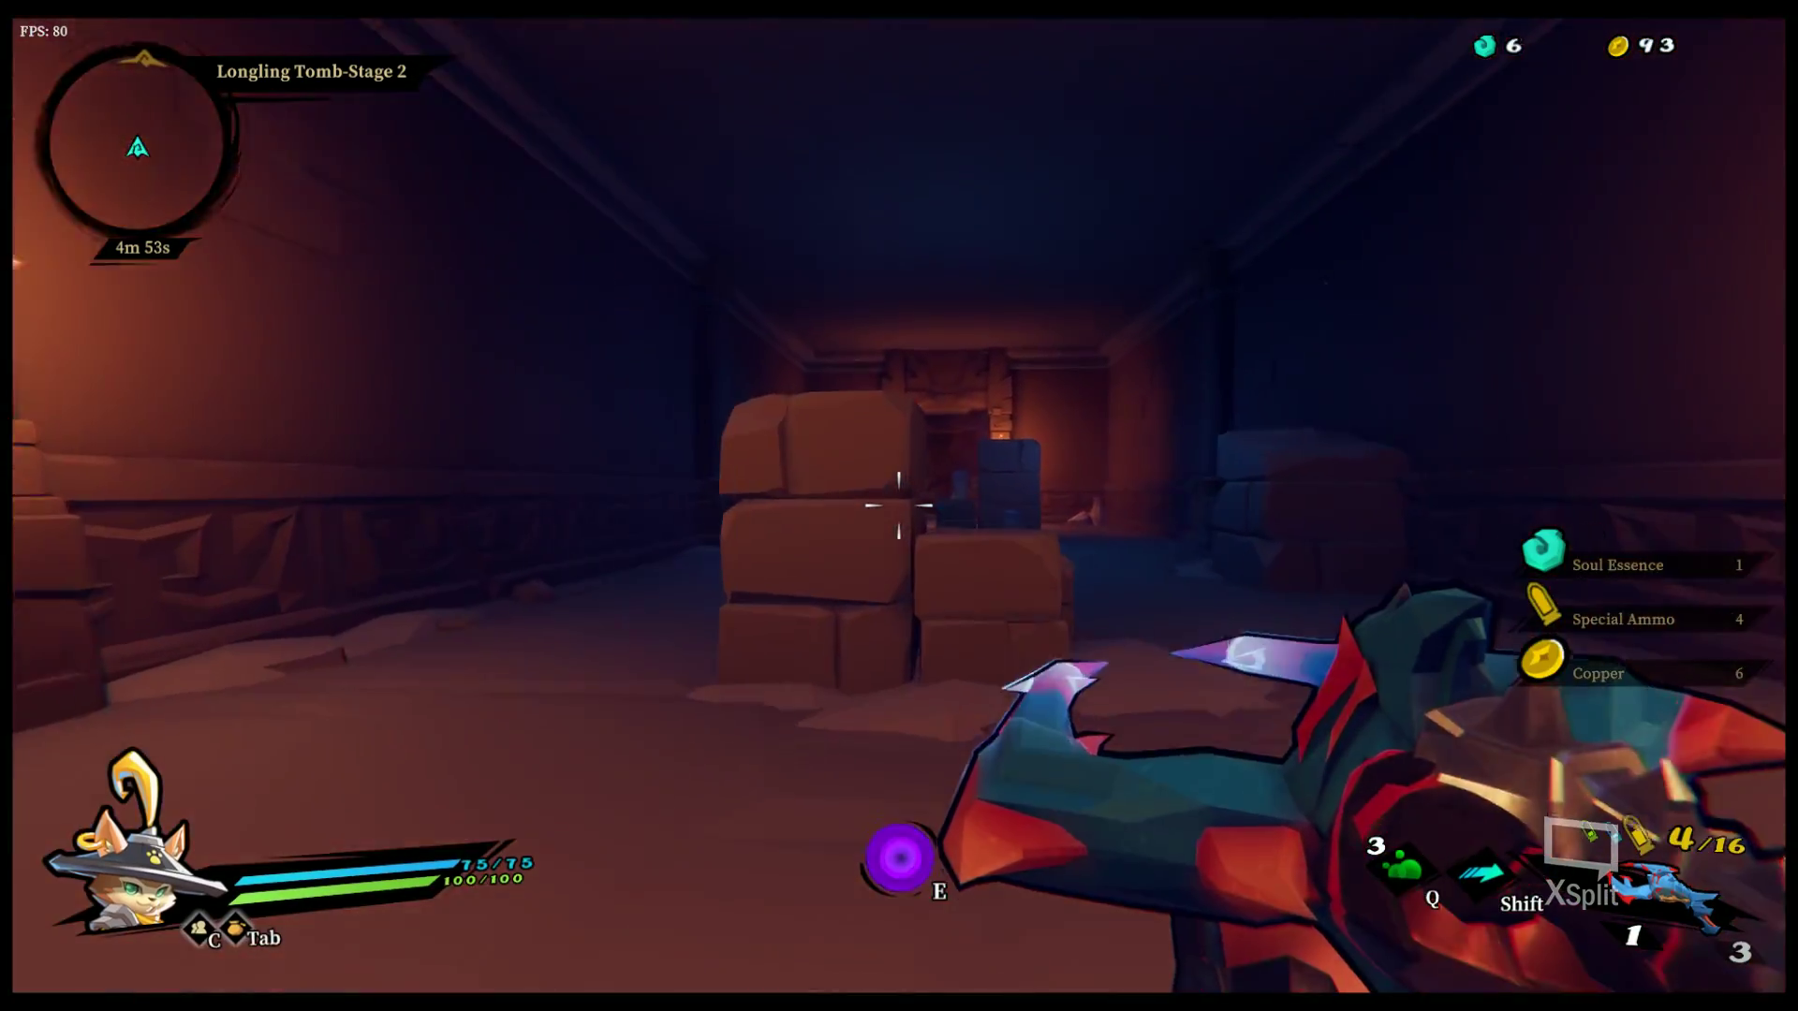
pyautogui.press('w')
pyautogui.click(899, 506)
pyautogui.press('s')
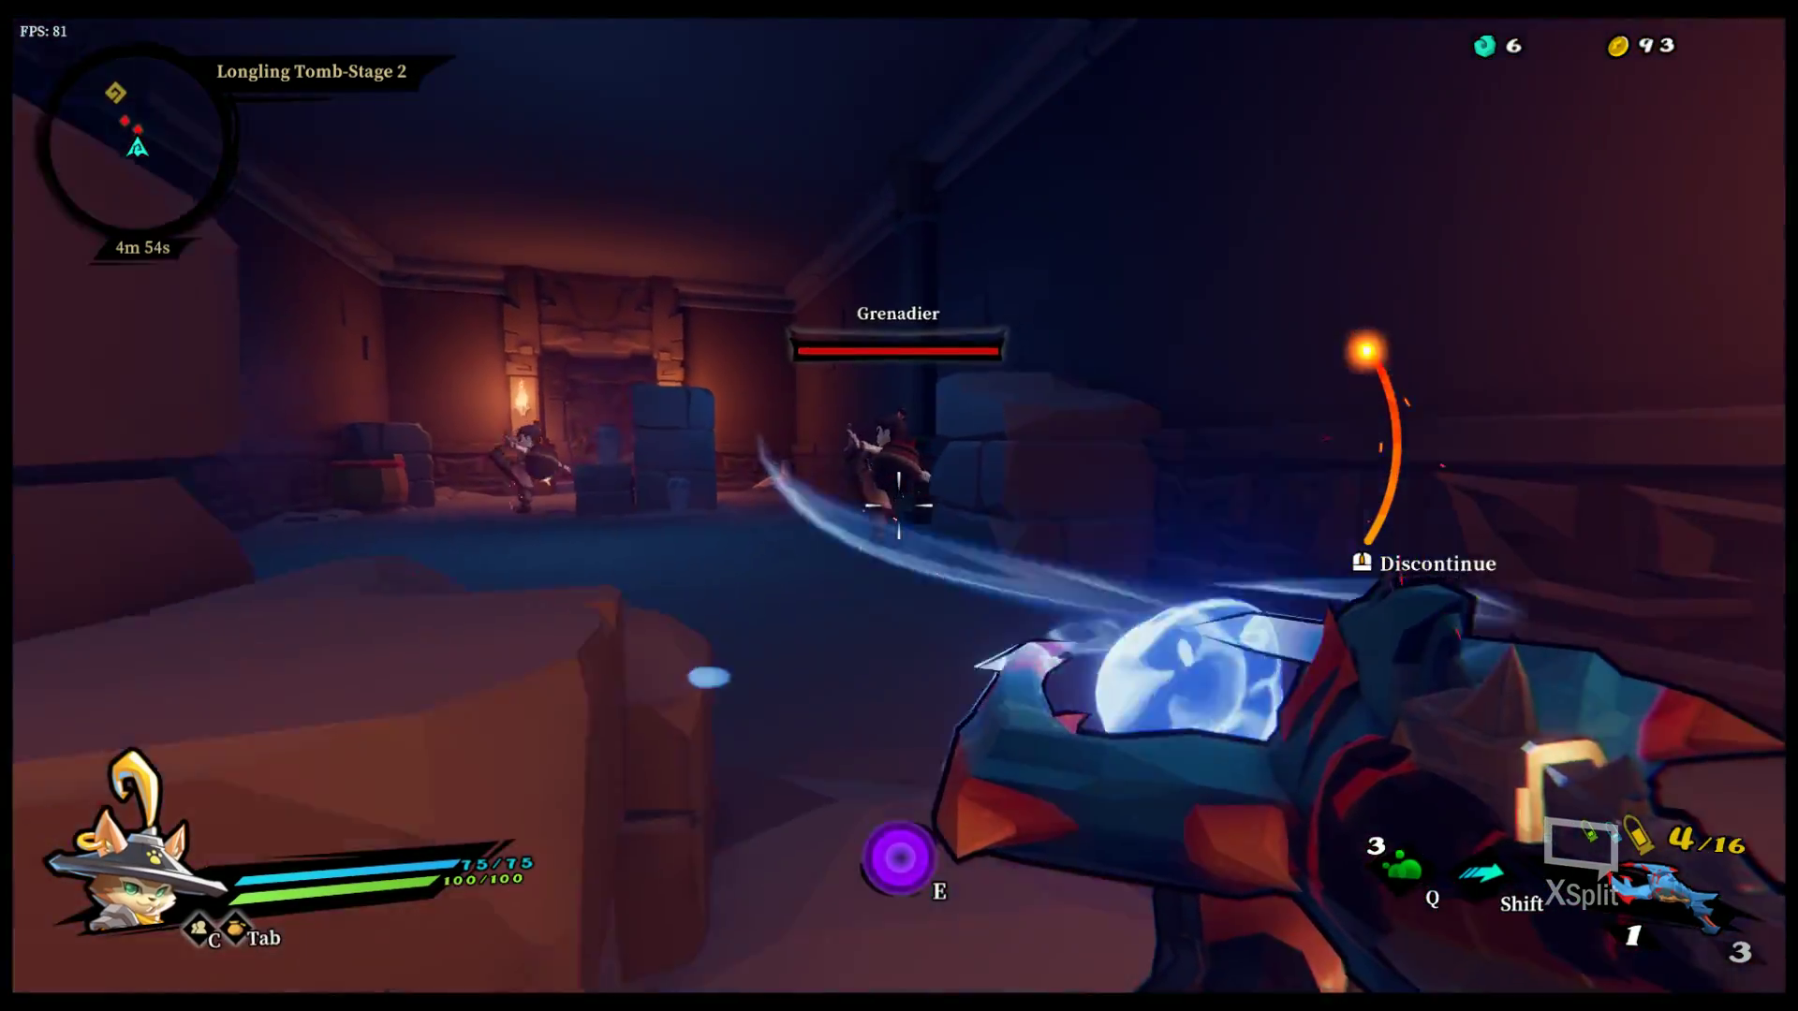
pyautogui.press('a')
pyautogui.click(899, 507)
pyautogui.press('w')
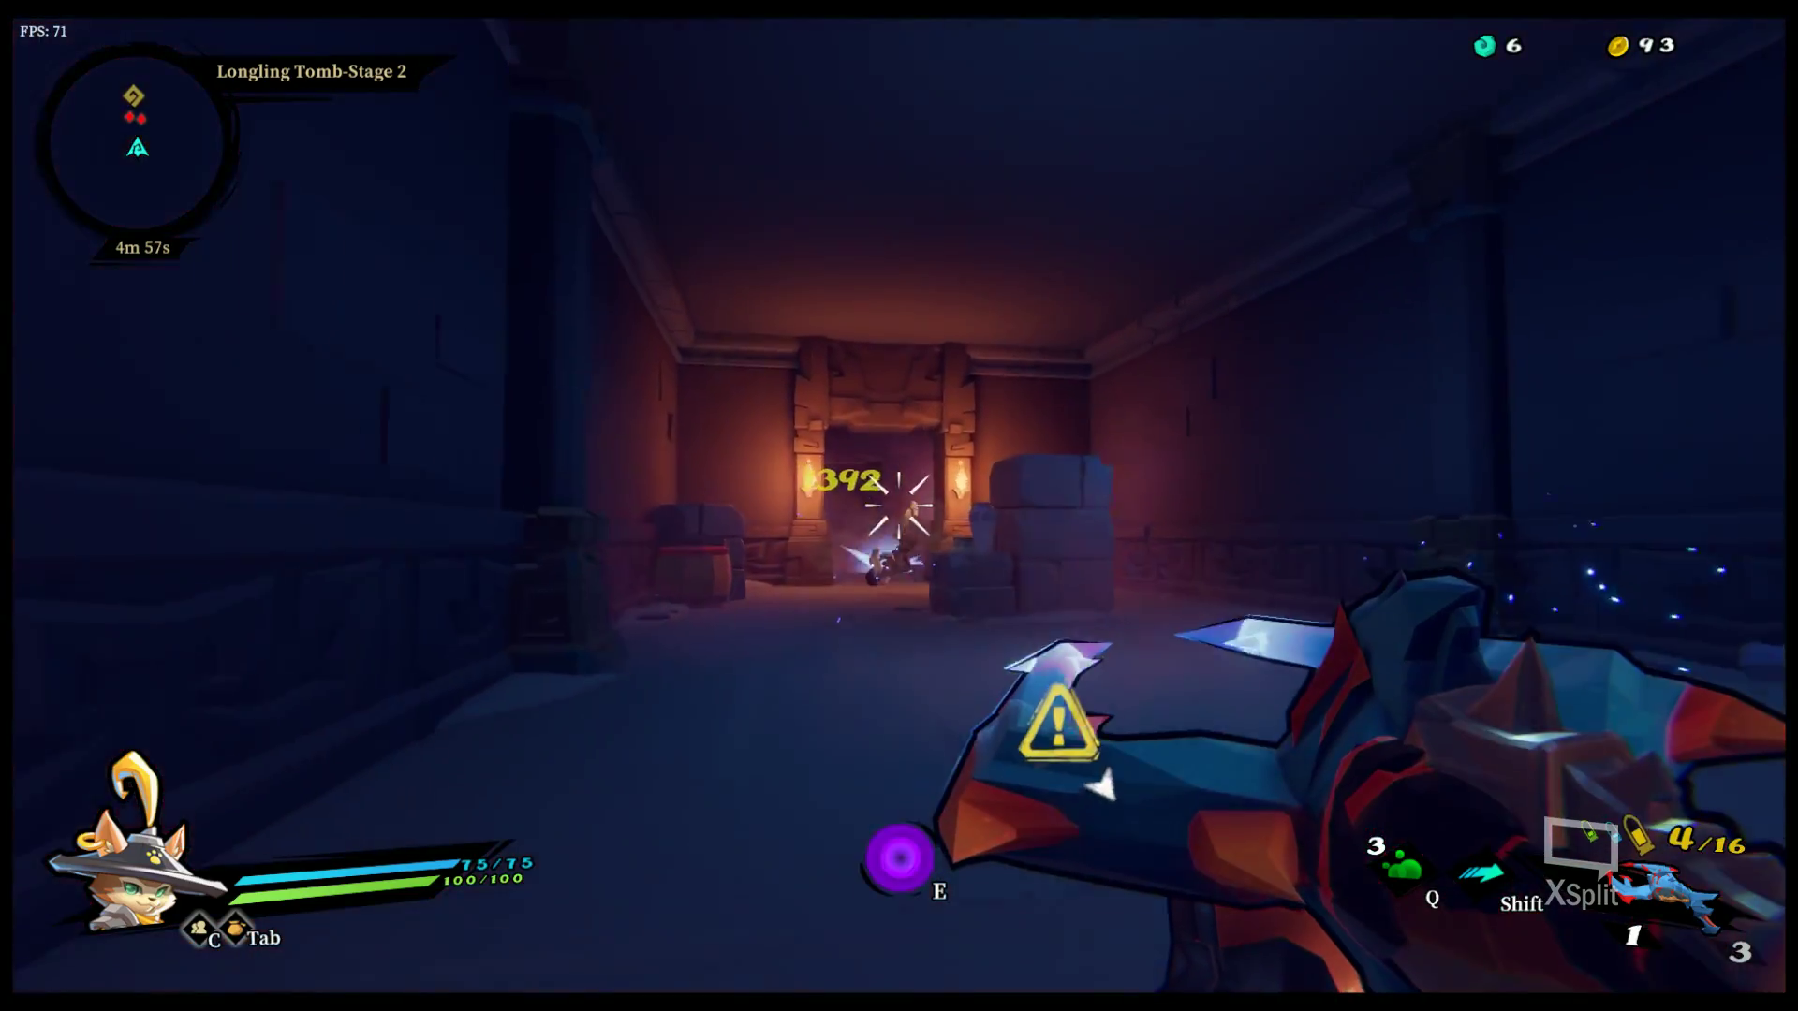
# Step: Advance toward the far doorway and shoot the Spearman and the Crossbowman while dodging back
pyautogui.press('w')
pyautogui.press('s')
pyautogui.click(899, 506)
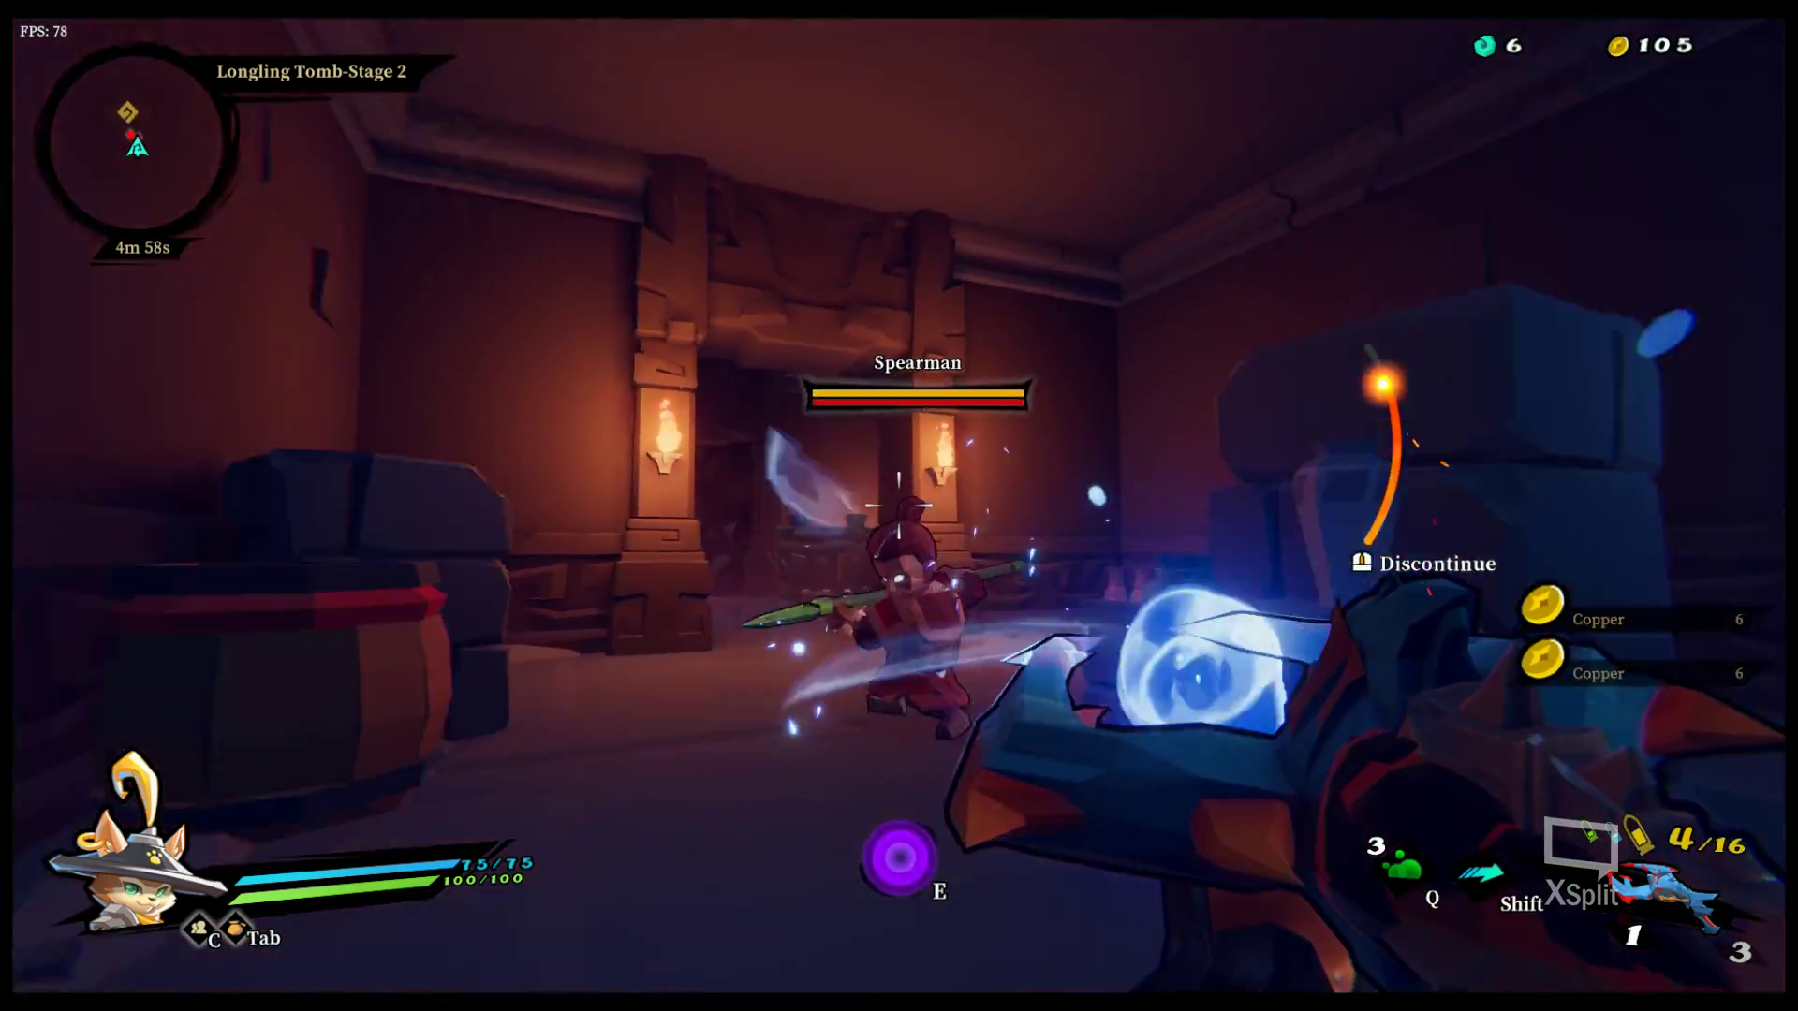
pyautogui.press('w')
pyautogui.click(899, 506)
pyautogui.press('s')
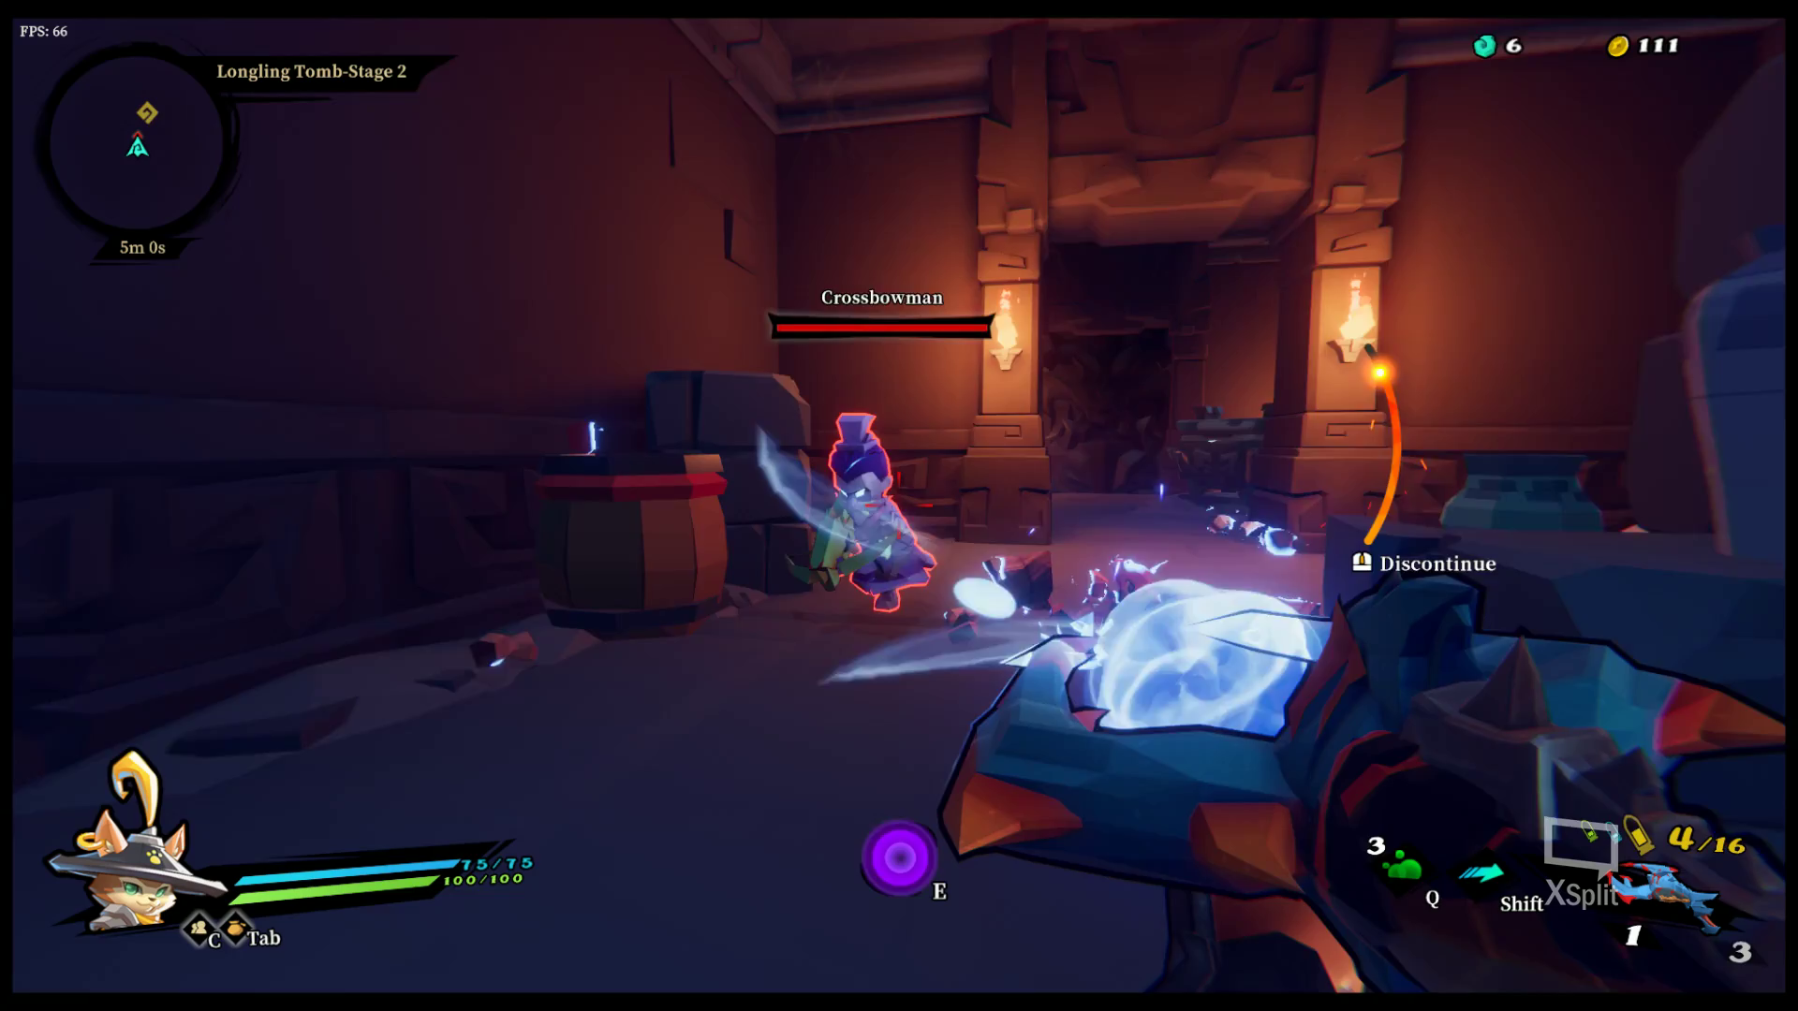
pyautogui.press('a')
# Step: Walk toward the dropped weapon near the torch-lit doorway and pause the game
pyautogui.press('w')
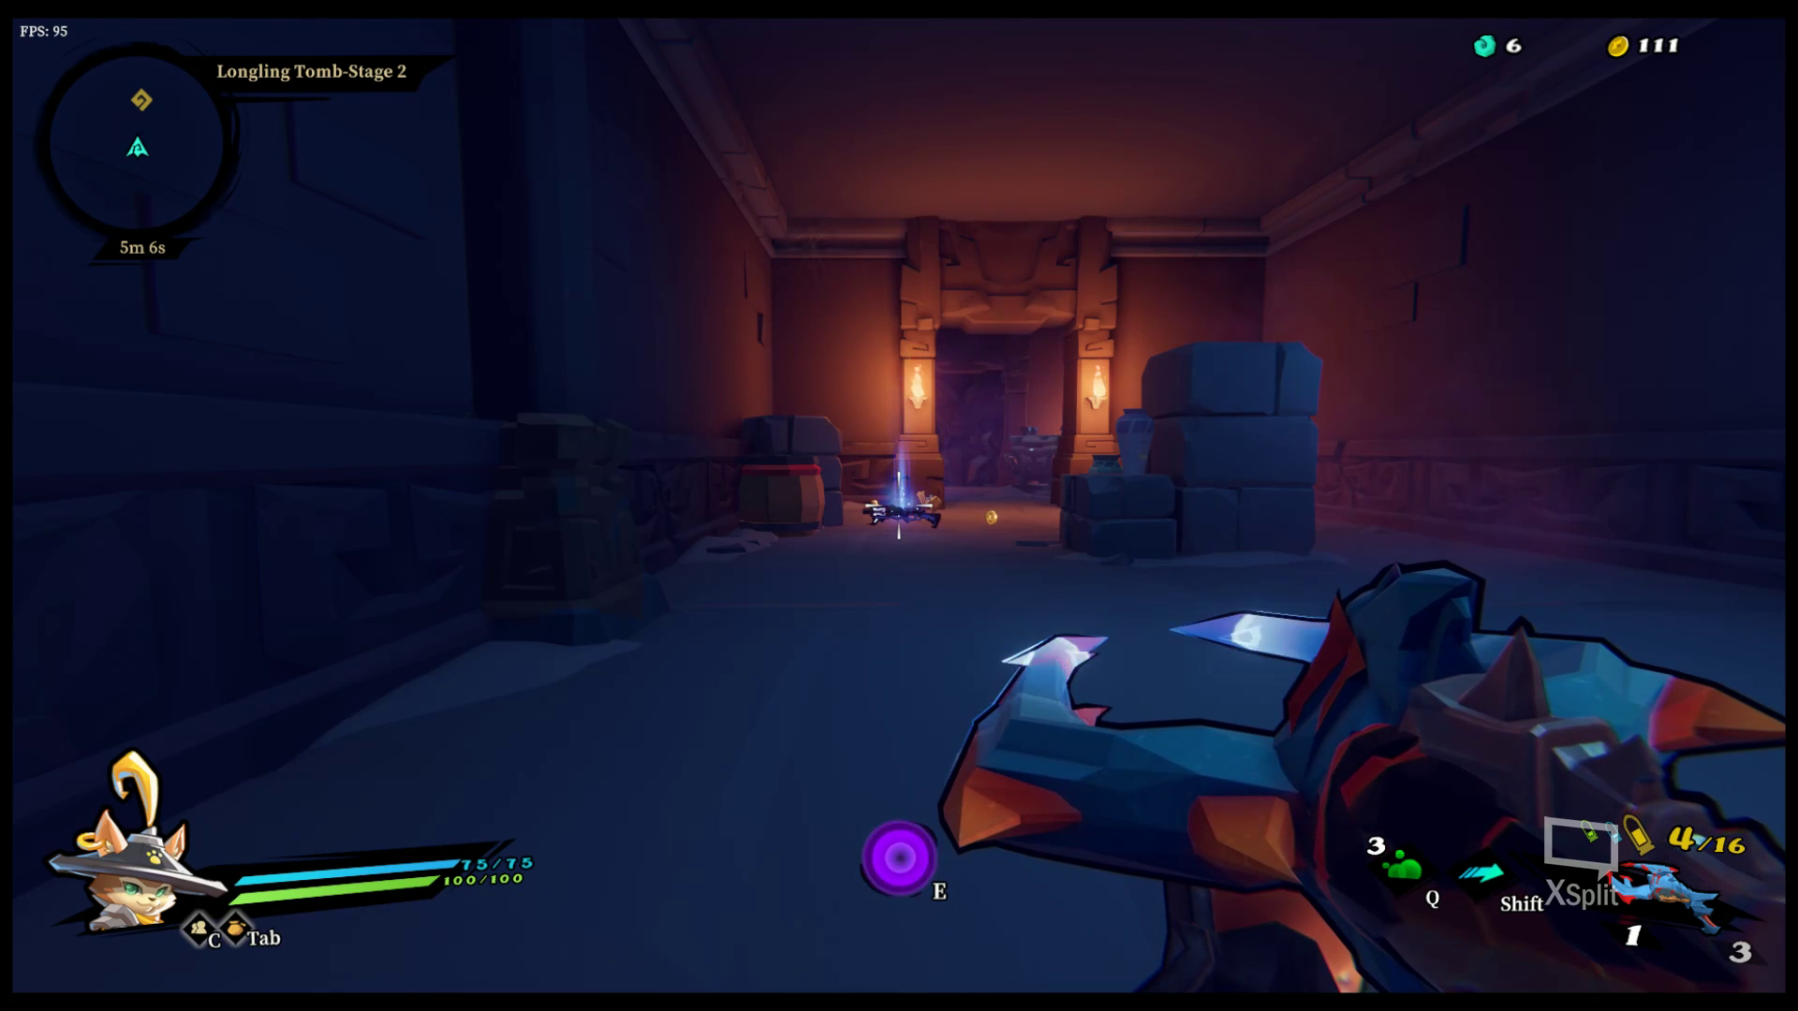
pyautogui.press('w')
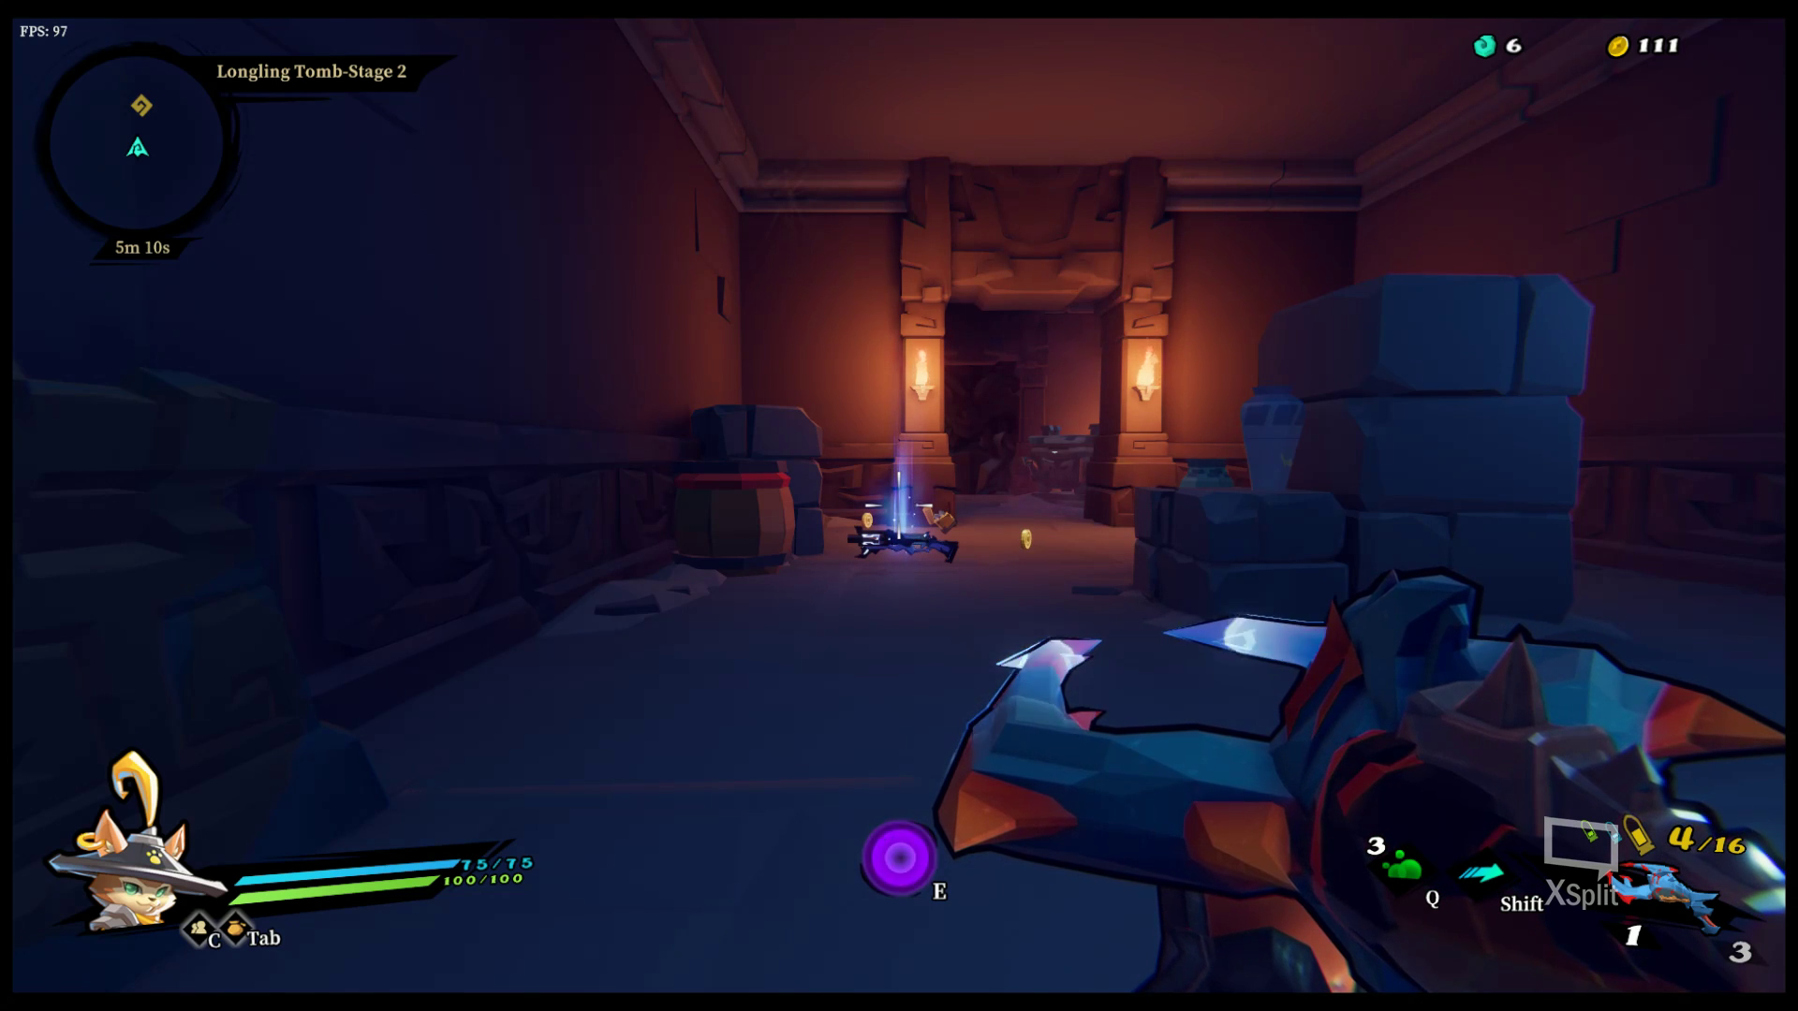
pyautogui.press('Escape')
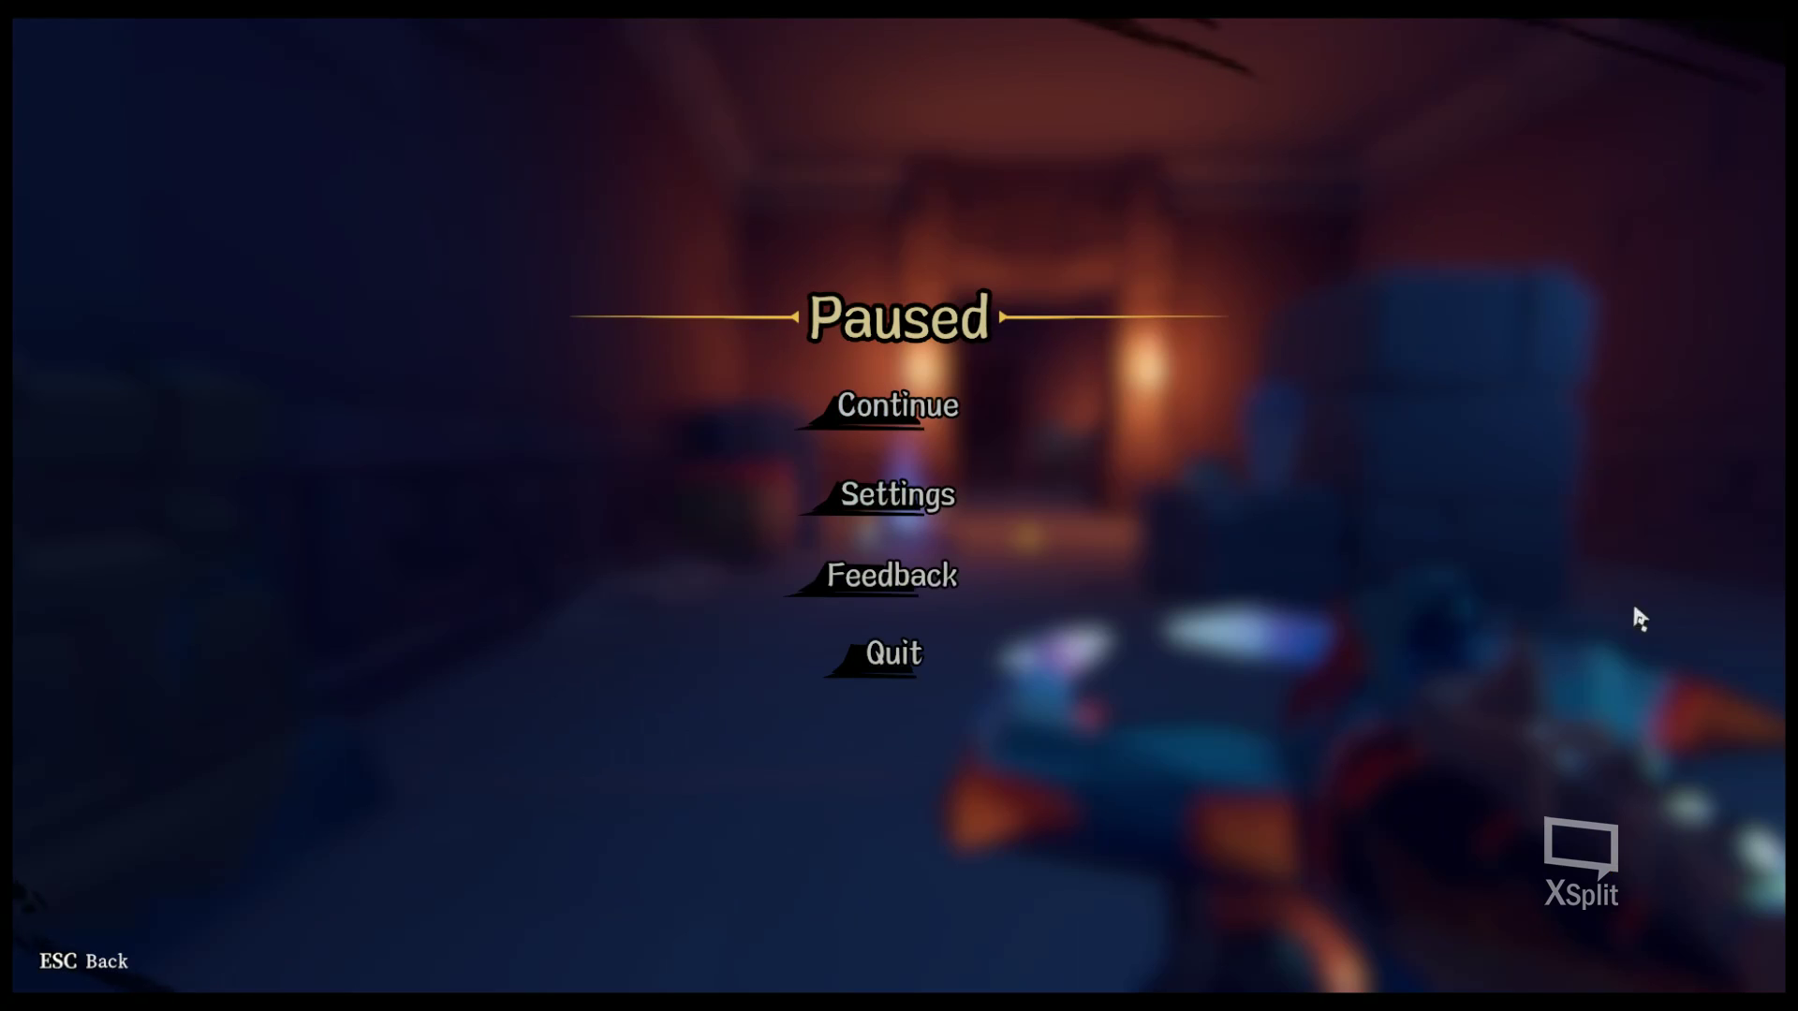